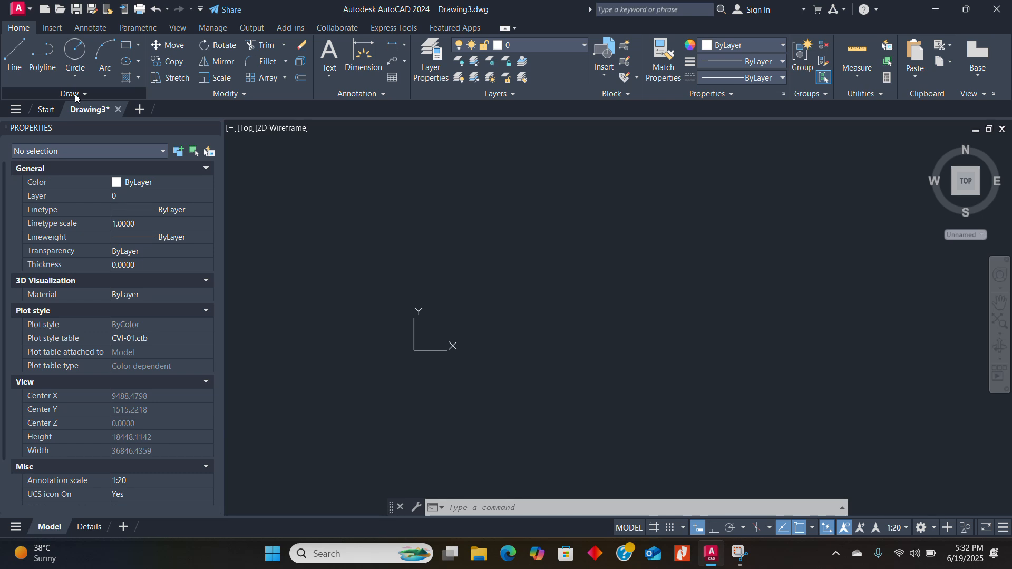
Draw a wavy fit-point spline through six alternating low and high points, above and to the right of the origin
left_click(75, 93)
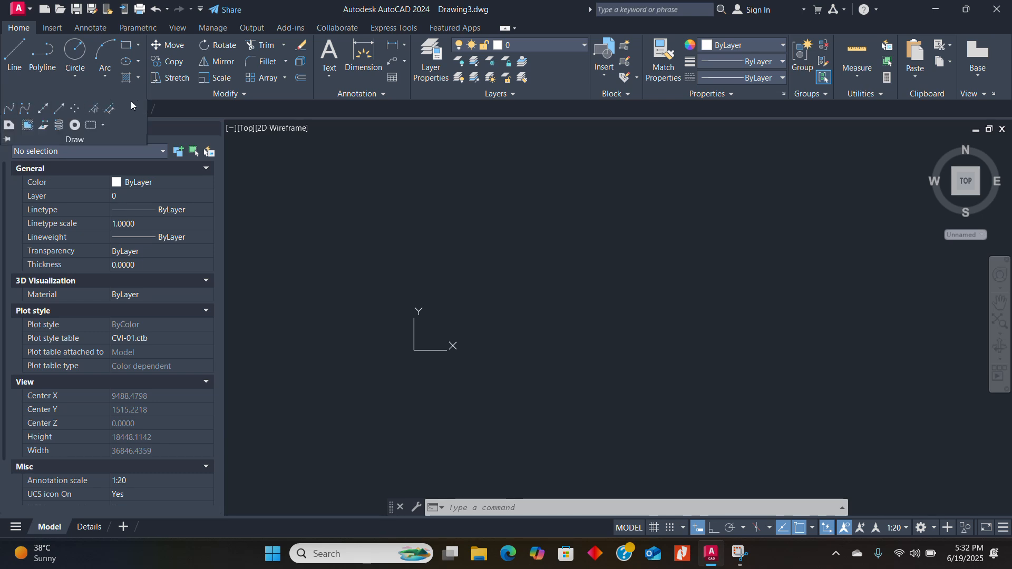
left_click(9, 108)
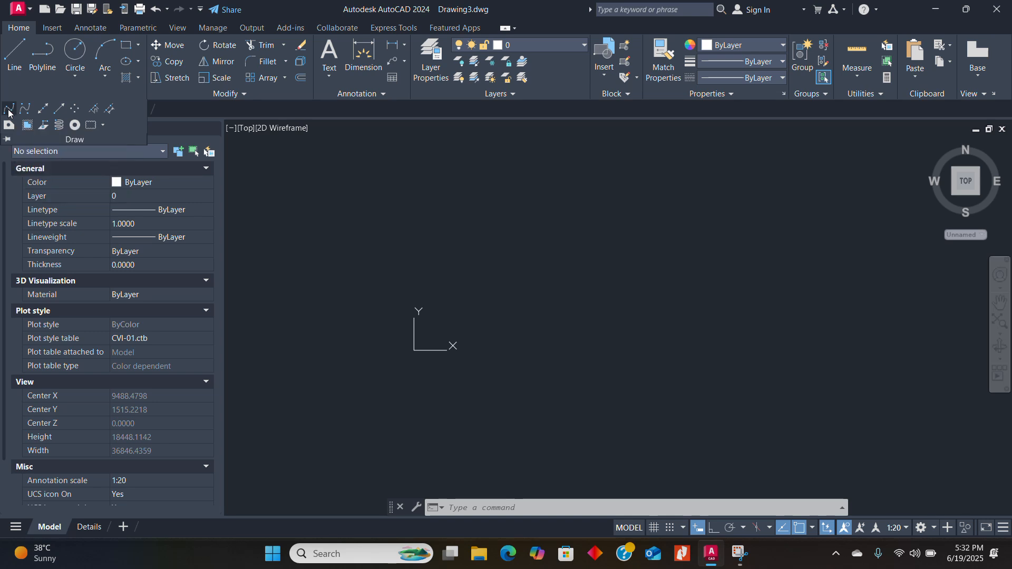
left_click(498, 302)
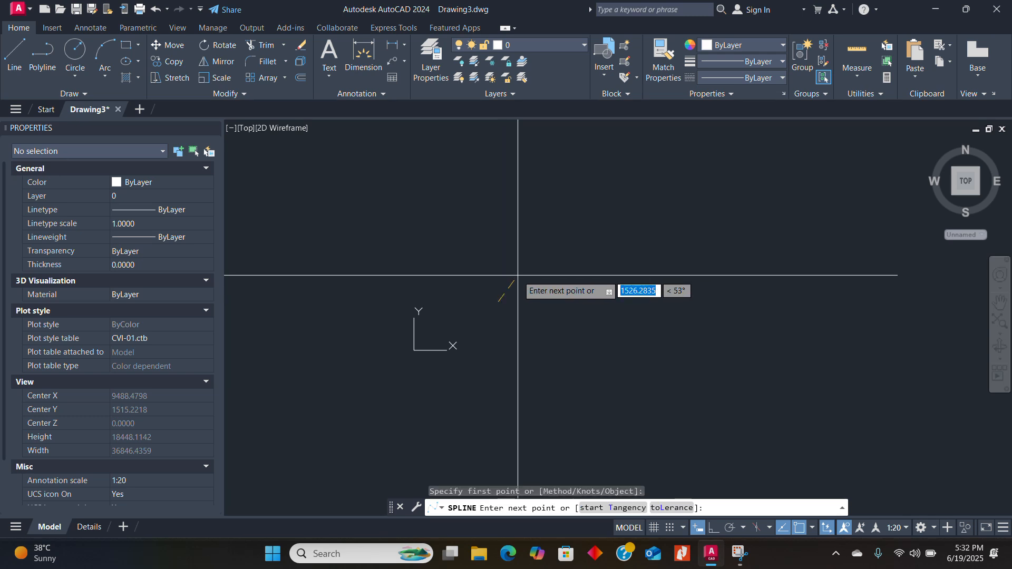
left_click(517, 275)
left_click(542, 301)
left_click(560, 272)
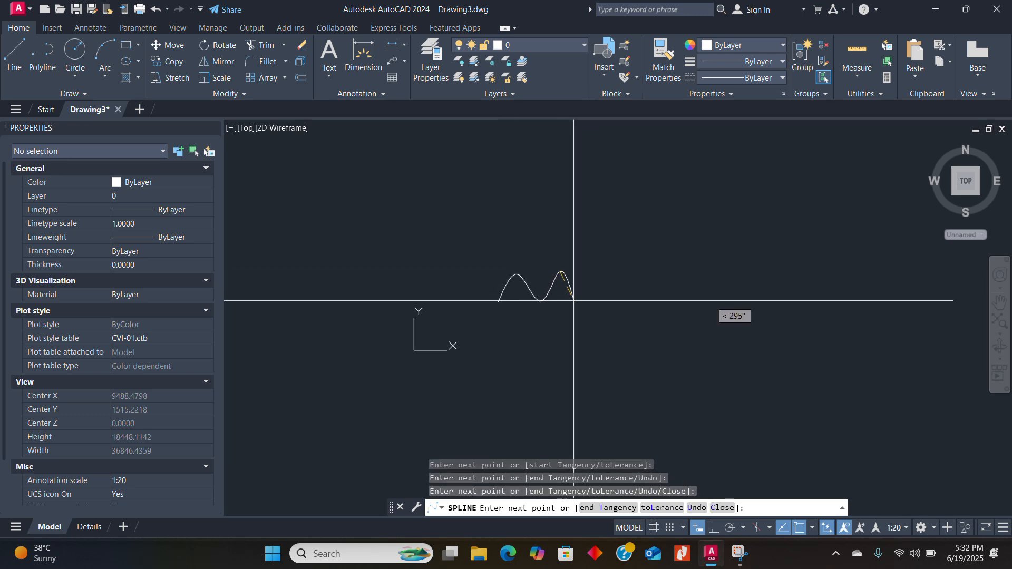
left_click(575, 301)
left_click(597, 278)
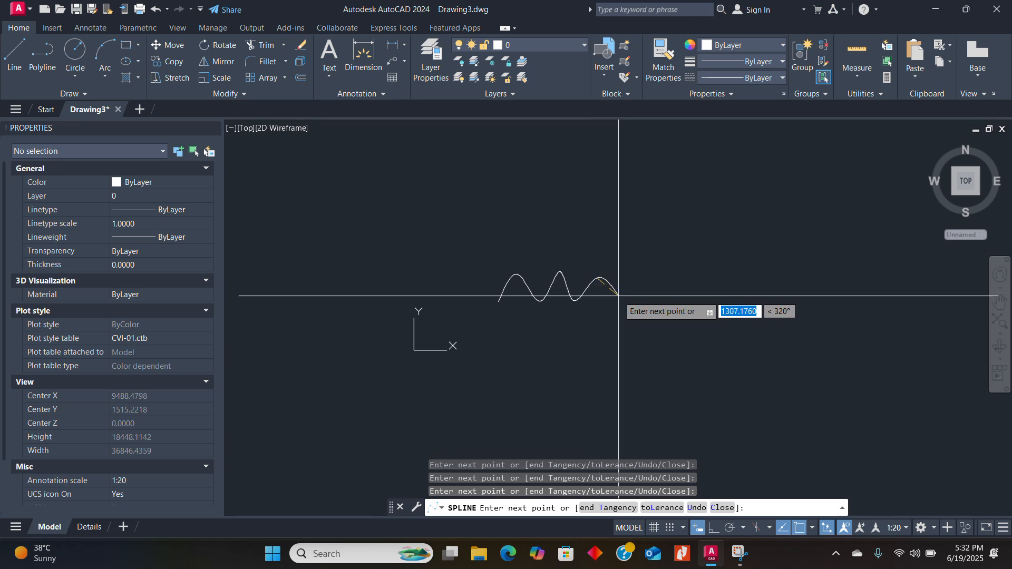
key("Return")
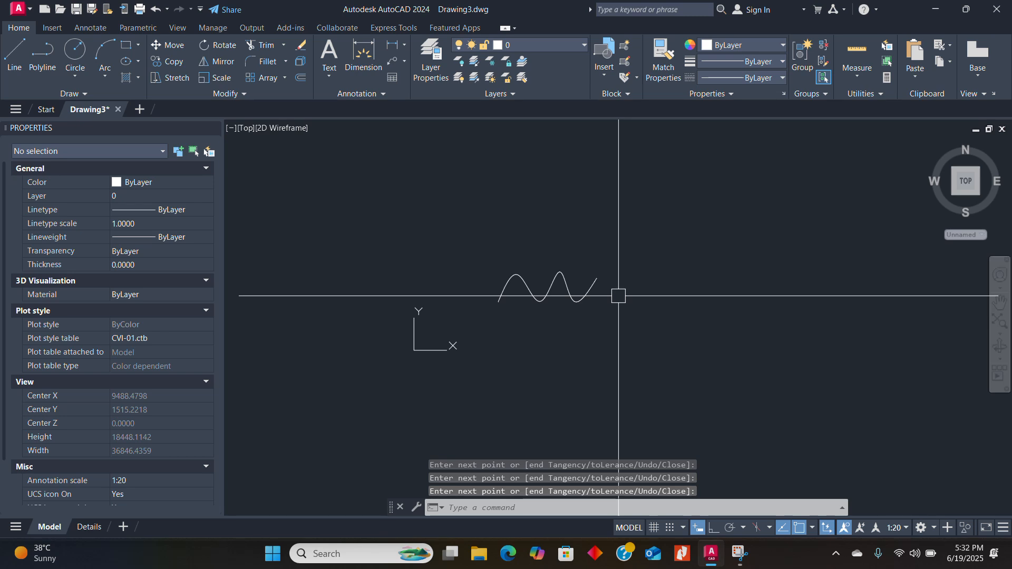
Draw a second wavy six-point spline with the Fit method below the first one
left_click(70, 93)
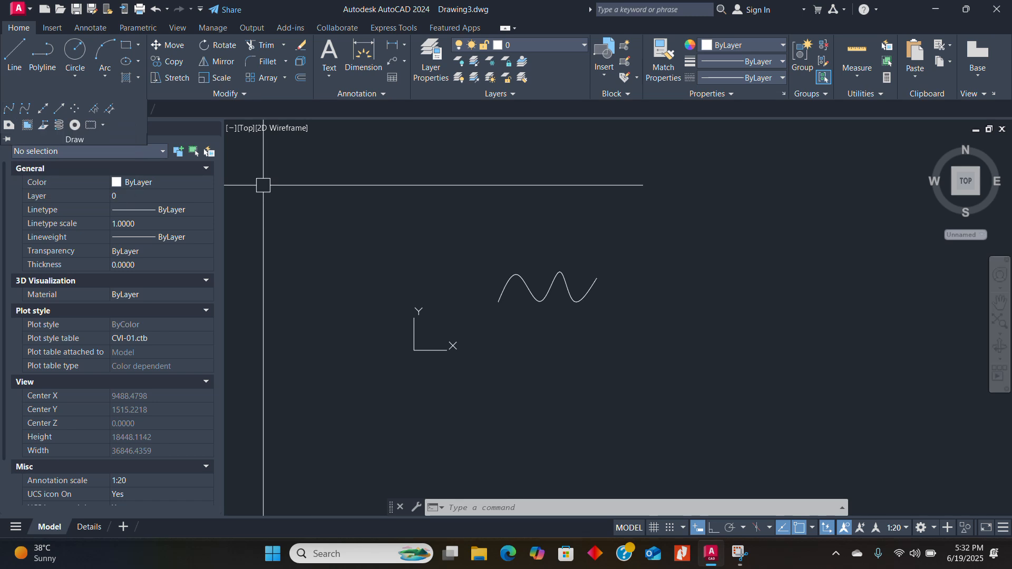
type("SPL")
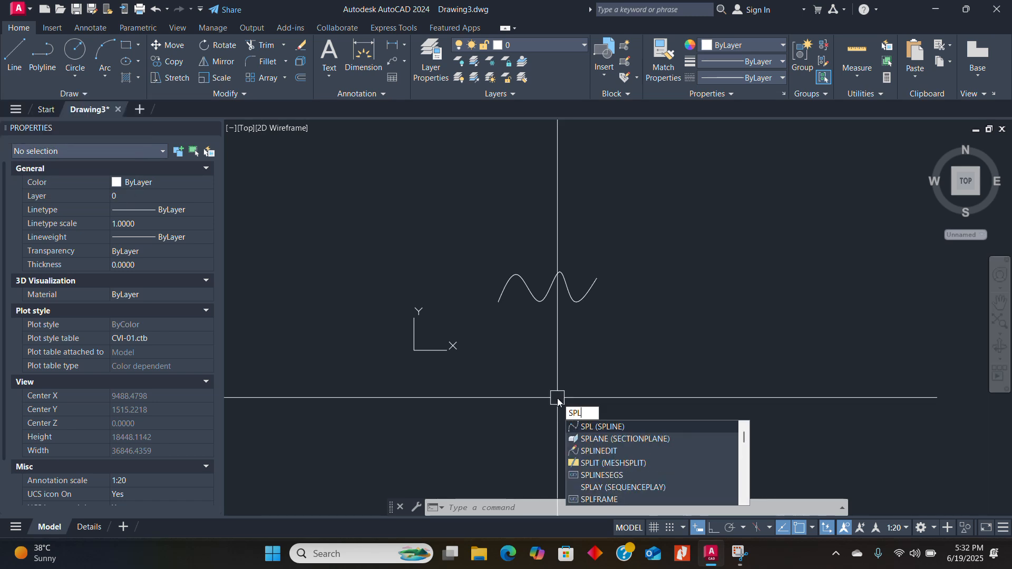
left_click(606, 429)
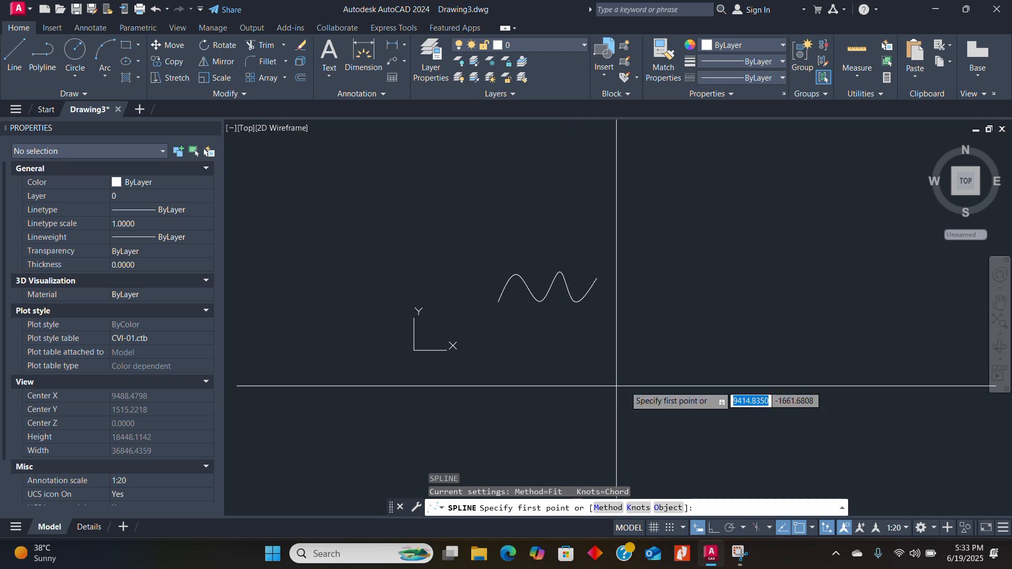
left_click(544, 374)
left_click(568, 350)
left_click(599, 371)
left_click(610, 348)
left_click(641, 374)
left_click(649, 351)
key("Return")
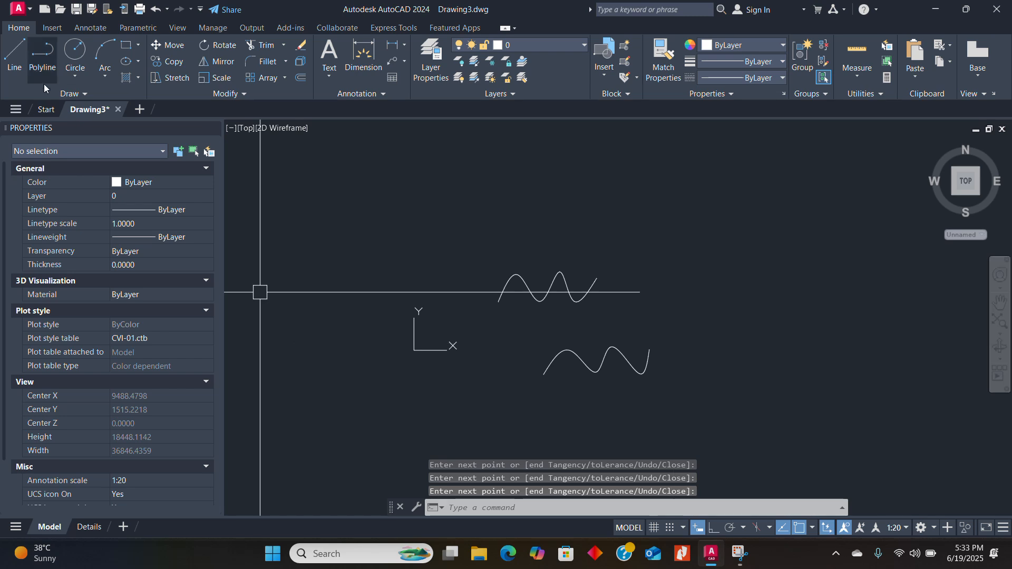
Draw a control-vertex spline with nine zigzag vertices to the right of the first fit spline
left_click(65, 94)
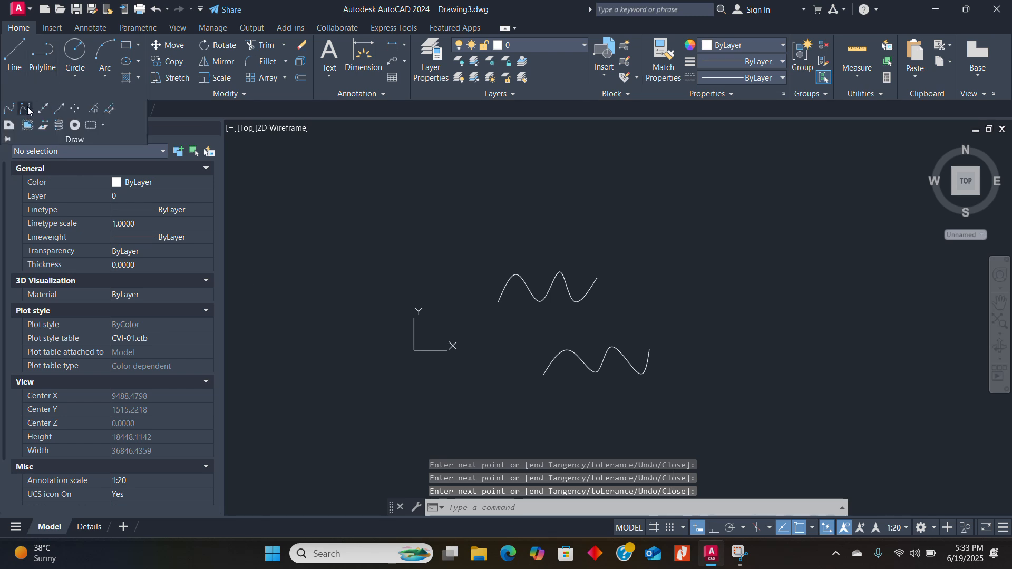
left_click(29, 110)
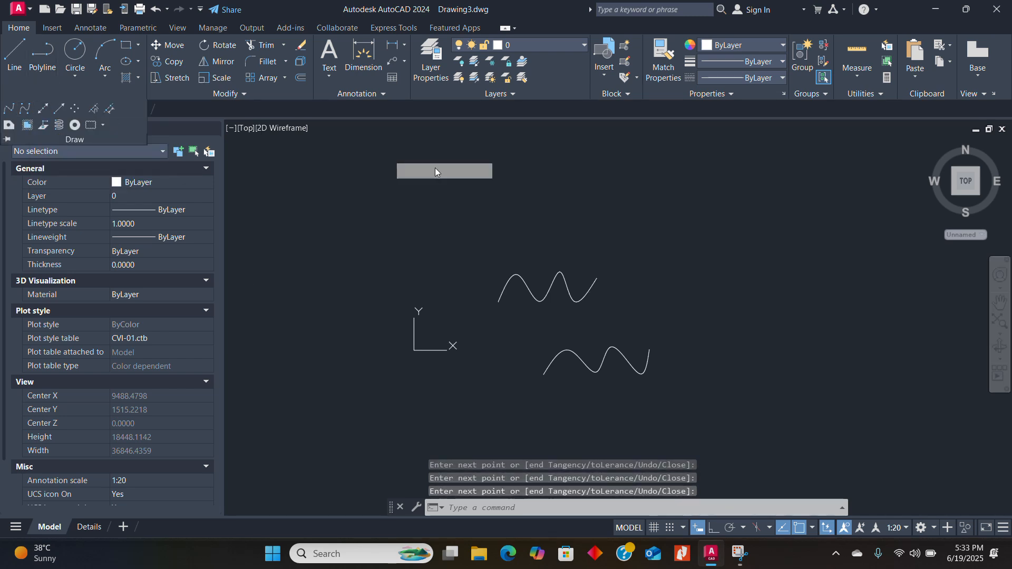
left_click(646, 297)
left_click(667, 266)
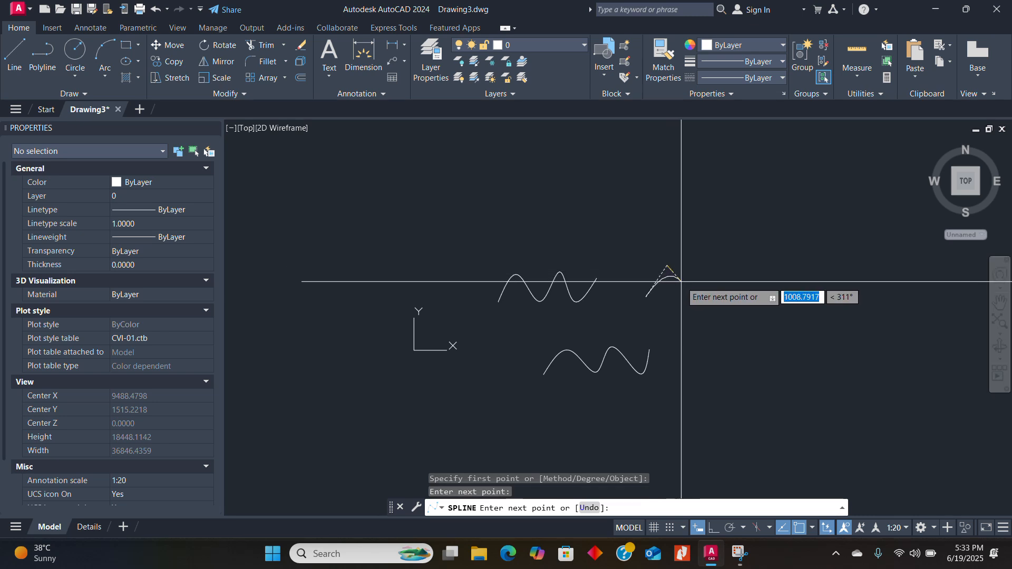
left_click(692, 293)
left_click(718, 260)
left_click(745, 283)
left_click(766, 258)
left_click(791, 279)
left_click(807, 252)
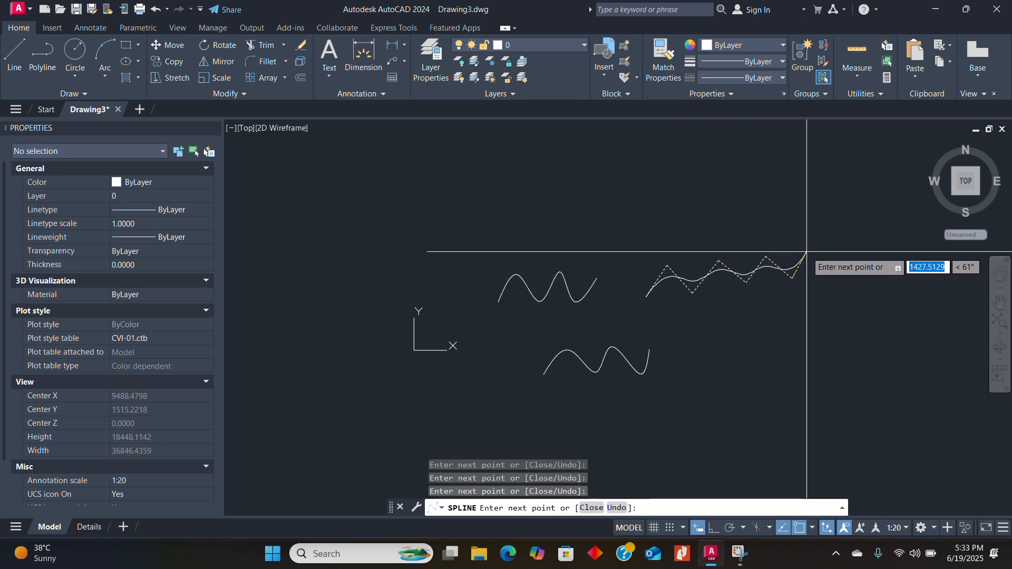
left_click(832, 280)
key("Return")
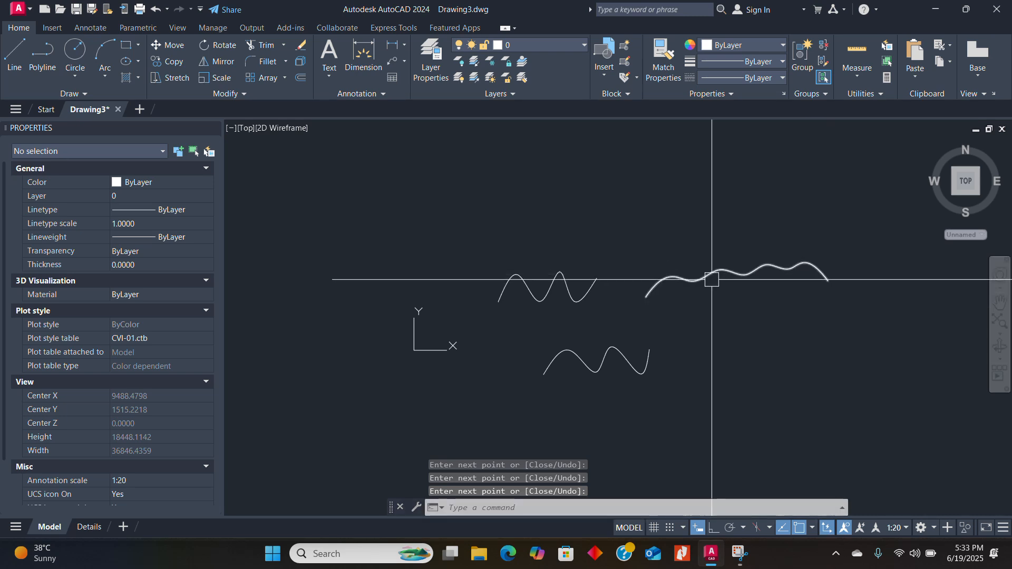
Set the spline creation method to Fit and draw a short wavy spline below the control-vertex spline
type("SPL")
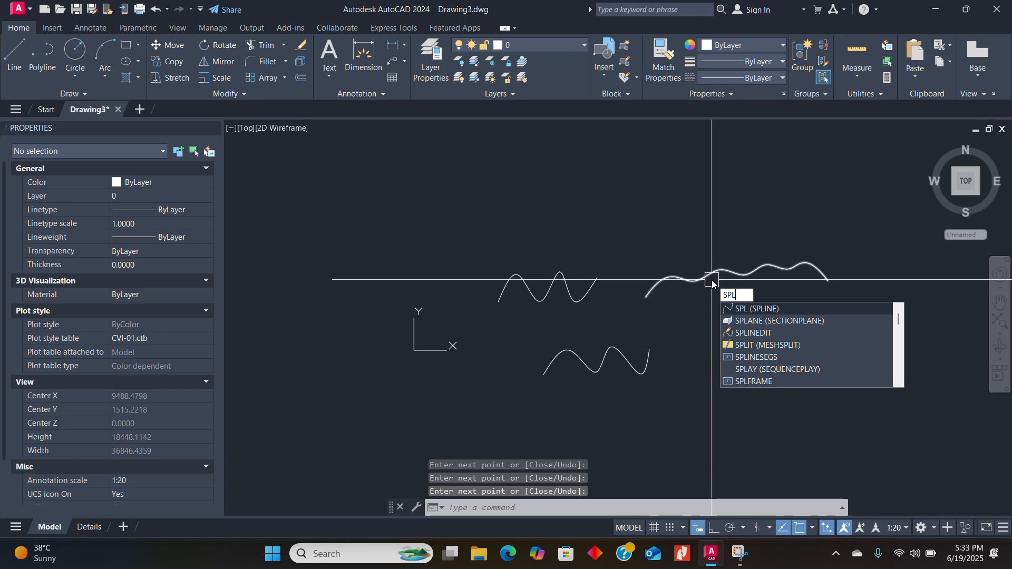
left_click(760, 309)
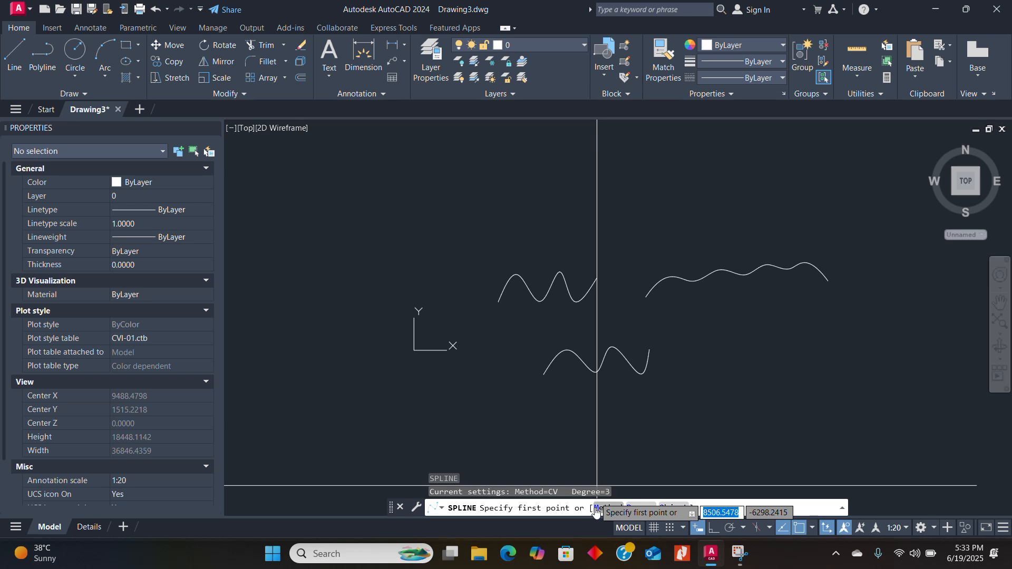
type("M")
key("Return")
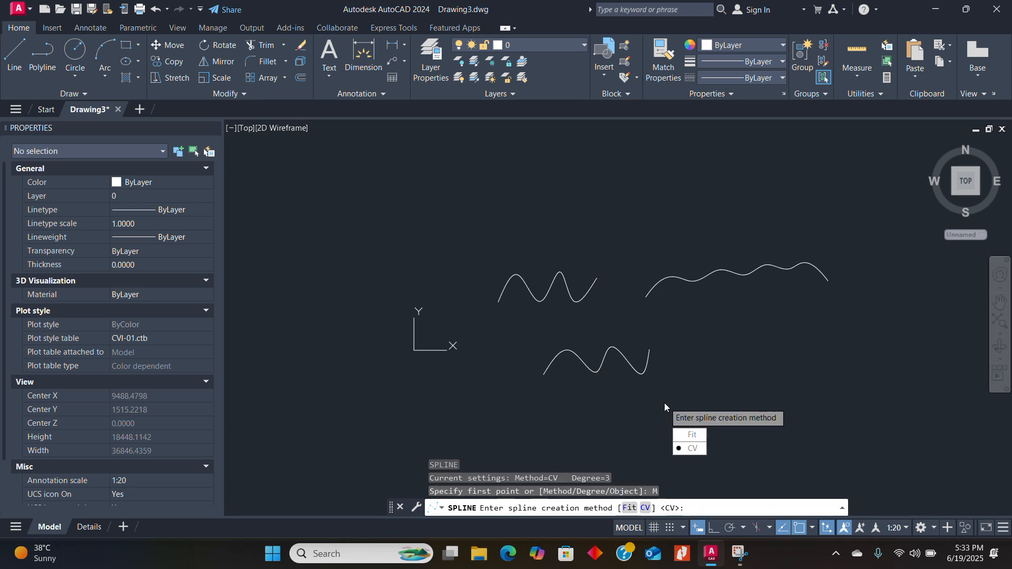
left_click(690, 435)
left_click(680, 351)
left_click(701, 333)
left_click(720, 349)
left_click(729, 358)
left_click(747, 333)
left_click(759, 359)
key("Return")
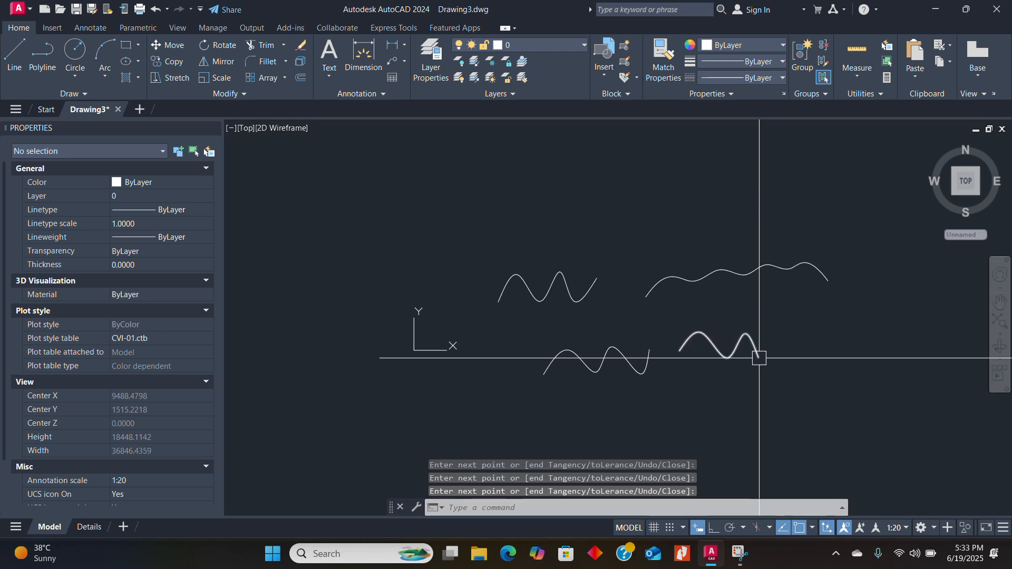
Switch the spline creation method to CV and draw a six-vertex zigzag spline beneath the short fit spline
key("Return")
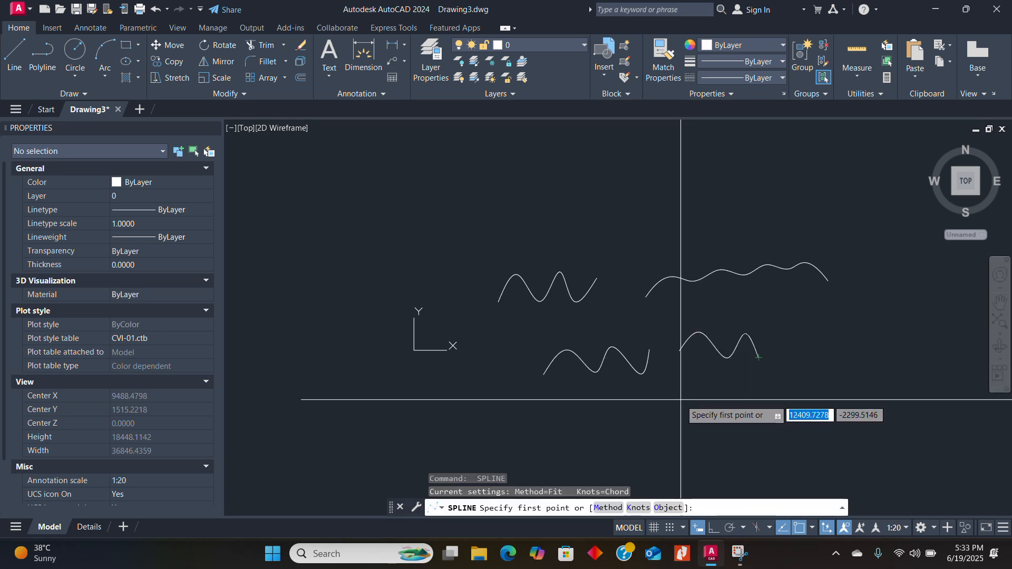
type("m")
key("Return")
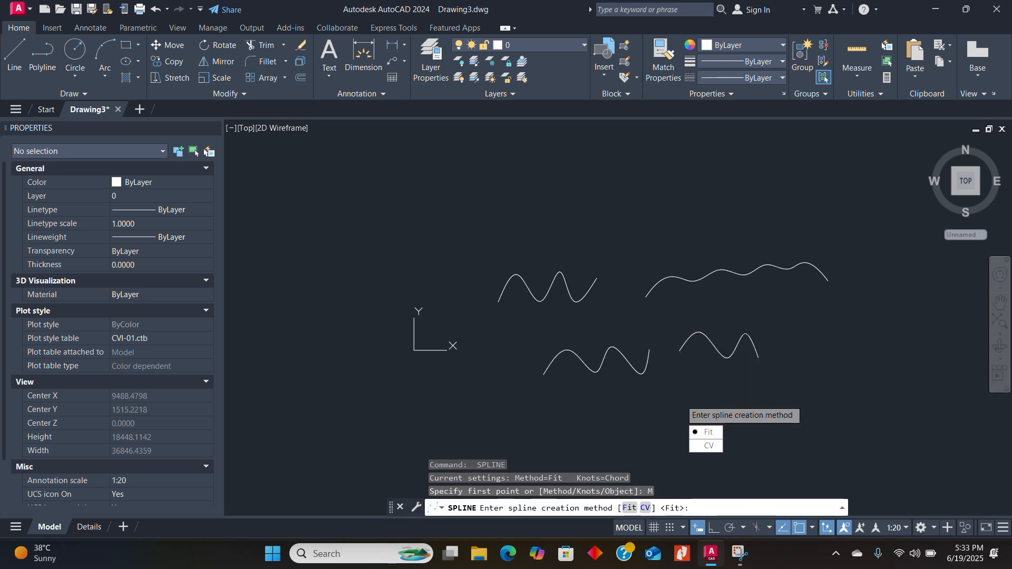
type("cv")
key("Return")
left_click(663, 395)
left_click(687, 372)
left_click(712, 399)
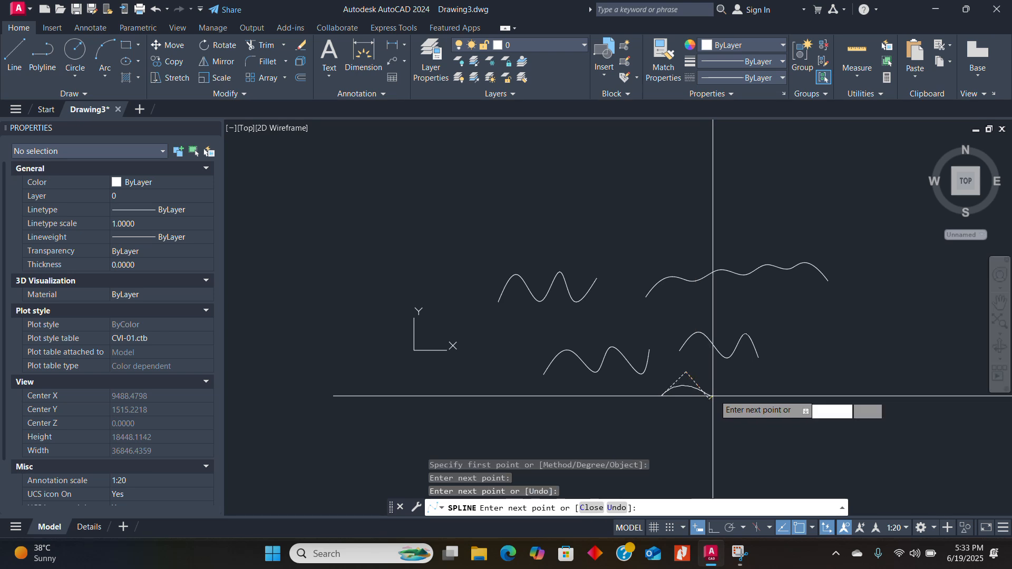
left_click(729, 372)
left_click(766, 397)
left_click(779, 375)
key("Return")
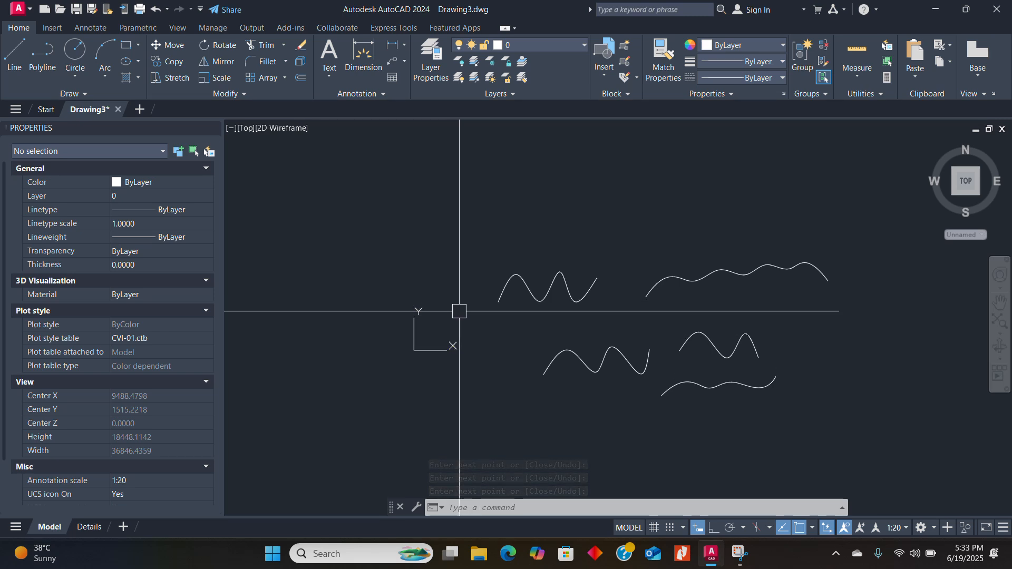
Draw three construction lines (XLINE) at different angles through one common point above the splines
left_click(65, 94)
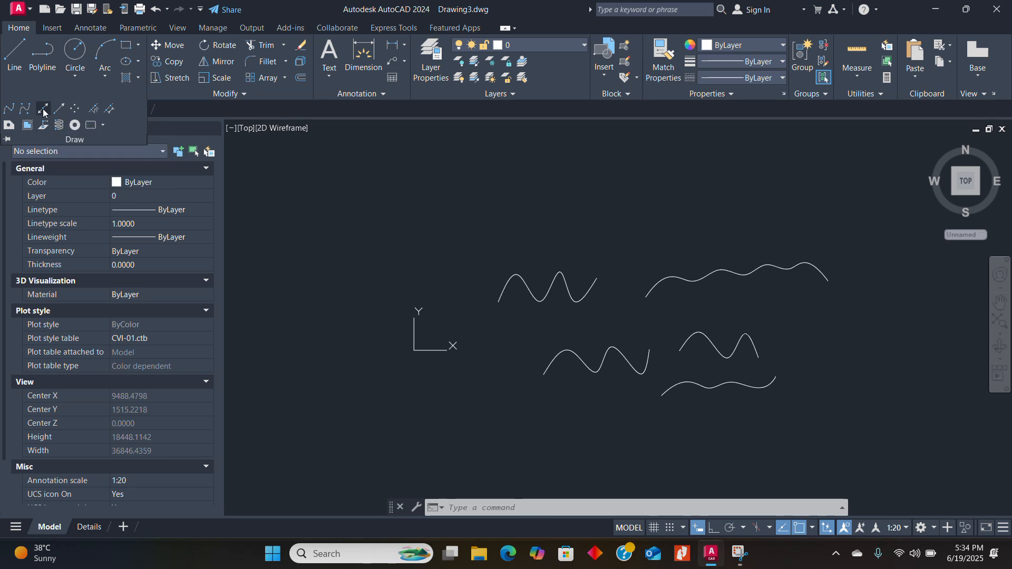
scroll(488, 367, "down", 4)
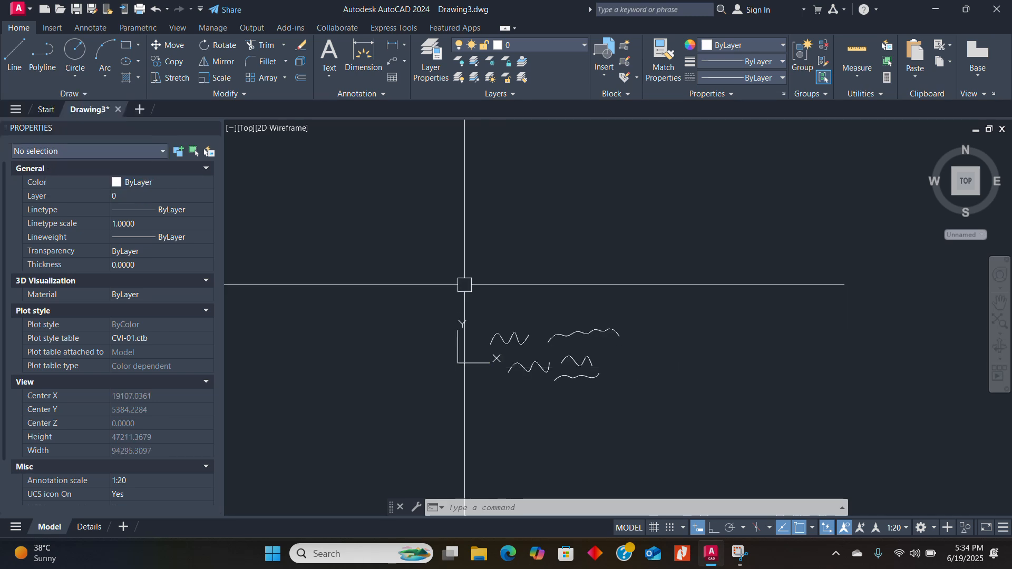
type("XL")
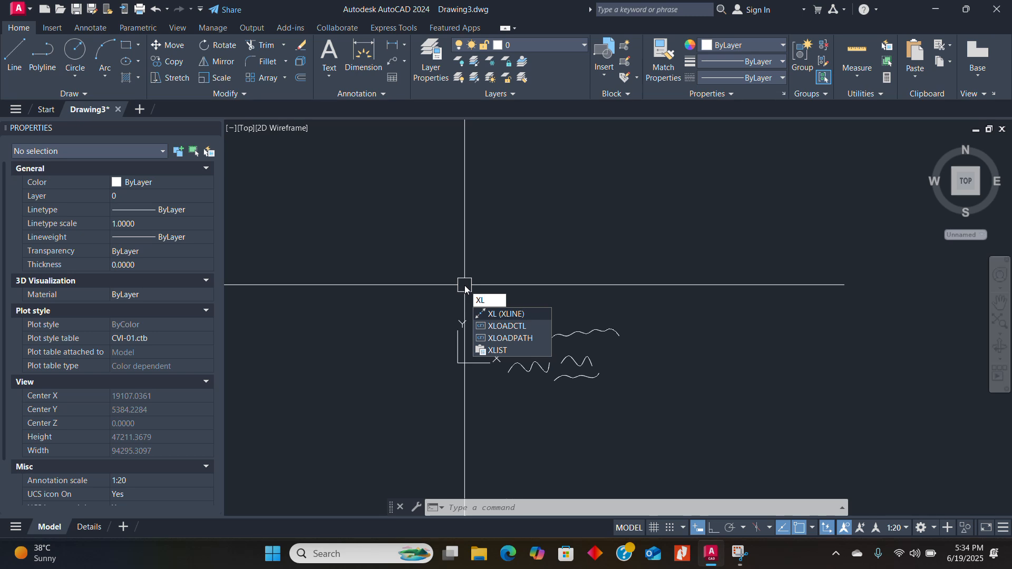
key("Return")
left_click(462, 257)
left_click(526, 210)
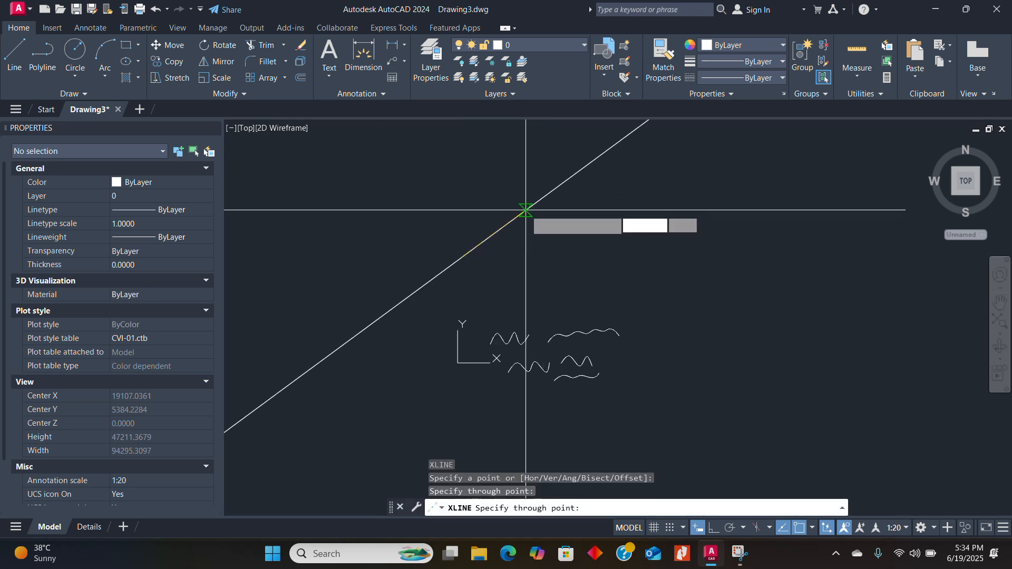
left_click(543, 255)
left_click(522, 283)
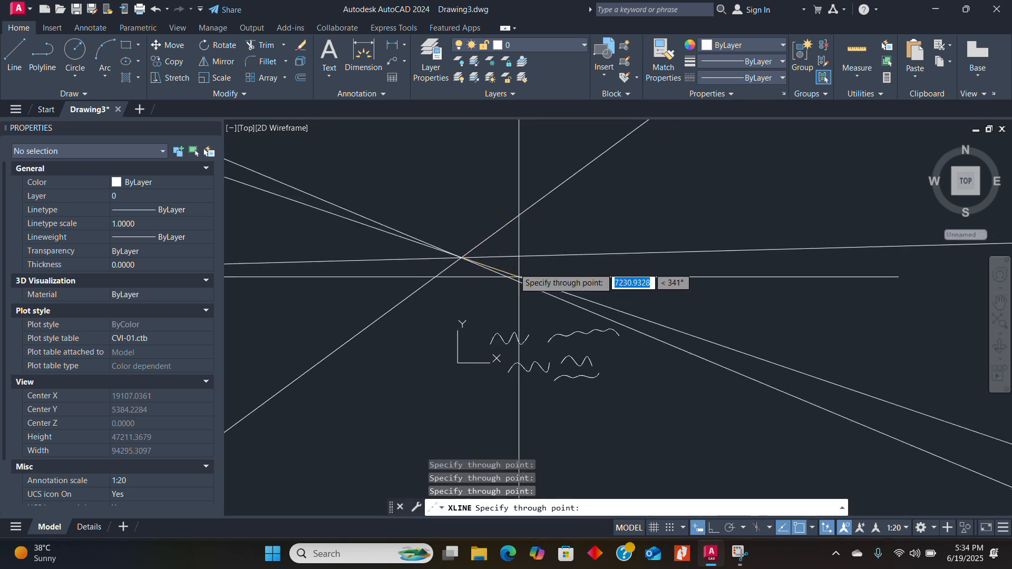
key("Escape")
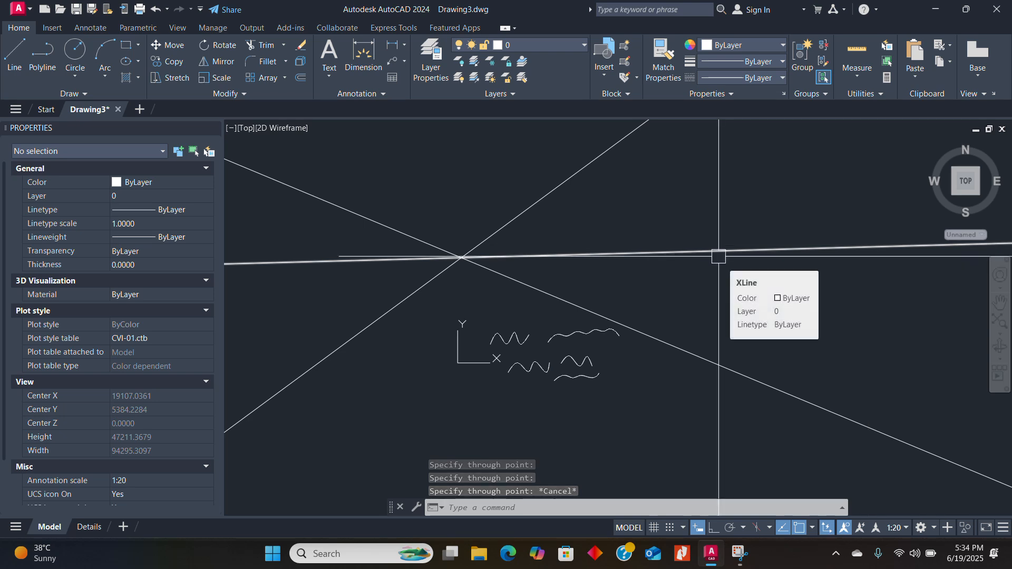
Examine how far the three construction lines extend compared with the splines
scroll(718, 257, "down", 10)
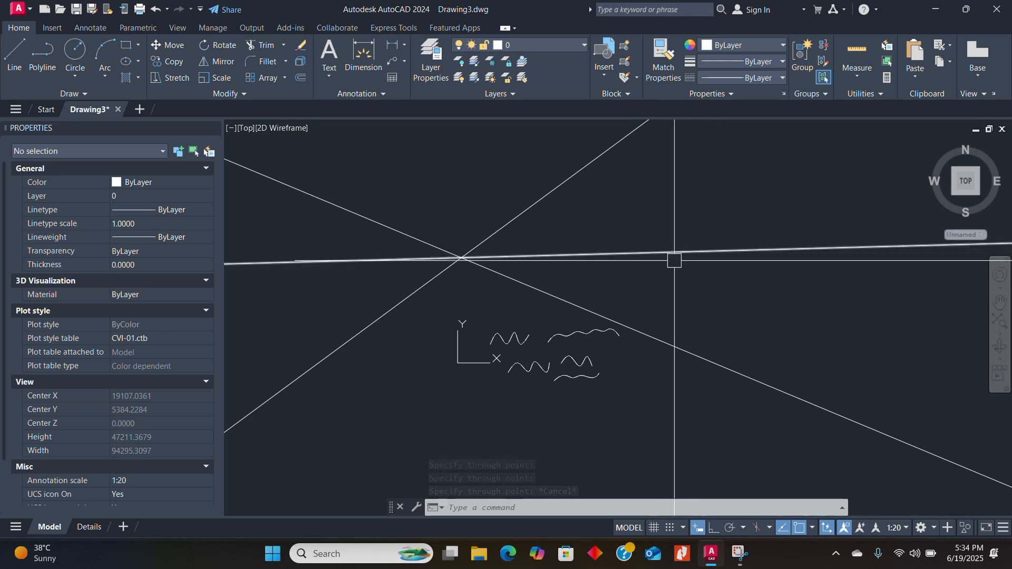
scroll(492, 280, "down", 20)
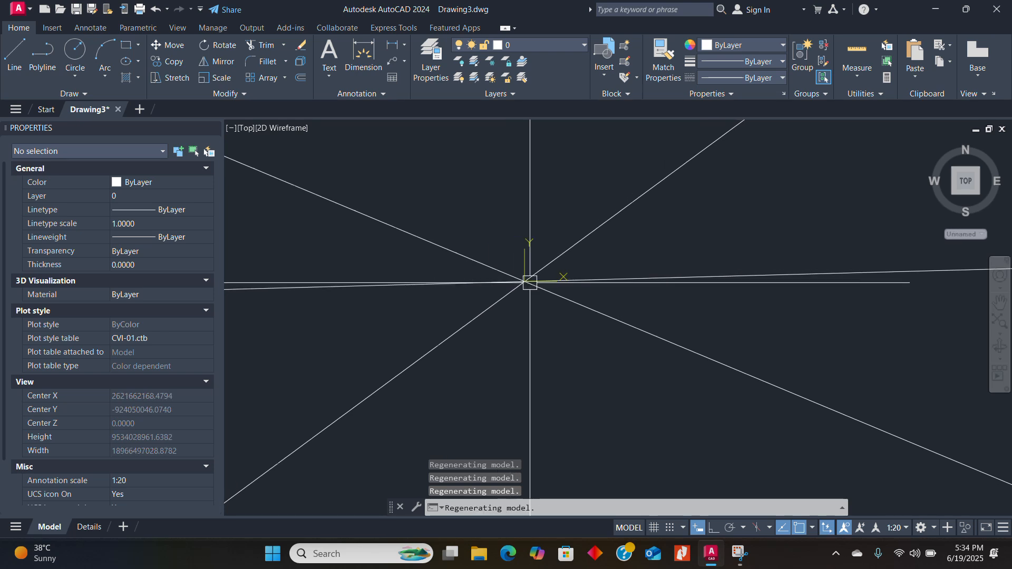
scroll(521, 280, "up", 5)
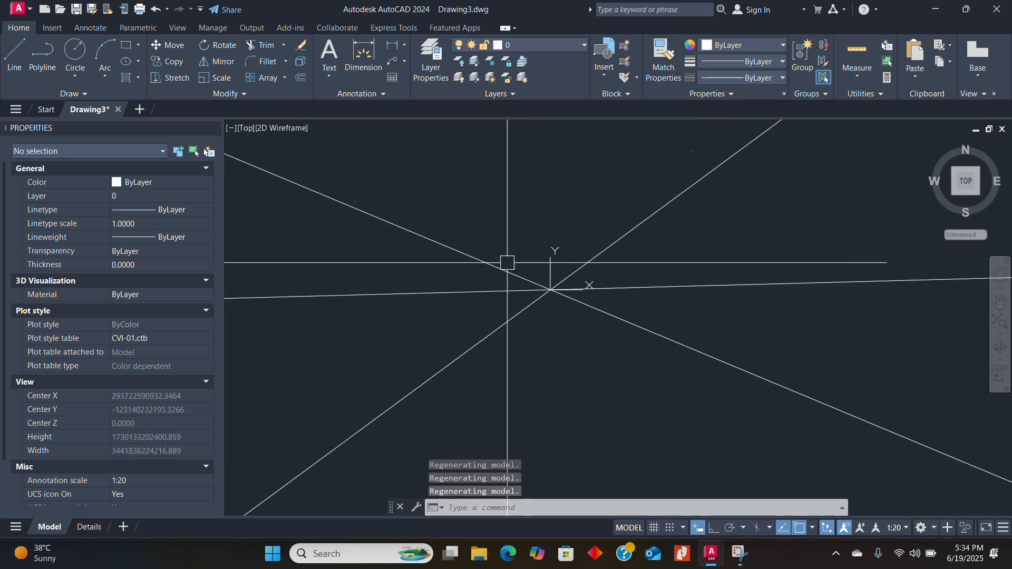
scroll(540, 290, "up", 12)
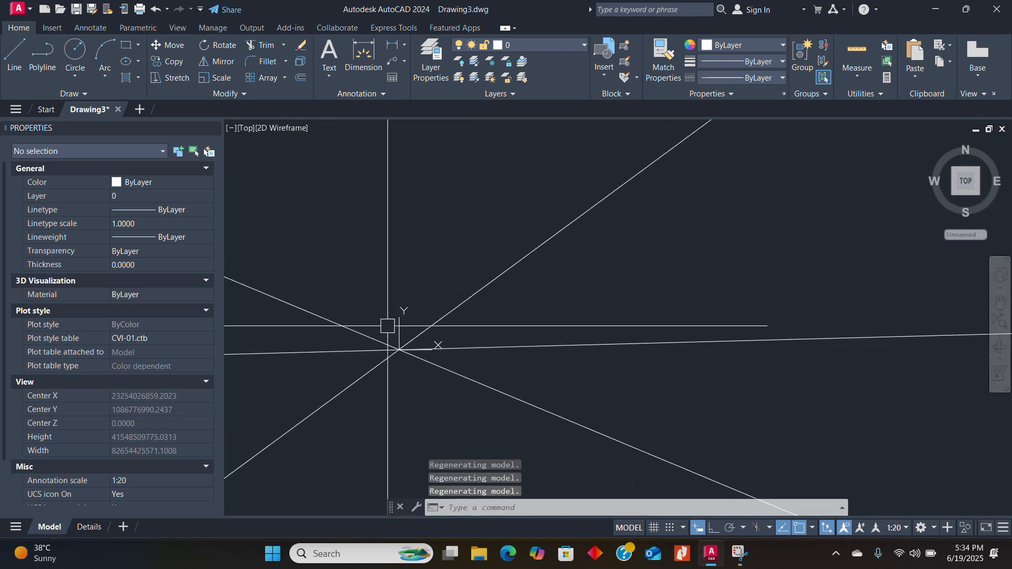
scroll(555, 335, "up", 12)
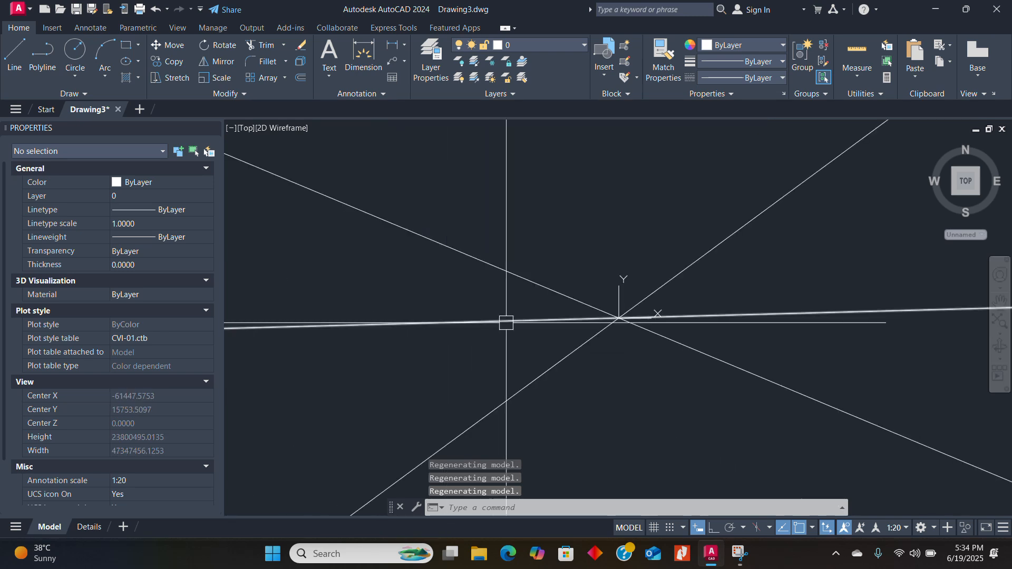
scroll(568, 336, "up", 8)
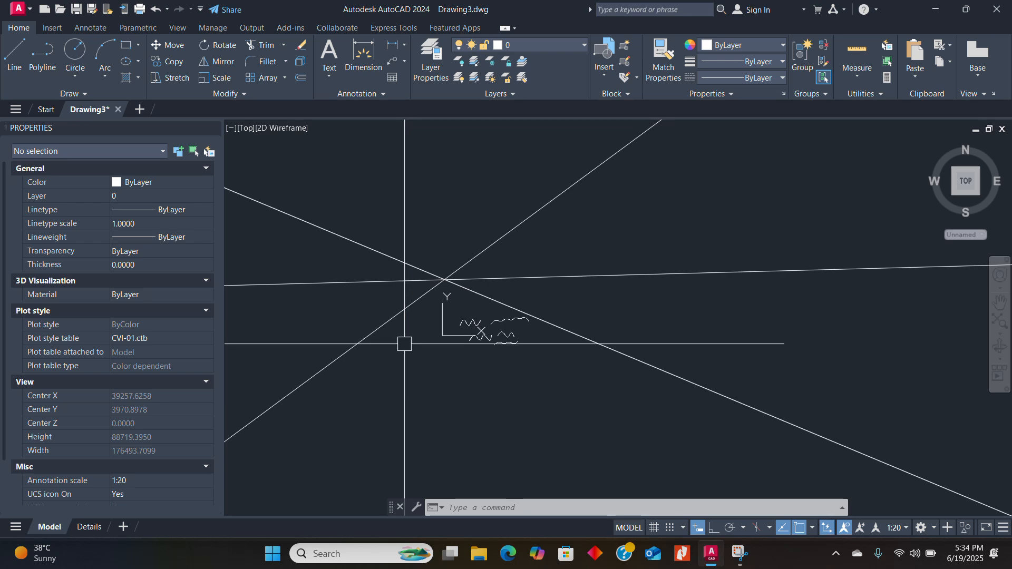
Erase the three angled construction lines that cross above the splines
left_click_drag(404, 344, 370, 251)
type("e")
key("Return")
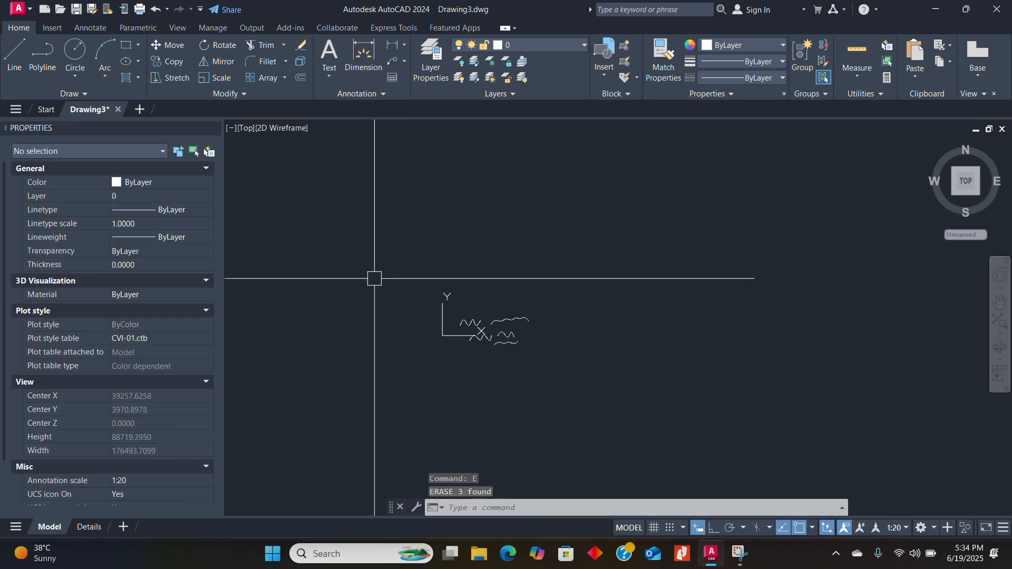
Draw four horizontal construction lines at uneven spacing above the splines using XLINE's Hor option
type("xl")
key("Return")
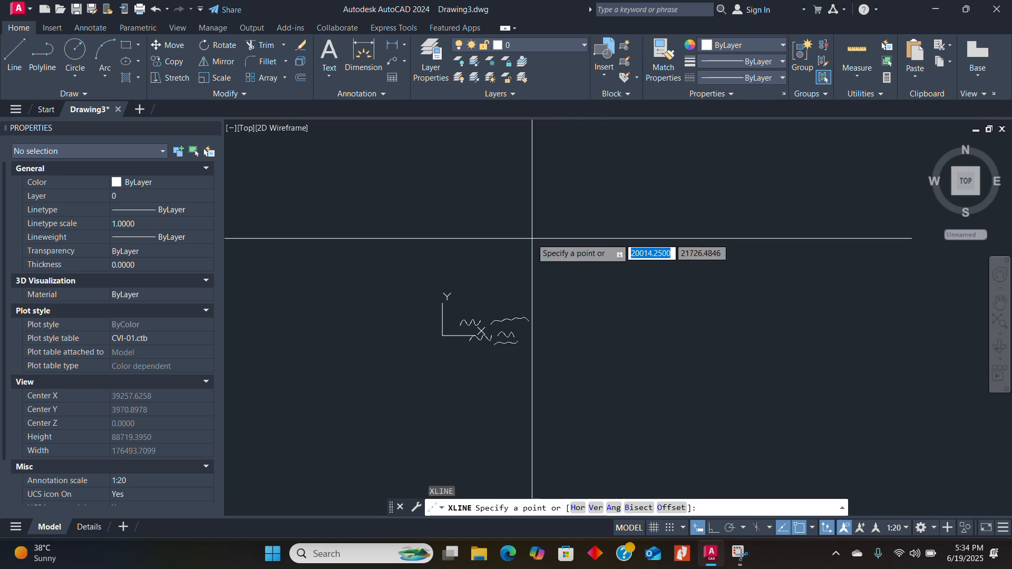
key("Return")
left_click(480, 230)
left_click(481, 205)
left_click(492, 170)
left_click(506, 146)
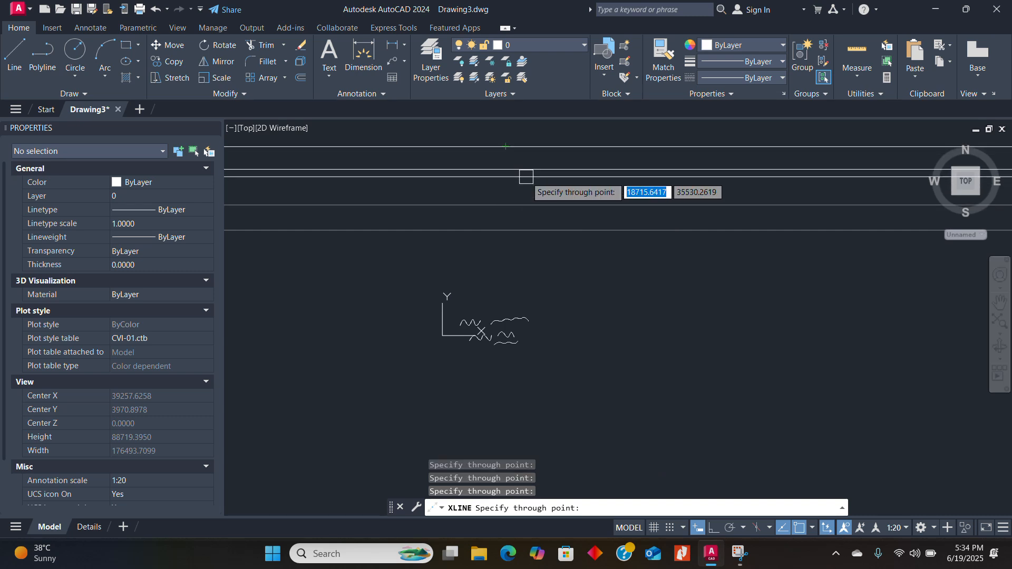
key("Return")
Draw four vertical construction lines to the right of the splines using XLINE's Ver option
key("Return")
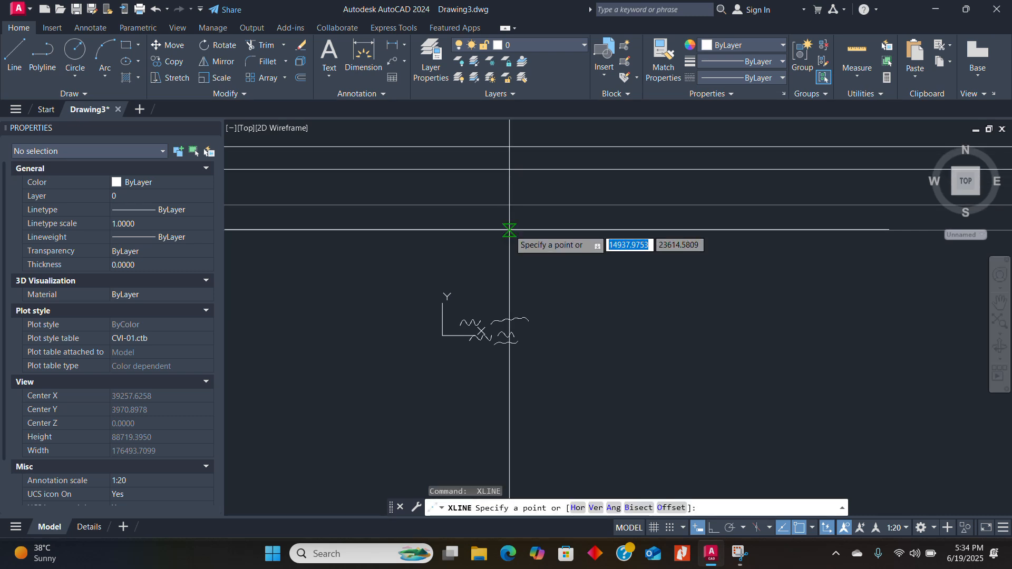
type("v")
key("Return")
left_click(535, 266)
left_click(563, 273)
left_click(595, 272)
left_click(632, 270)
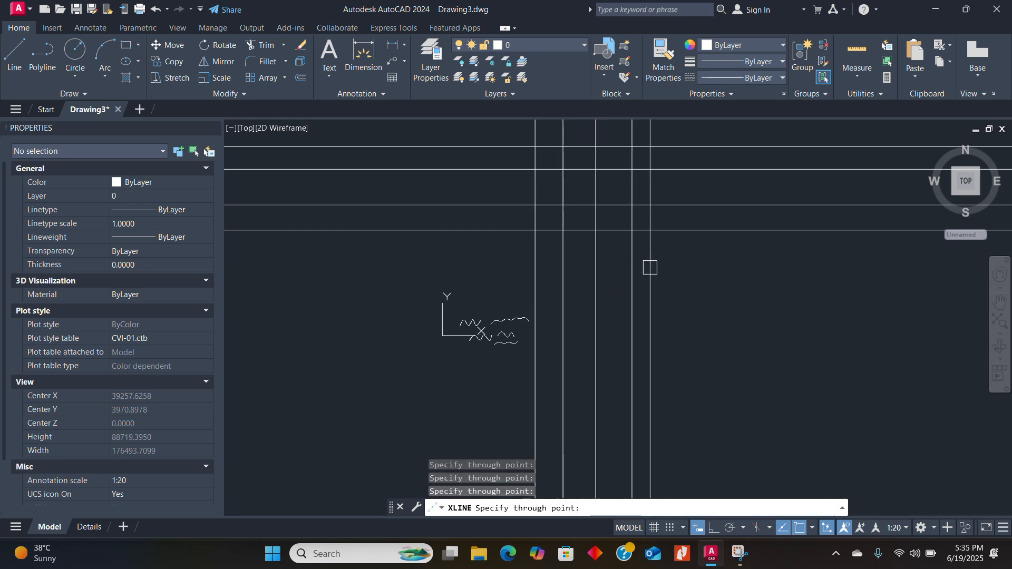
key("Return")
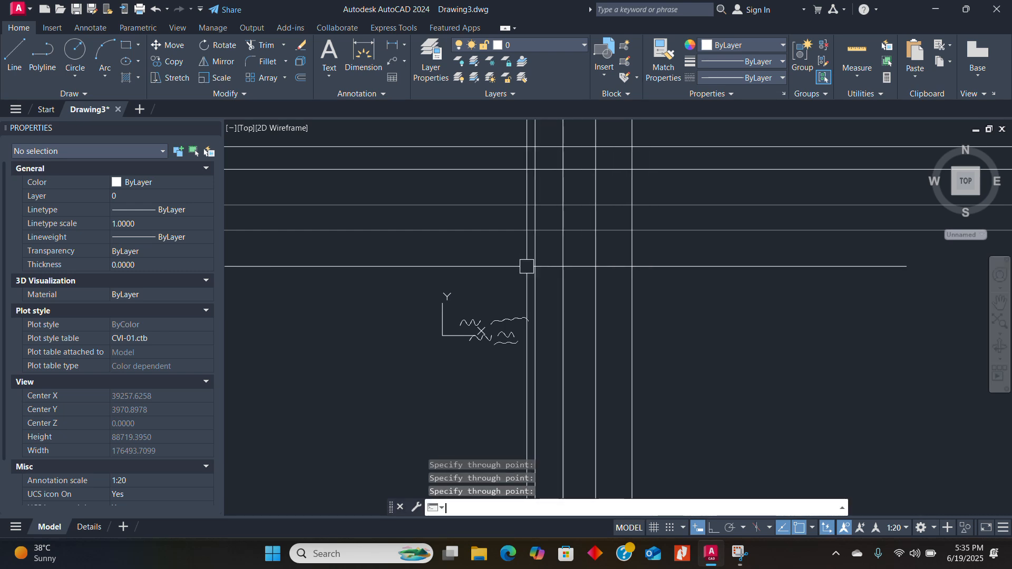
Draw one construction line at a 45° angle to the upper left of the splines
key("Return")
type("A")
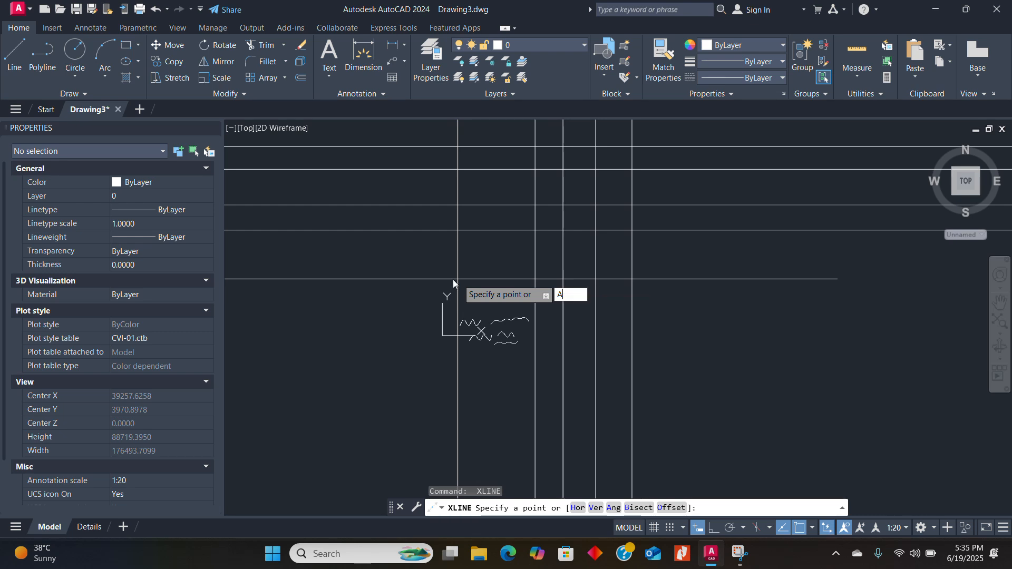
key("Return")
key("Return")
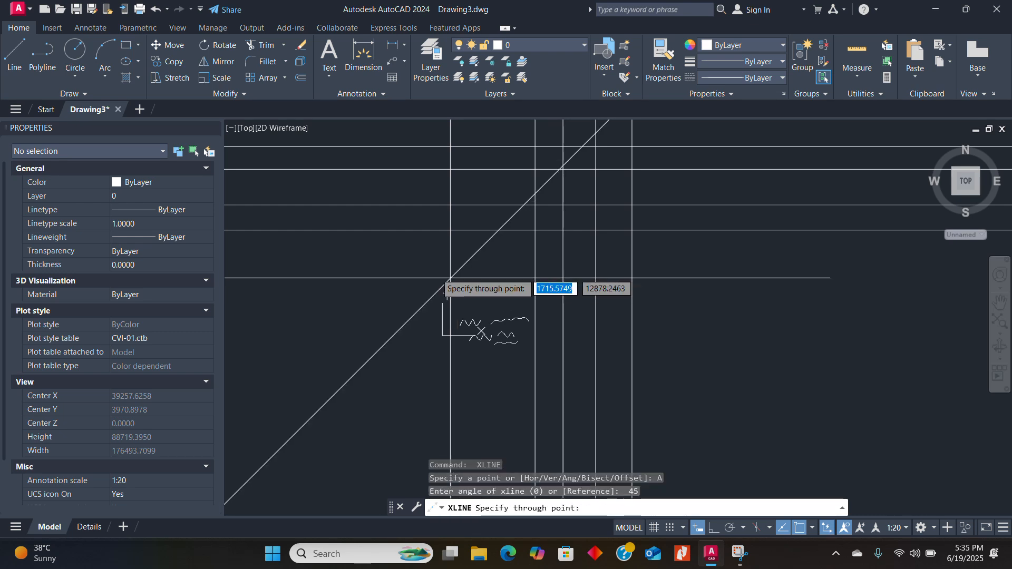
left_click(333, 246)
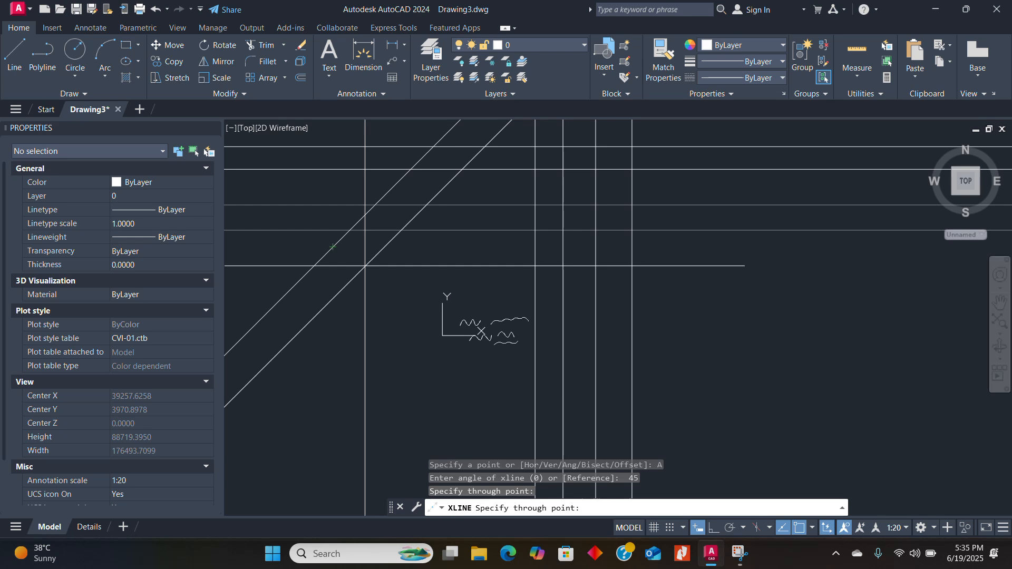
key("Return")
Draw one construction line at a 75° angle through a point left of the splines, crossing the 45° line
key("Return")
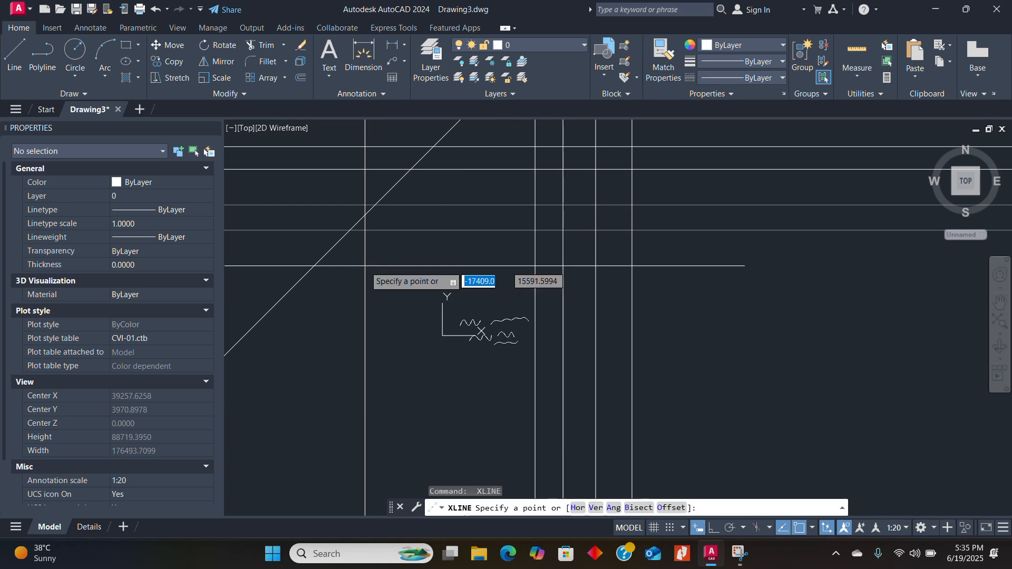
type("a")
key("Return")
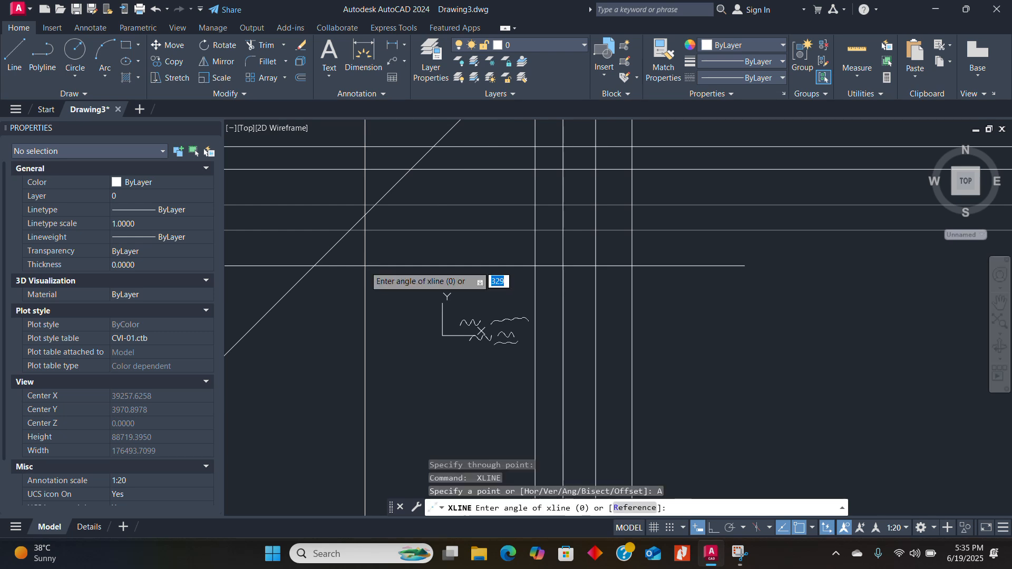
type("75")
key("Return")
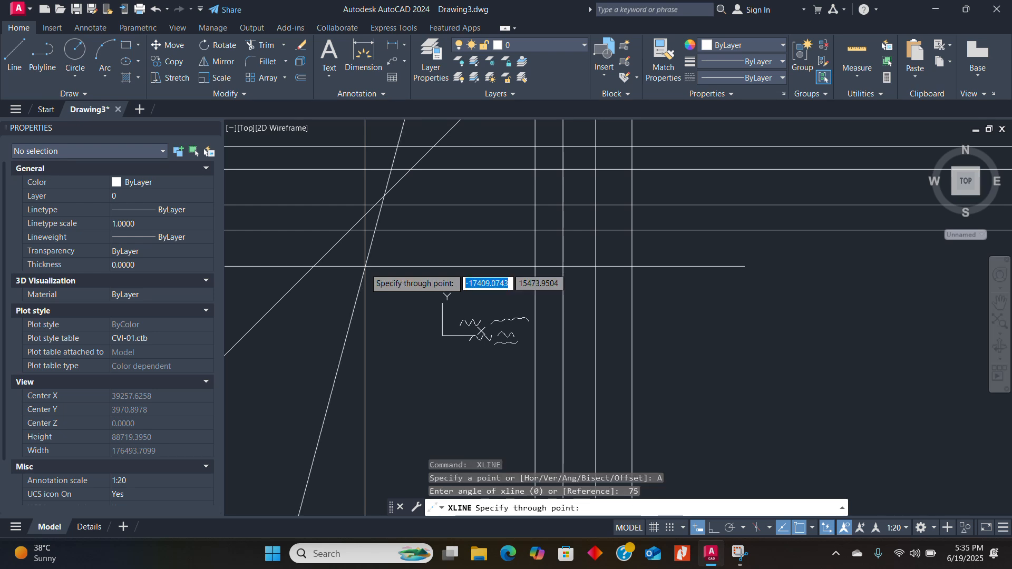
left_click(366, 267)
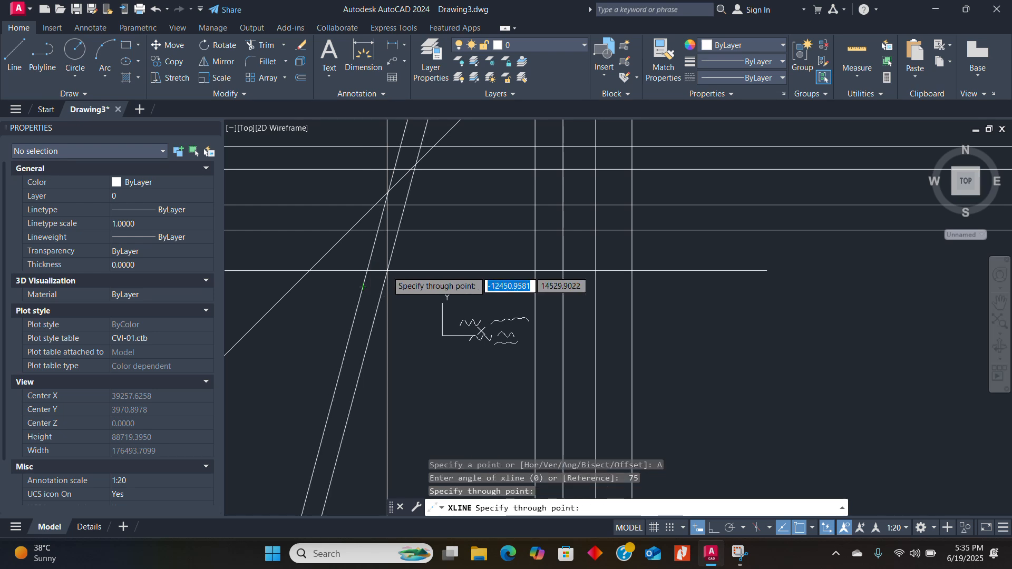
key("Escape")
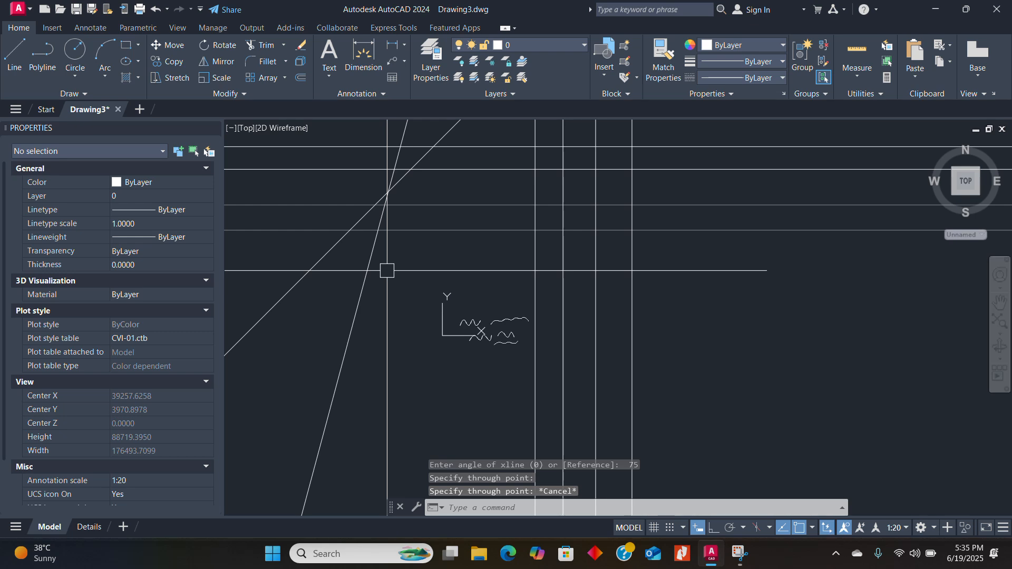
Offset the lowest horizontal construction line downward by 100 using XLINE's Offset option, placing two copies
key("Return")
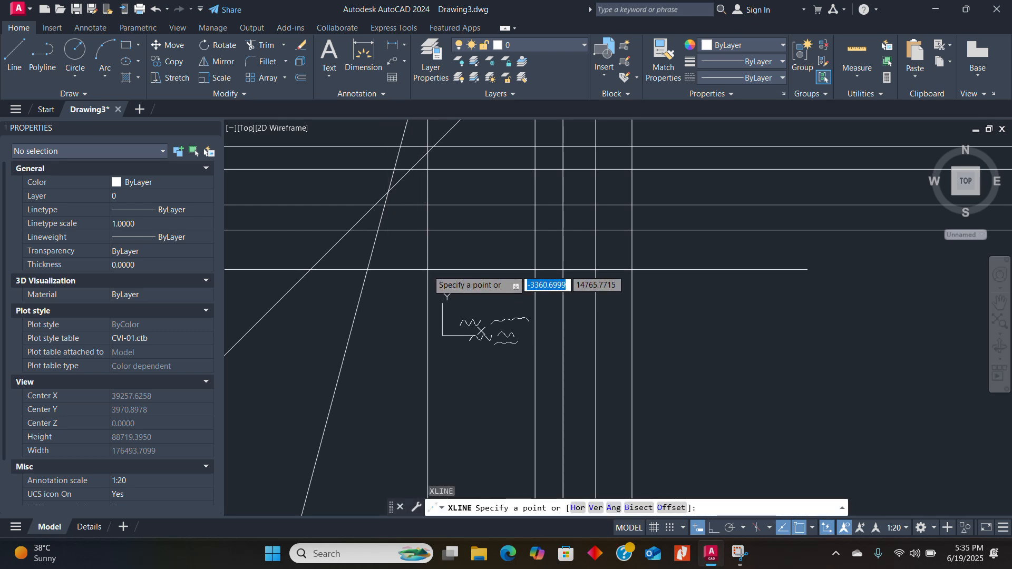
left_click(660, 508)
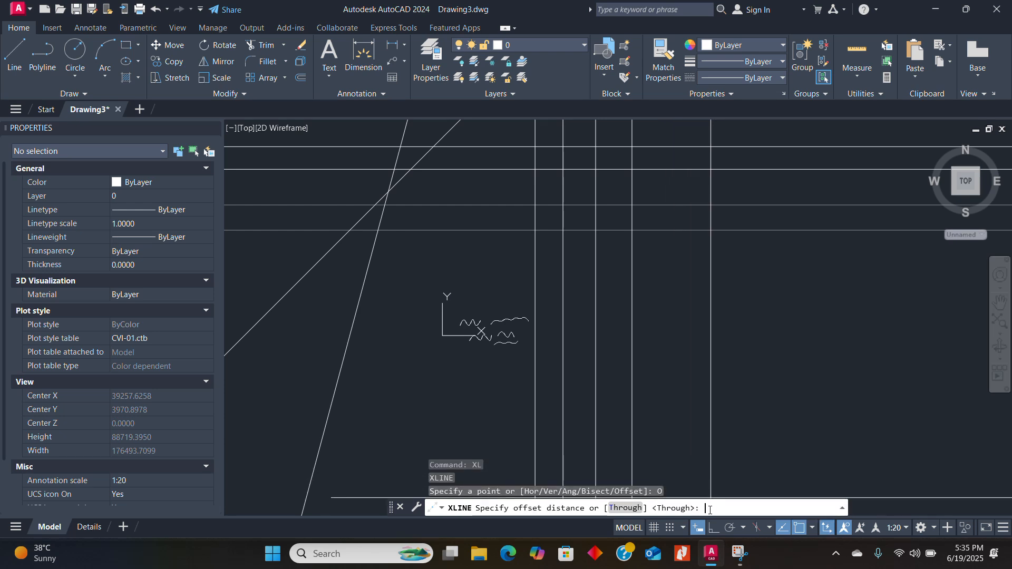
key("Return")
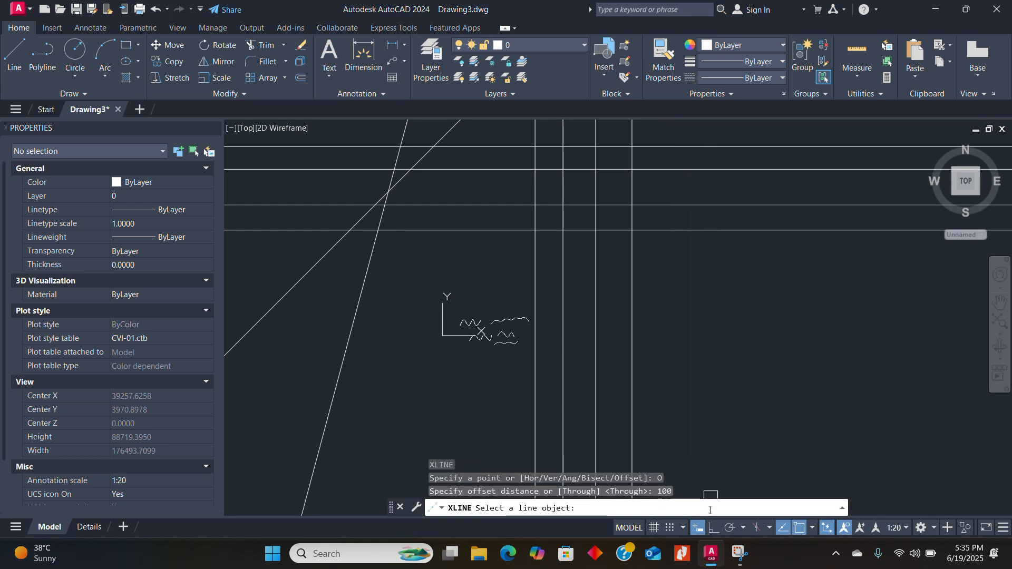
left_click(720, 230)
left_click(720, 261)
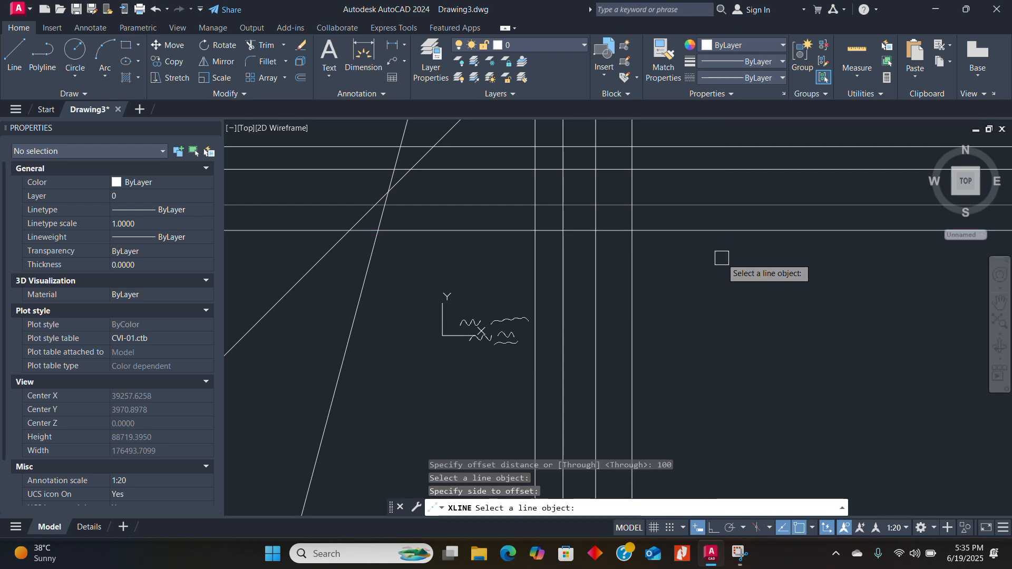
left_click(722, 234)
left_click(815, 316)
Add three more construction lines downward at the 100 offset distance, each below the lowest horizontal lines
scroll(700, 212, "up", 8)
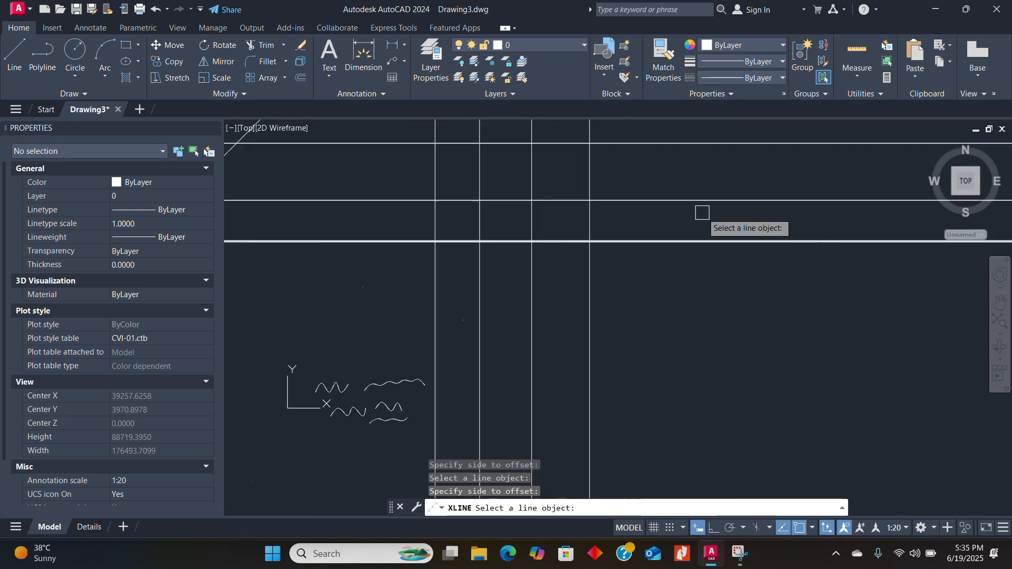
scroll(617, 321, "up", 10)
left_click(607, 330)
left_click(610, 365)
left_click(615, 362)
left_click(627, 403)
left_click(639, 390)
left_click(633, 437)
scroll(569, 264, "down", 15)
key("Escape")
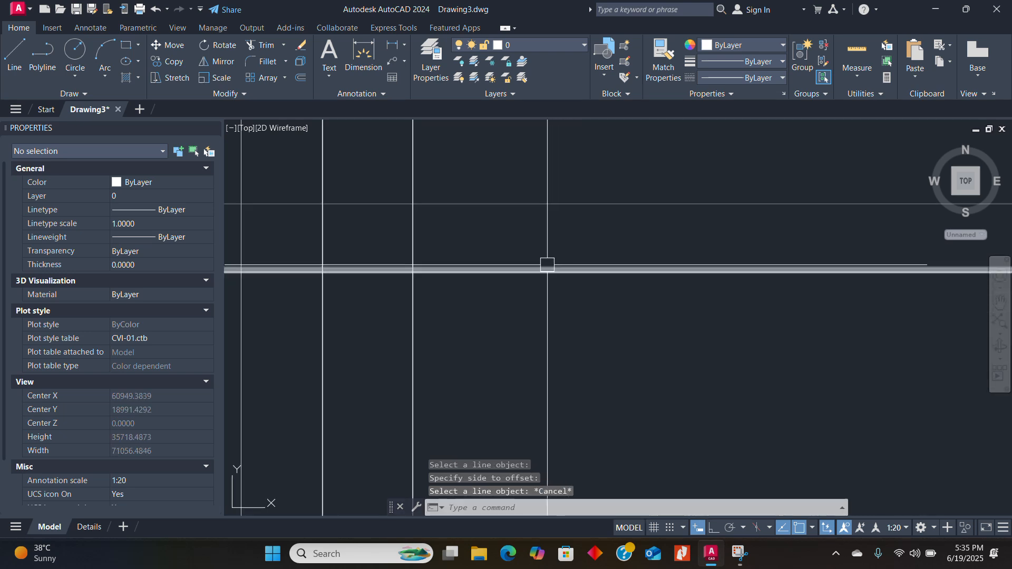
Draw a construction line with XLINE's Bisect option, picking the vertex and start point on the horizontal lines right of the vertical group
scroll(556, 311, "down", 2)
key("Return")
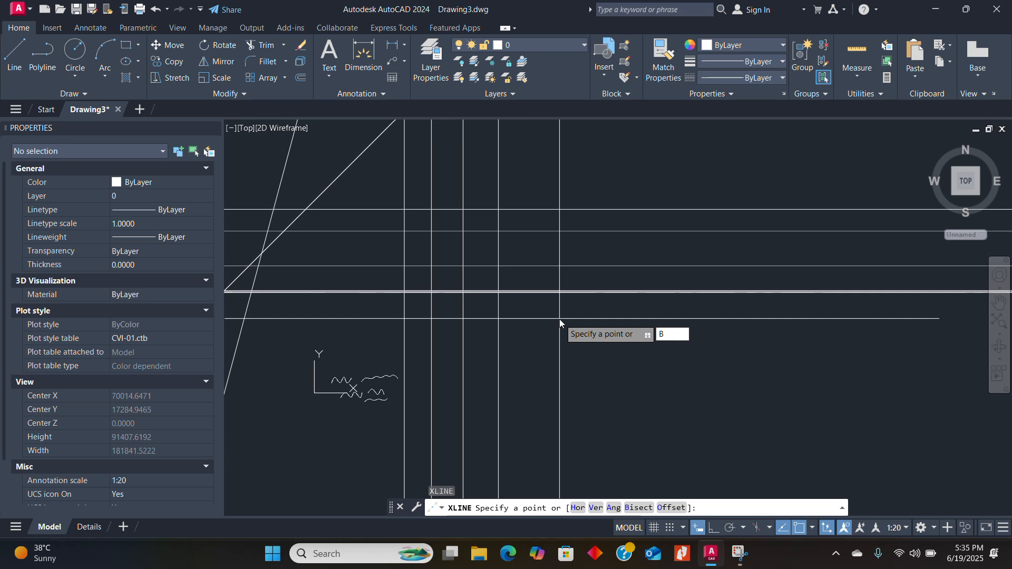
type("B")
key("Return")
scroll(575, 337, "down", 4)
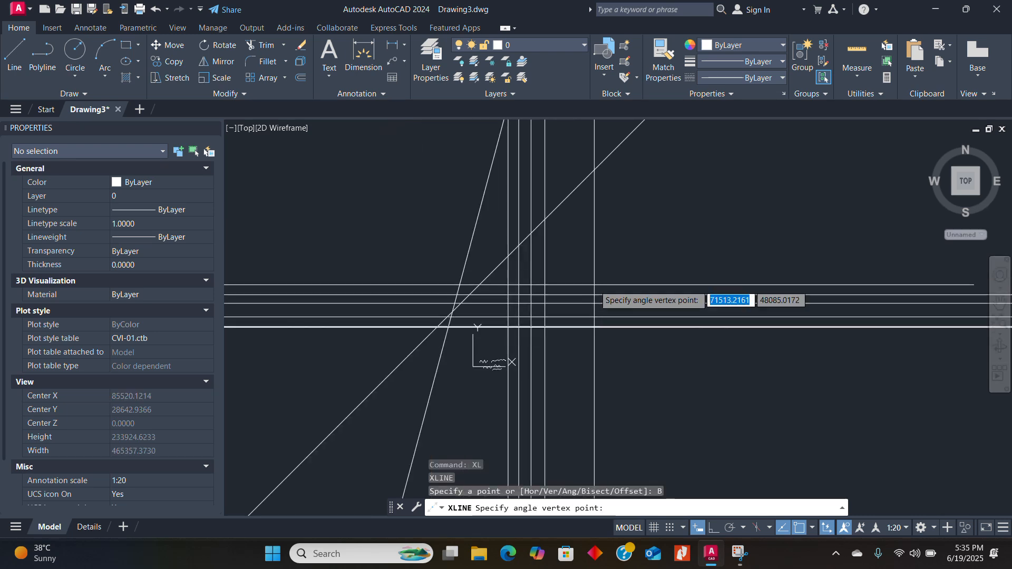
scroll(594, 295, "up", 2)
left_click(617, 310)
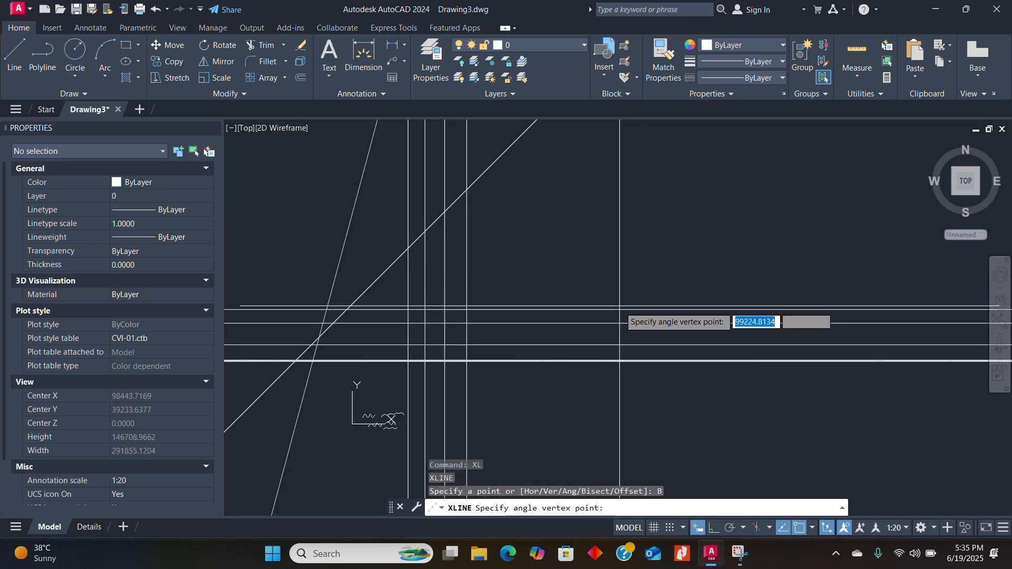
left_click(618, 323)
scroll(620, 325, "up", 4)
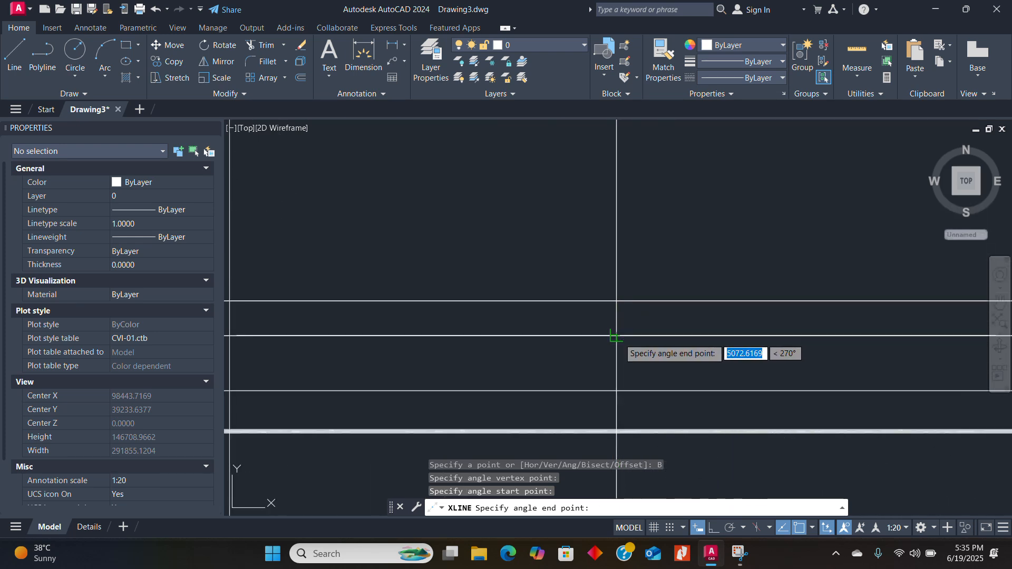
key("Escape")
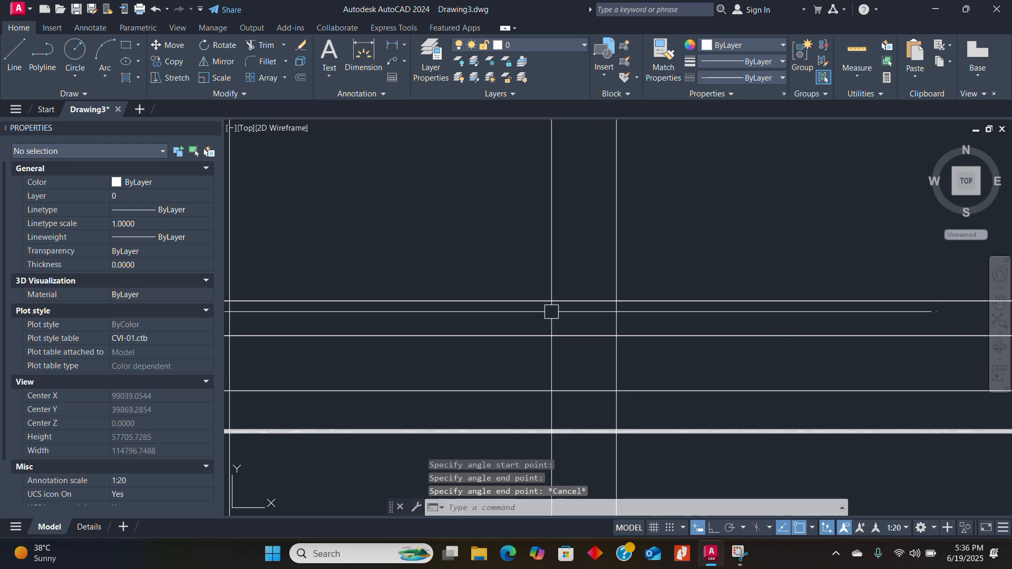
Turn Ortho on and draw a single-segment horizontal polyline about 27,000 units long above the horizontal construction lines
scroll(549, 312, "up", 4)
type("pl")
key("Return")
left_click(640, 256)
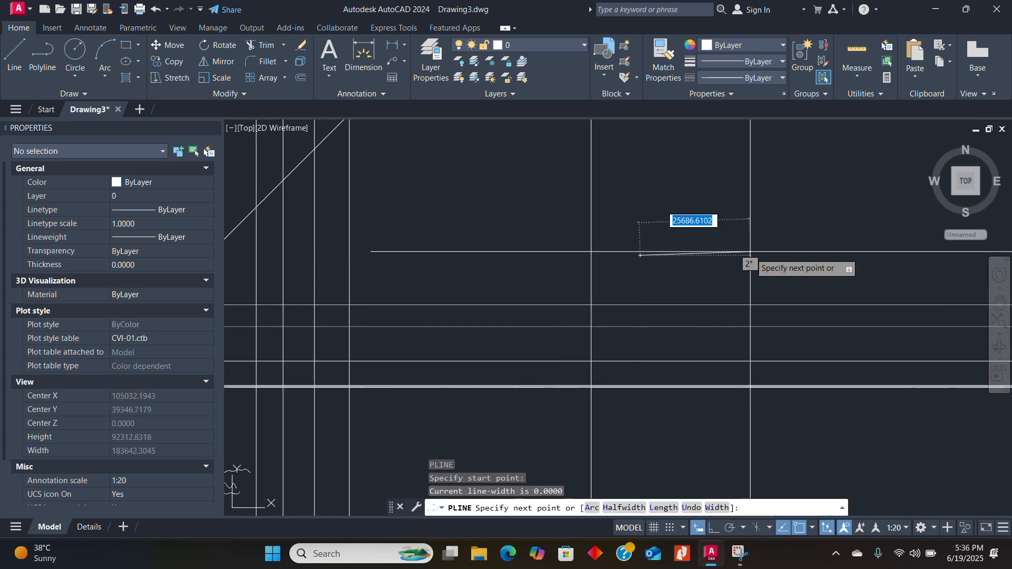
key("F8")
left_click(757, 256)
key("Return")
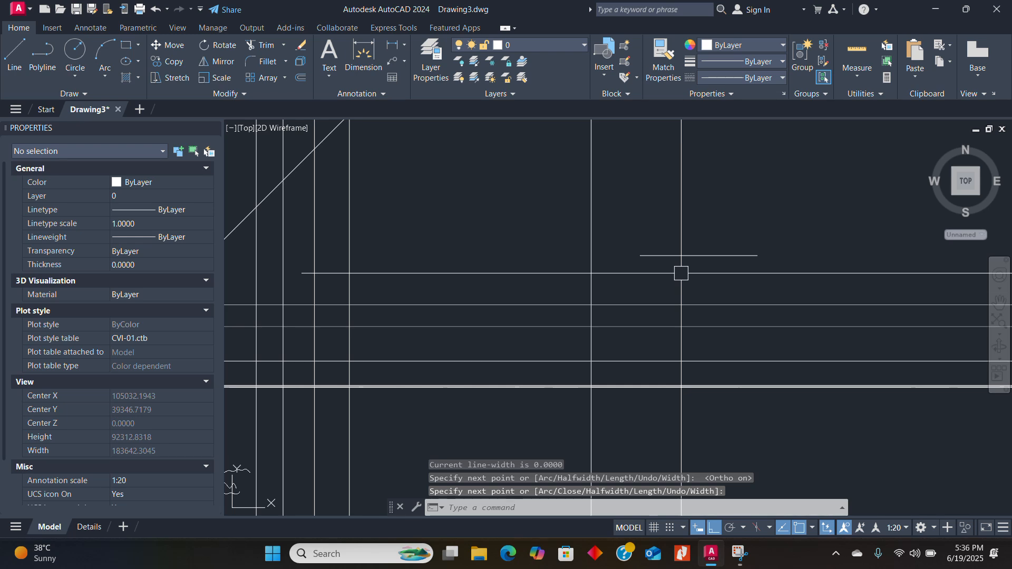
Draw bisecting construction lines with the polyline's left endpoint as vertex, its right endpoint as start, and several angle end points around the vertex
type("xl")
key("Return")
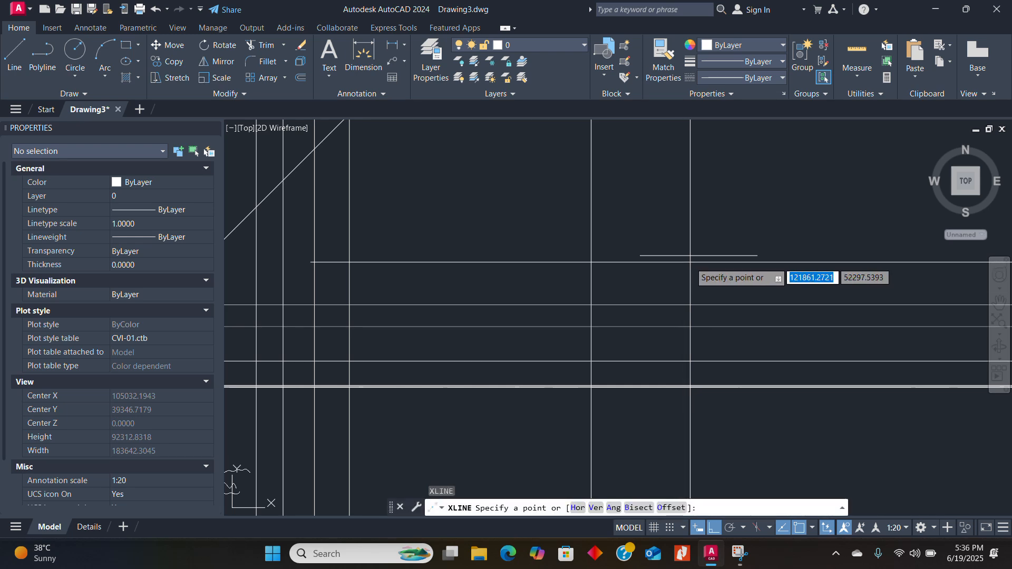
left_click(632, 508)
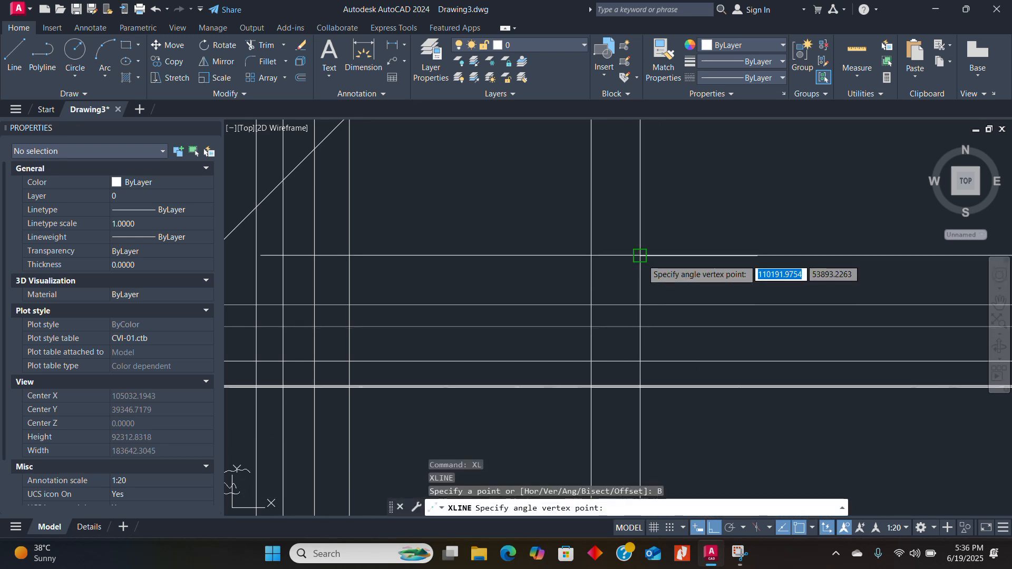
left_click(648, 257)
left_click(754, 256)
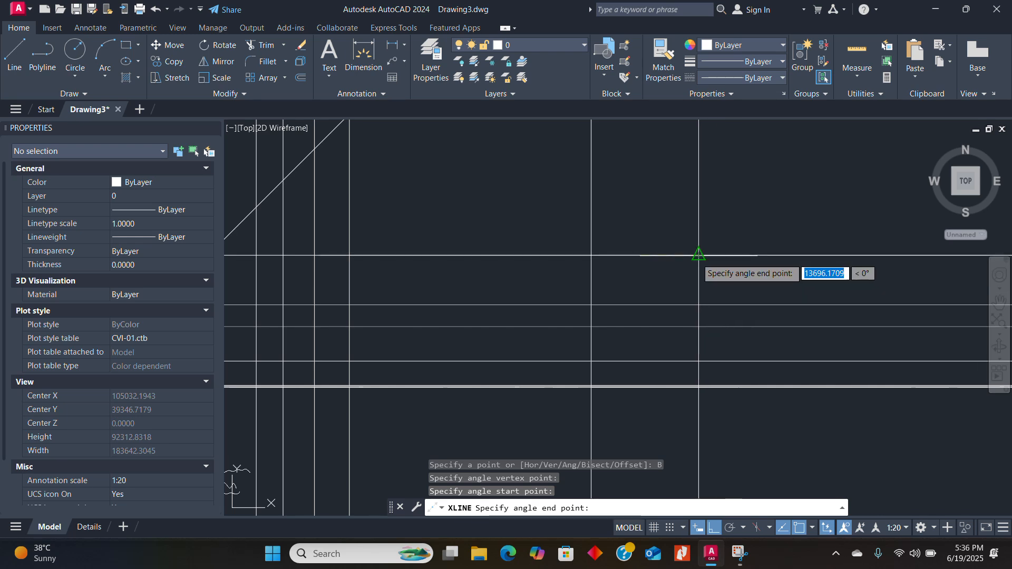
left_click(662, 284)
left_click(642, 283)
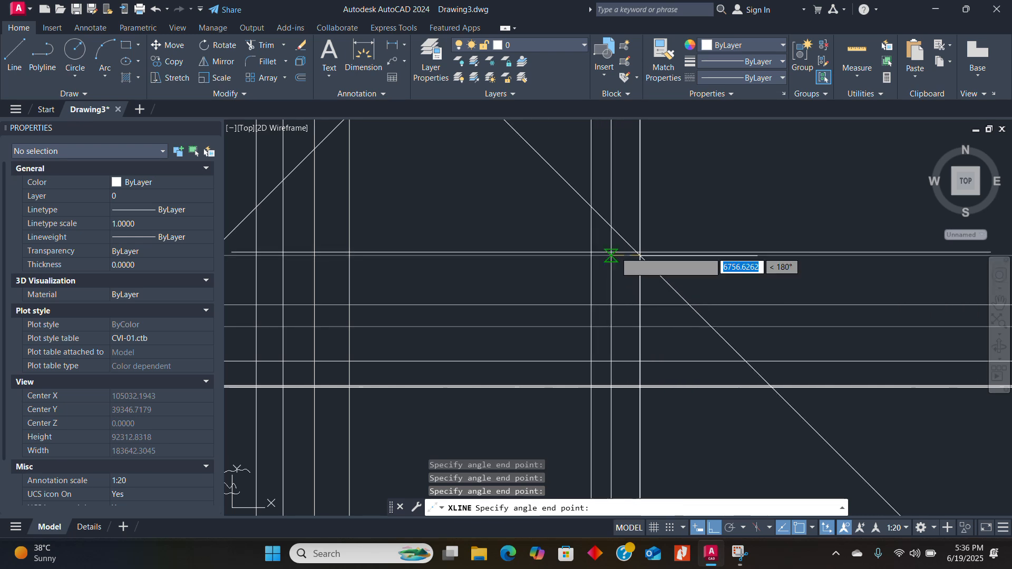
left_click(632, 238)
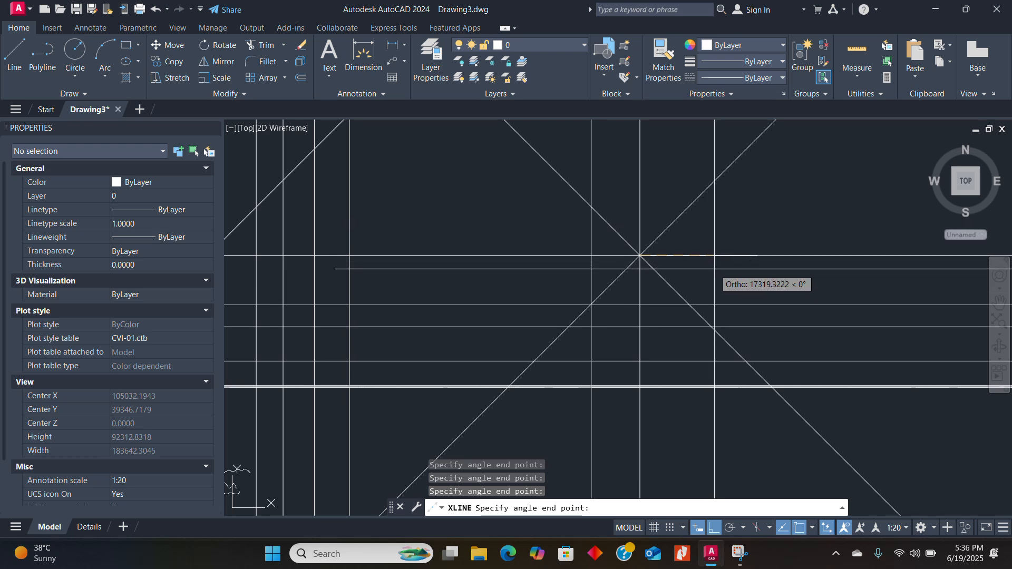
key("Escape")
Erase all construction lines, splines and the polyline from the drawing
scroll(594, 264, "down", 10)
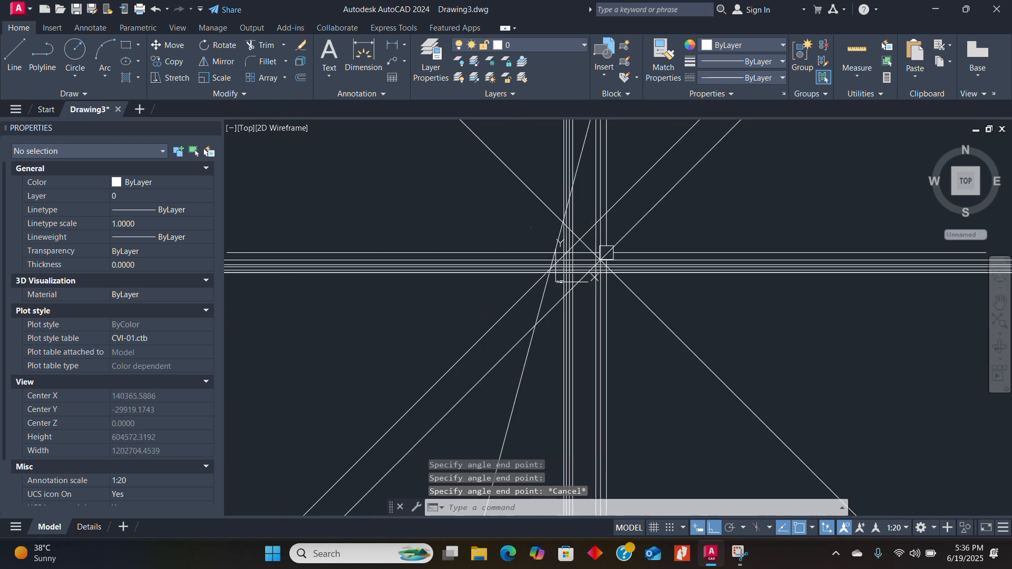
left_click(695, 227)
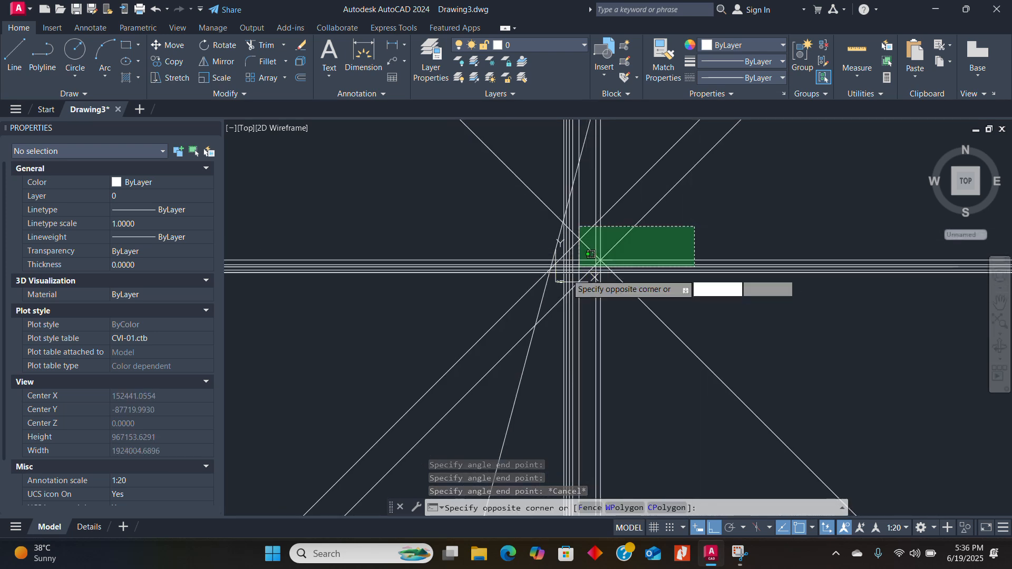
left_click(504, 347)
type("e")
key("Return")
Draw a vertical and a horizontal construction line crossing at one point west of the origin using XLINE with Ortho on
type("x")
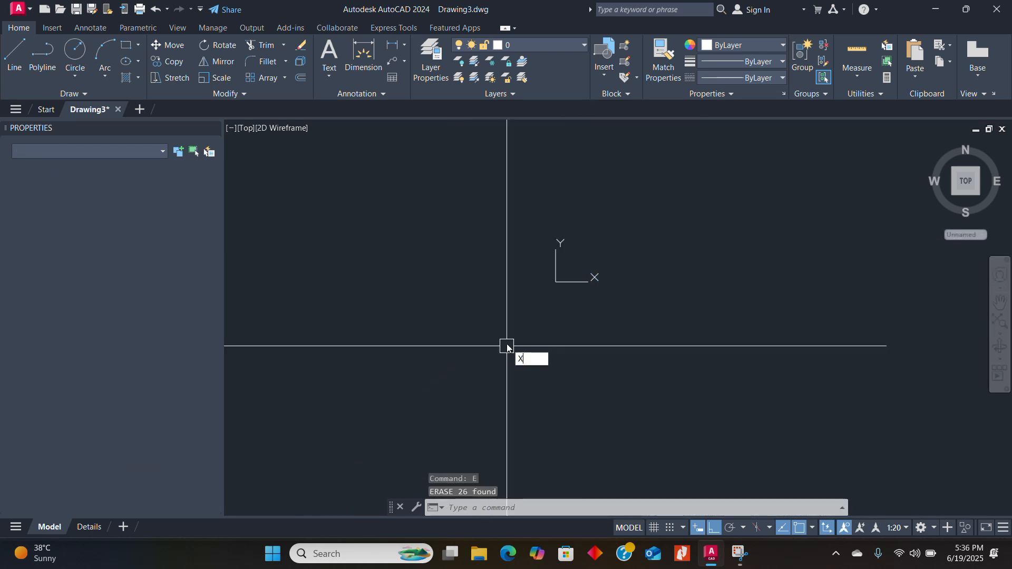
key("Return")
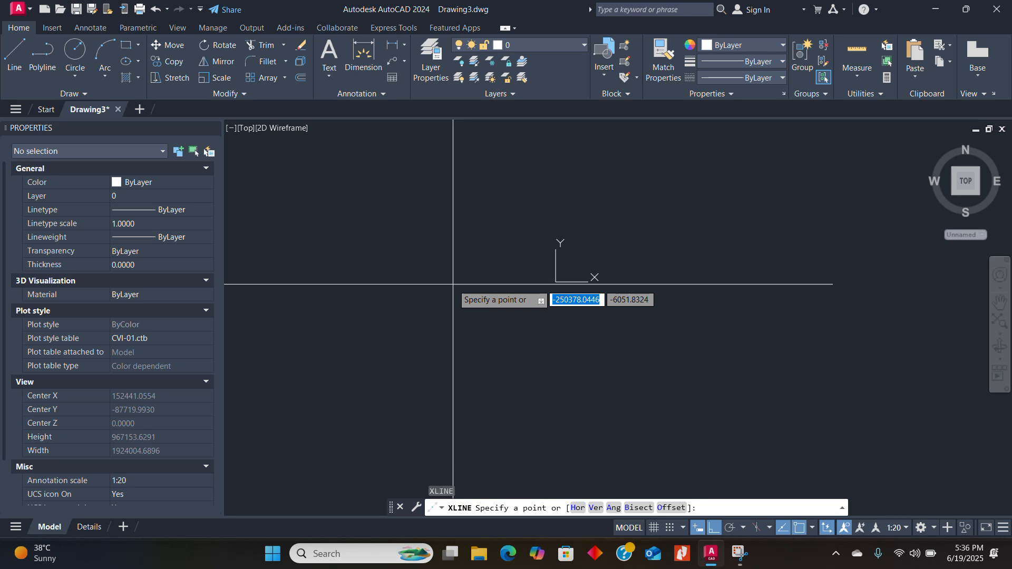
left_click(453, 284)
left_click(473, 301)
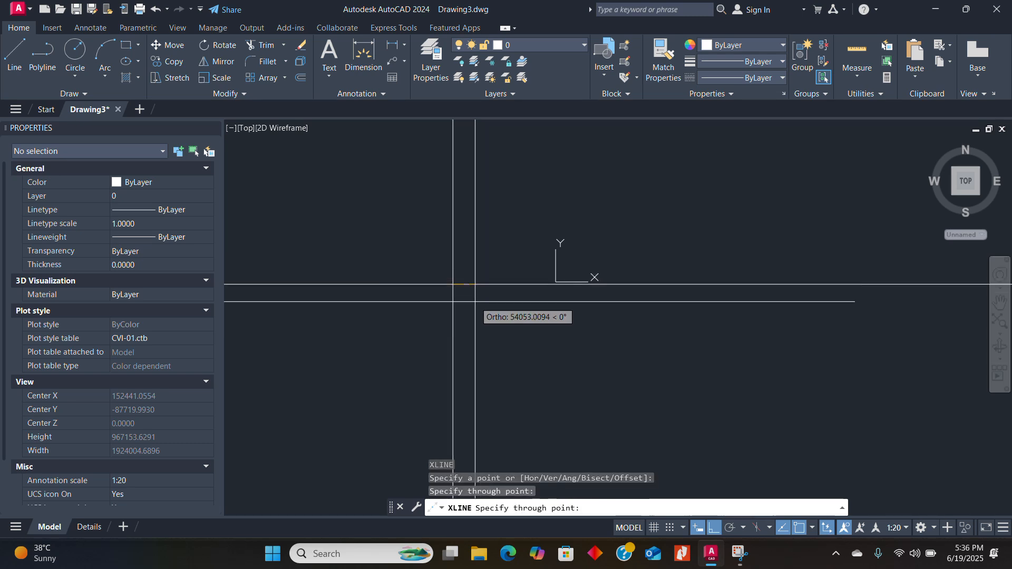
left_click(473, 301)
key("Return")
Erase the two crossing construction lines from the drawing
left_click(490, 260)
left_click(418, 334)
type("e")
key("Return")
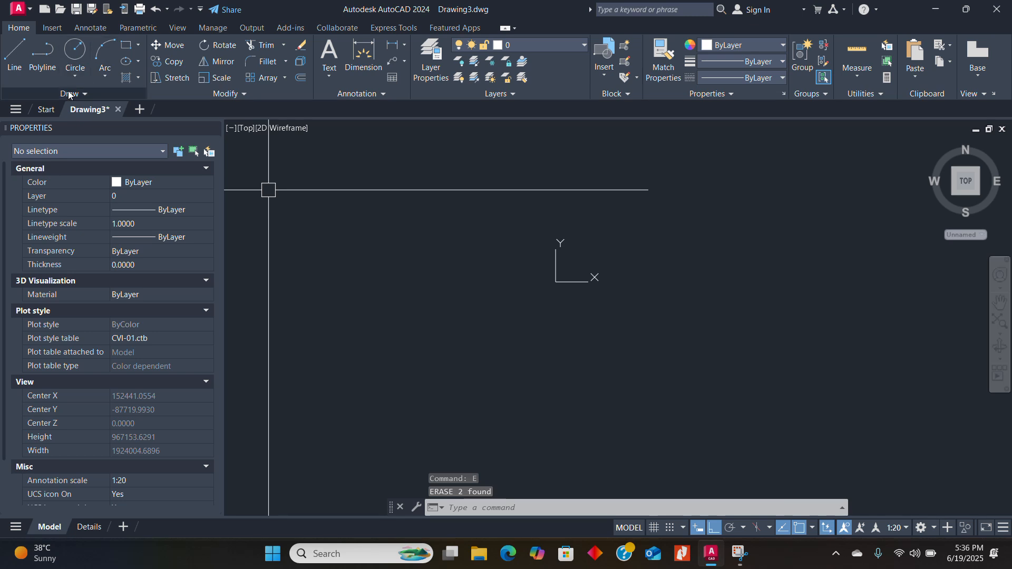
With Ortho on, draw rays from one start point west of the origin, running right, down and left
left_click(68, 93)
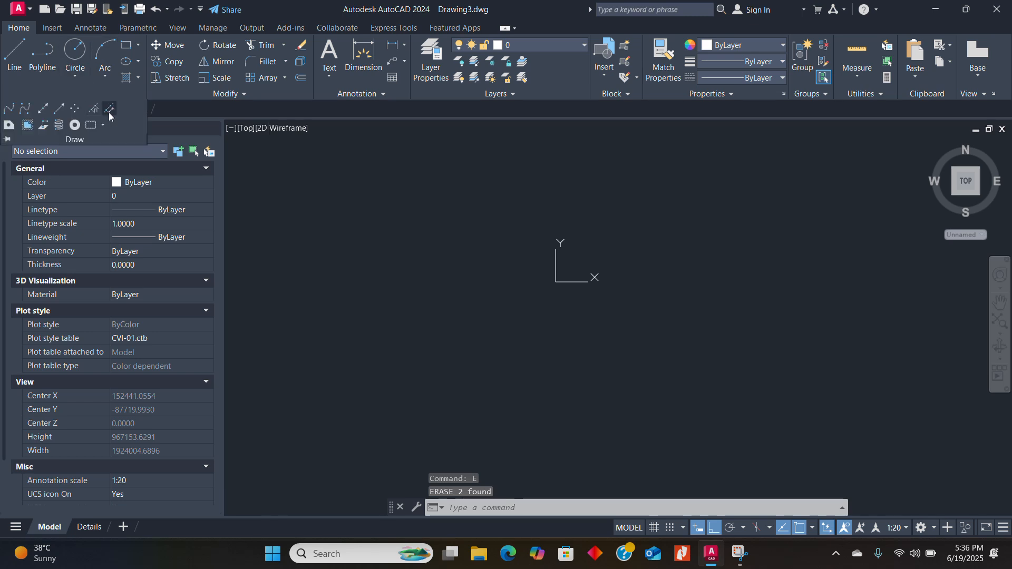
left_click(60, 109)
left_click(558, 260)
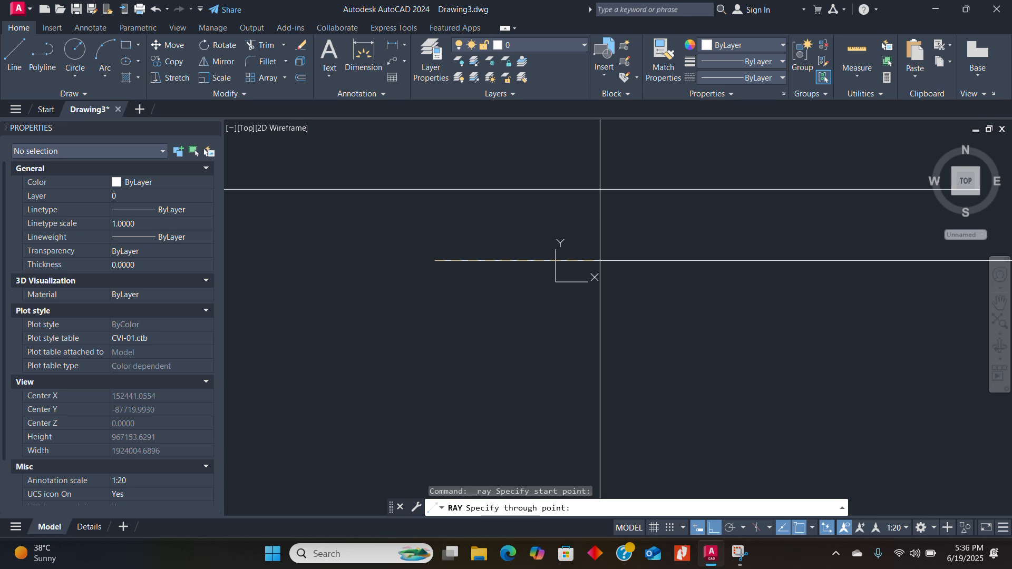
left_click(580, 261)
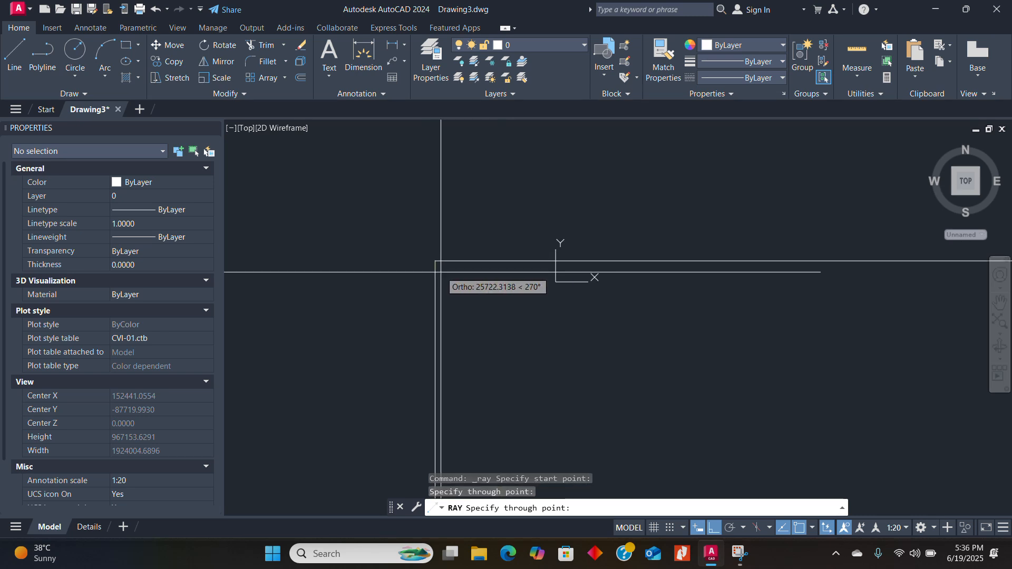
left_click(448, 325)
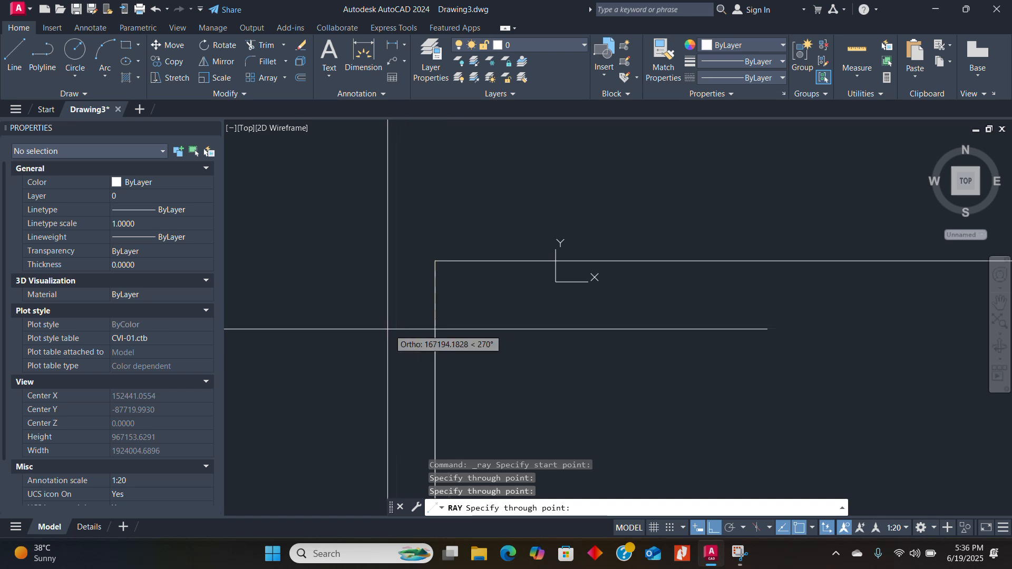
left_click(370, 294)
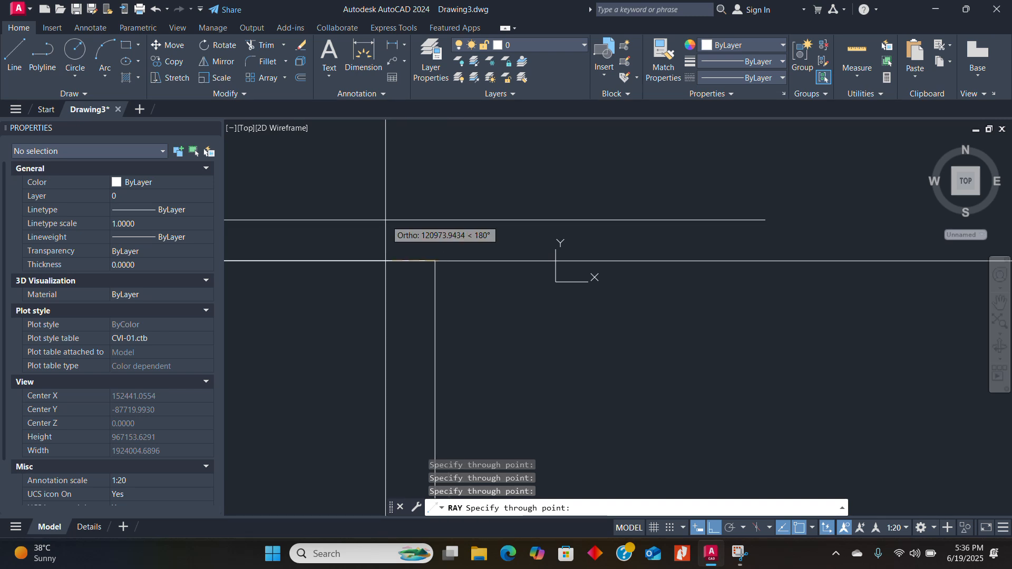
Turn Ortho off and add seven slanted rays from the same start point, fanning over the upper side and down to the right
key("F8")
left_click(386, 229)
left_click(398, 209)
left_click(418, 203)
left_click(445, 209)
left_click(469, 221)
left_click(476, 235)
left_click(490, 288)
key("Escape")
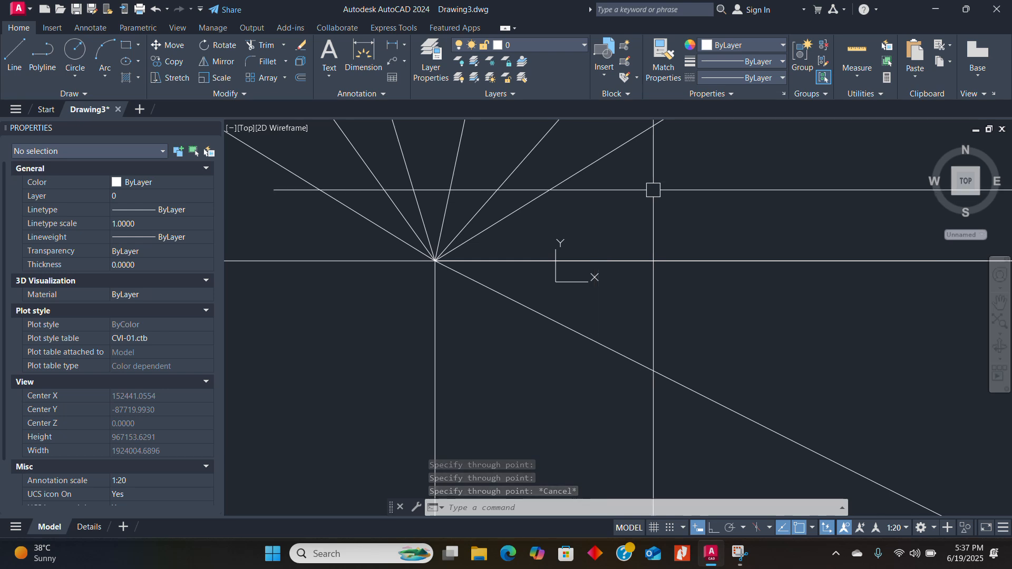
Erase all rays of the fan from the drawing
left_click(698, 172)
left_click(371, 318)
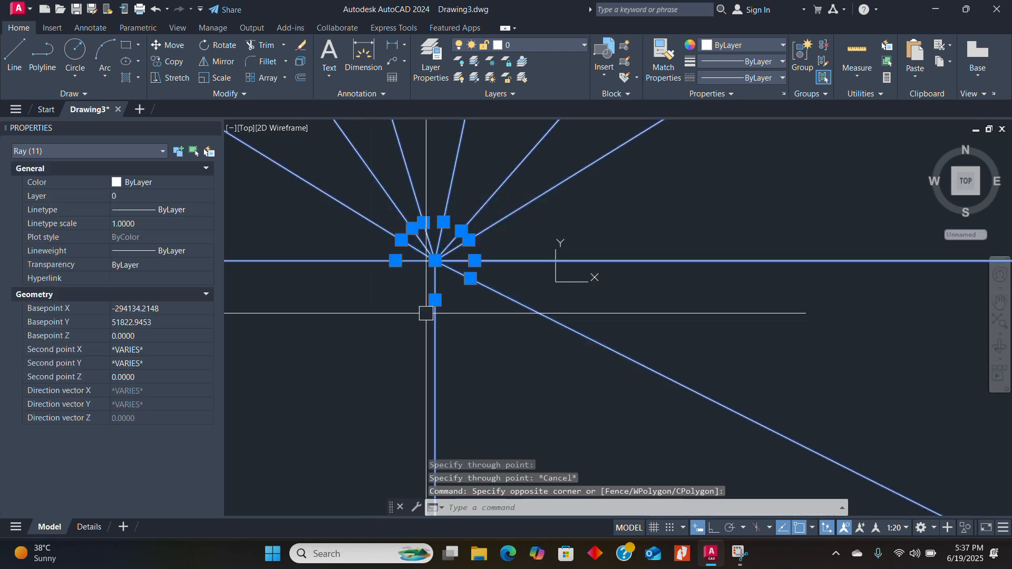
type("E")
key("Return")
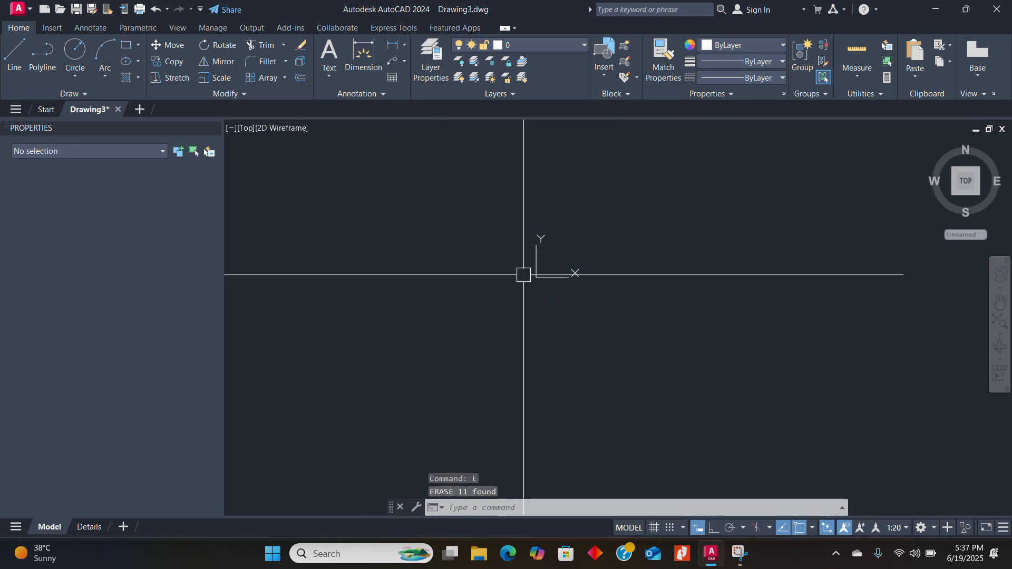
Draw nine rays from a common start point with the RAY command, spreading their through points all around it
type("RA")
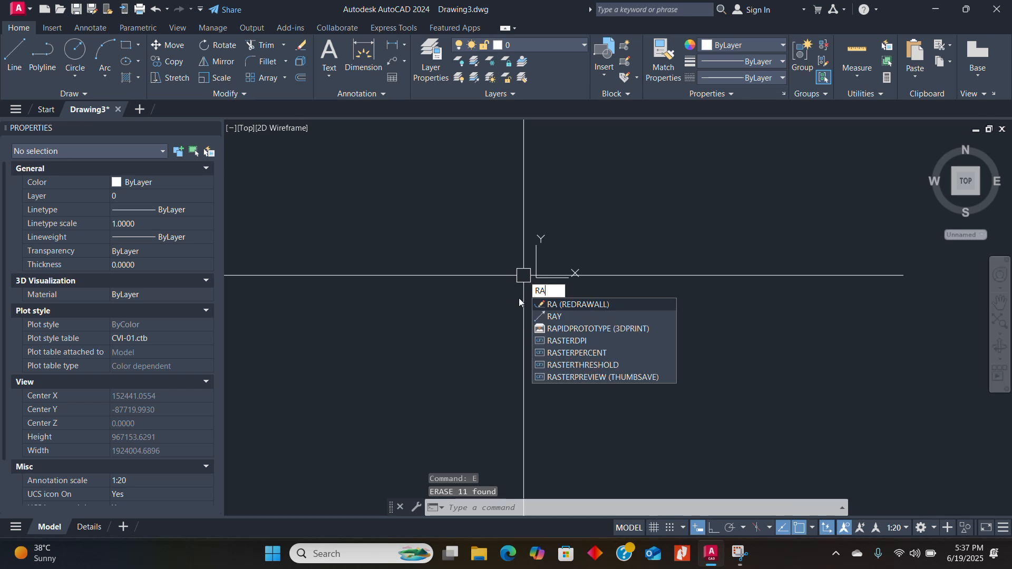
left_click(554, 319)
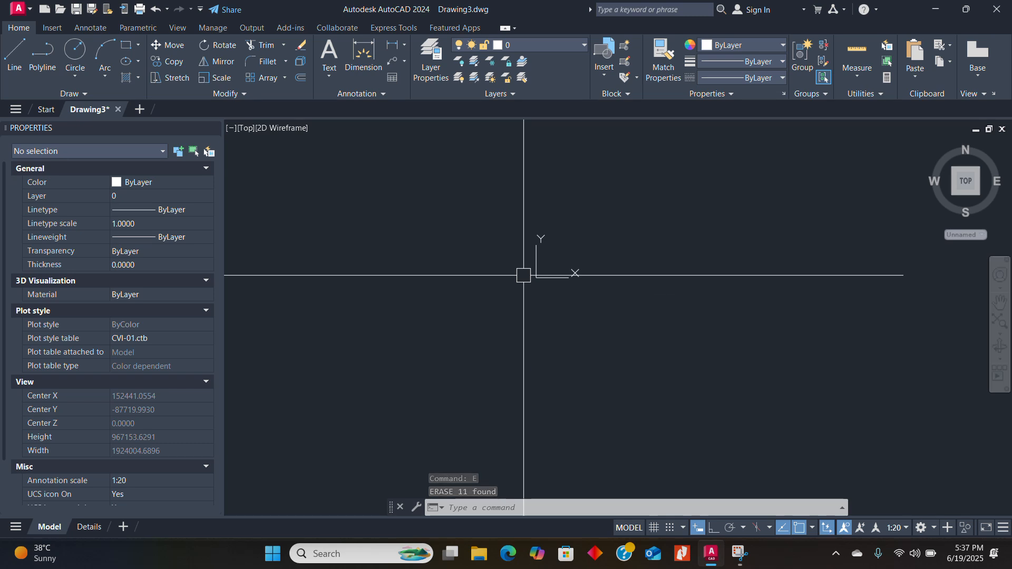
left_click(422, 284)
left_click(477, 230)
left_click(496, 279)
left_click(480, 313)
left_click(453, 354)
left_click(407, 350)
left_click(369, 322)
left_click(375, 275)
left_click(388, 240)
left_click(415, 210)
key("Return")
Erase the nine rays radiating around the common start point
scroll(447, 235, "down", 4)
scroll(496, 254, "down", 2)
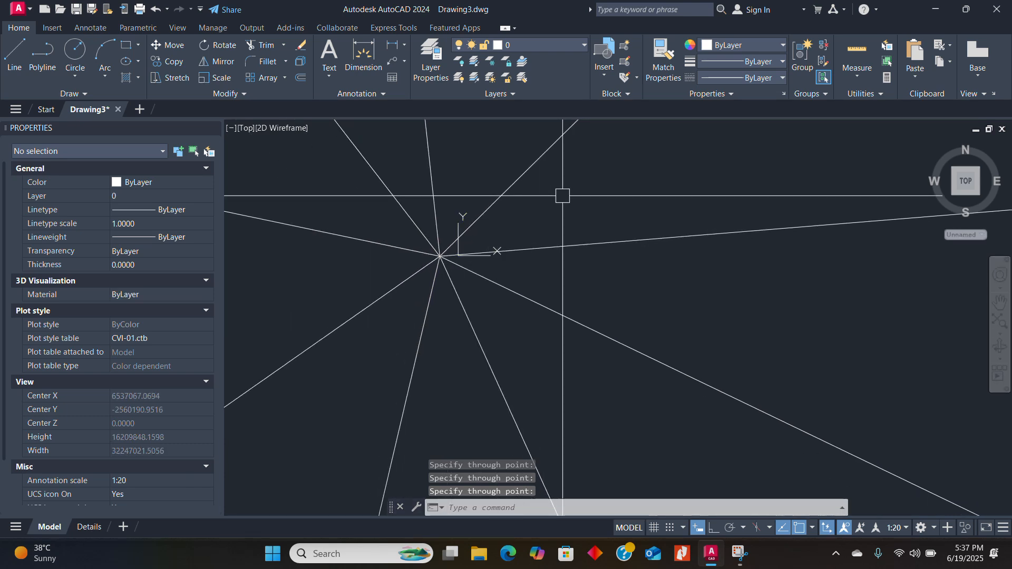
left_click(578, 188)
left_click(400, 343)
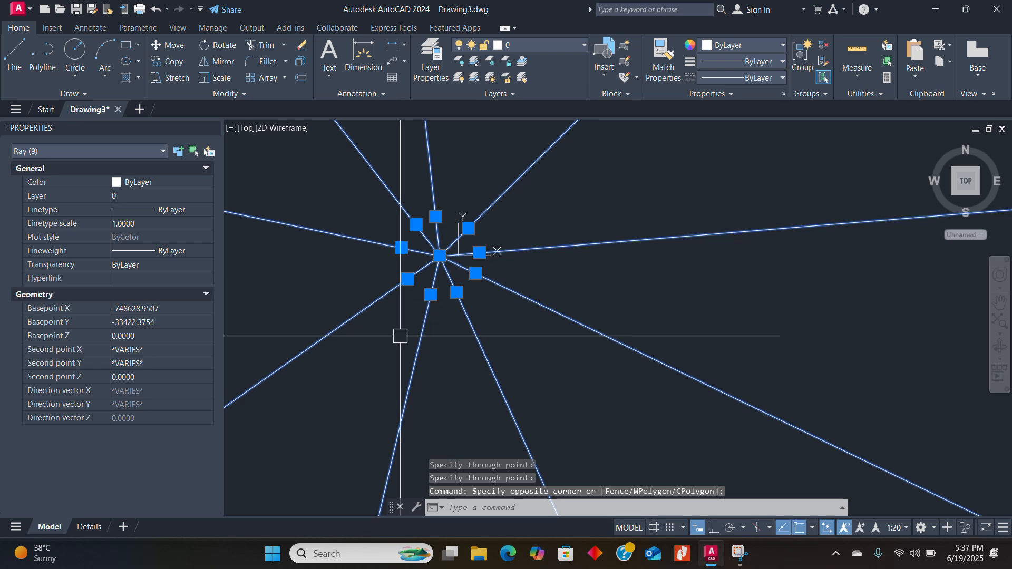
type("e")
key("Return")
Place six scattered points in the empty drawing area with the Multiple Points command
left_click(84, 94)
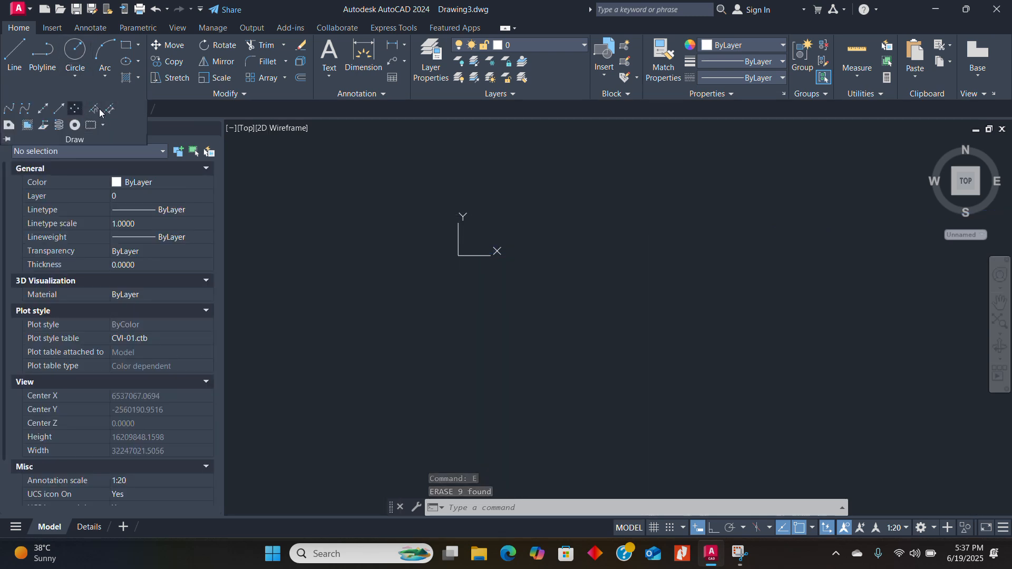
left_click(73, 109)
scroll(544, 174, "up", 8)
scroll(544, 174, "up", 5)
left_click(574, 172)
left_click(576, 203)
left_click(532, 214)
left_click(508, 235)
left_click(468, 208)
key("Return")
scroll(518, 277, "down", 5)
key("Escape")
Erase the six scattered points from the drawing
left_click(584, 209)
left_click(463, 300)
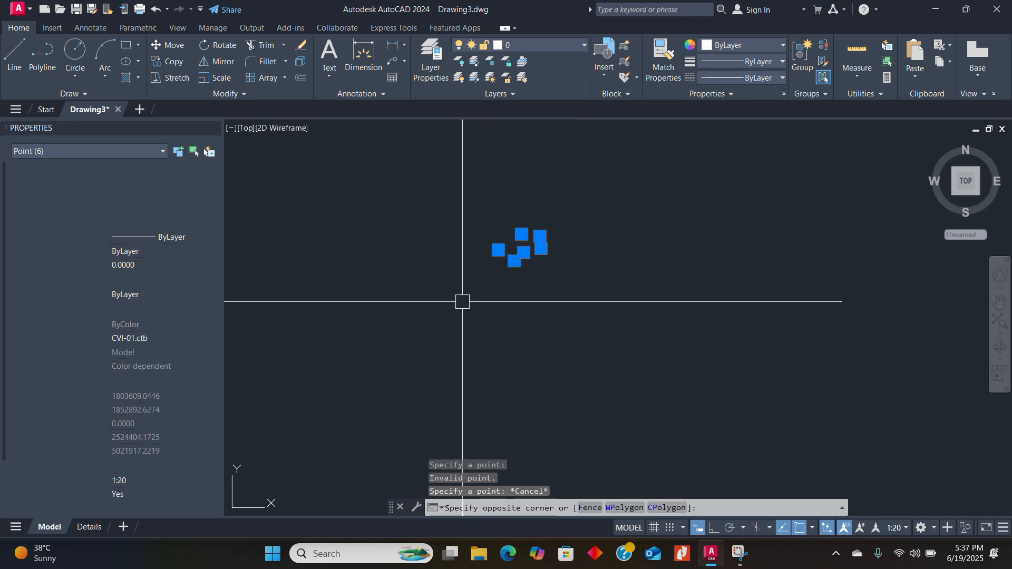
type("e")
key("Return")
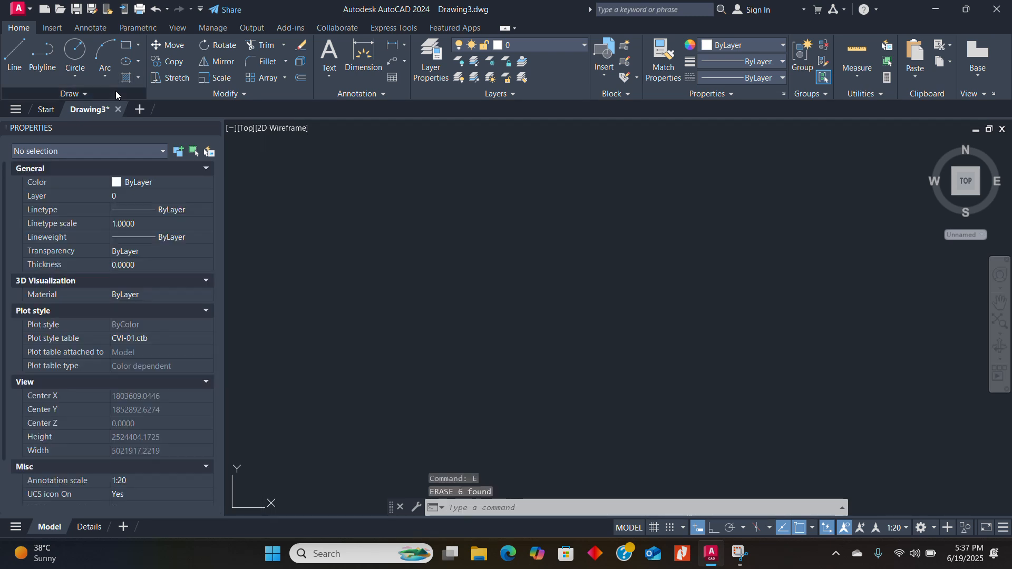
left_click(115, 91)
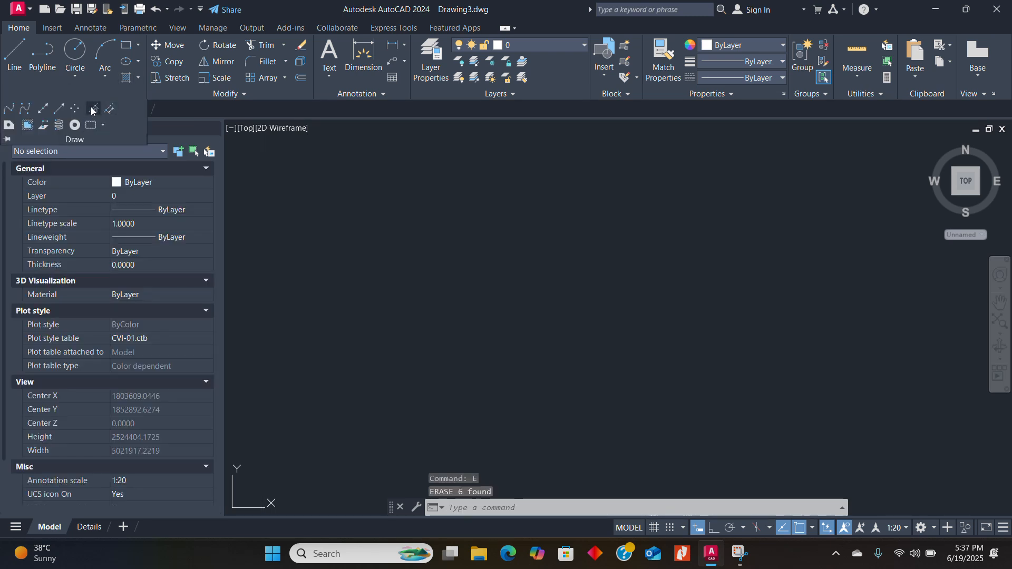
left_click(92, 108)
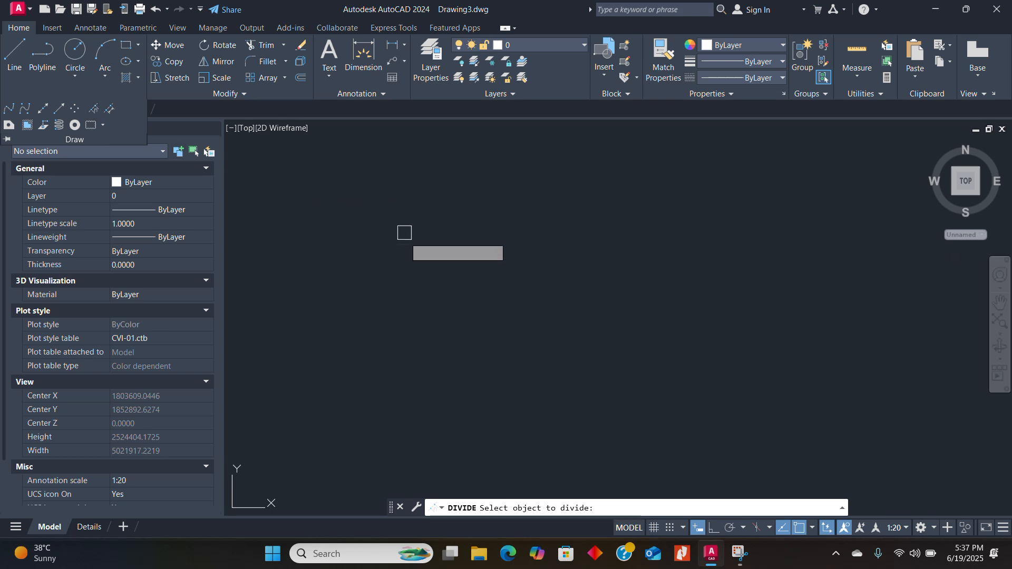
key("Escape")
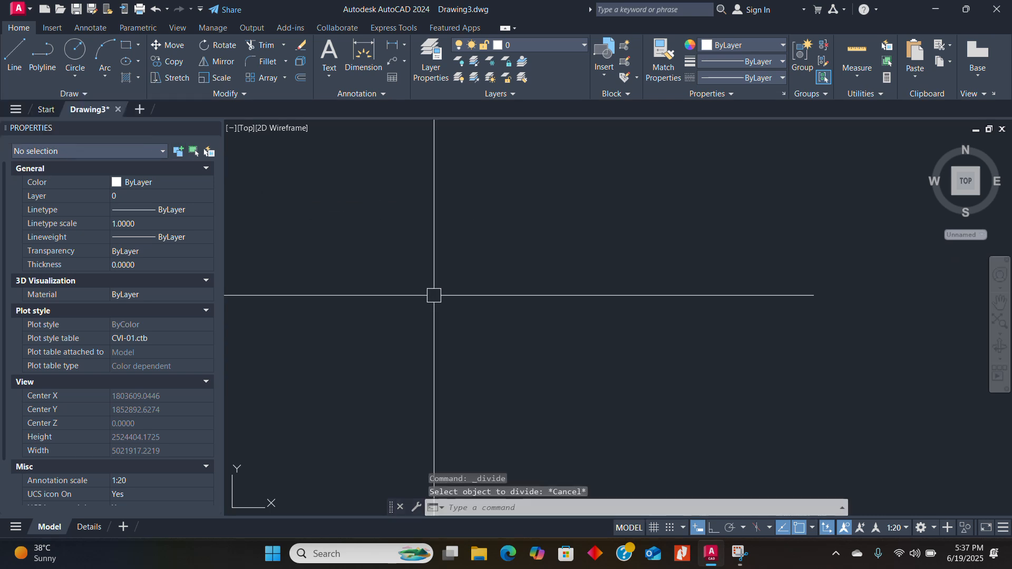
Draw a single-segment horizontal polyline across the middle of the empty drawing area with Ortho on
type("PL")
key("Return")
left_click(417, 290)
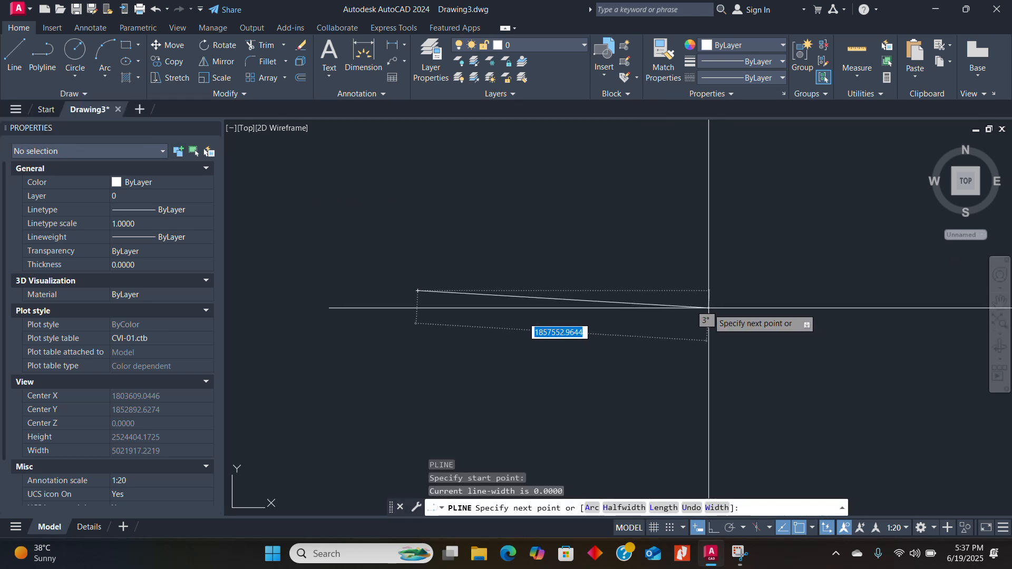
key("F8")
left_click(701, 317)
key("Escape")
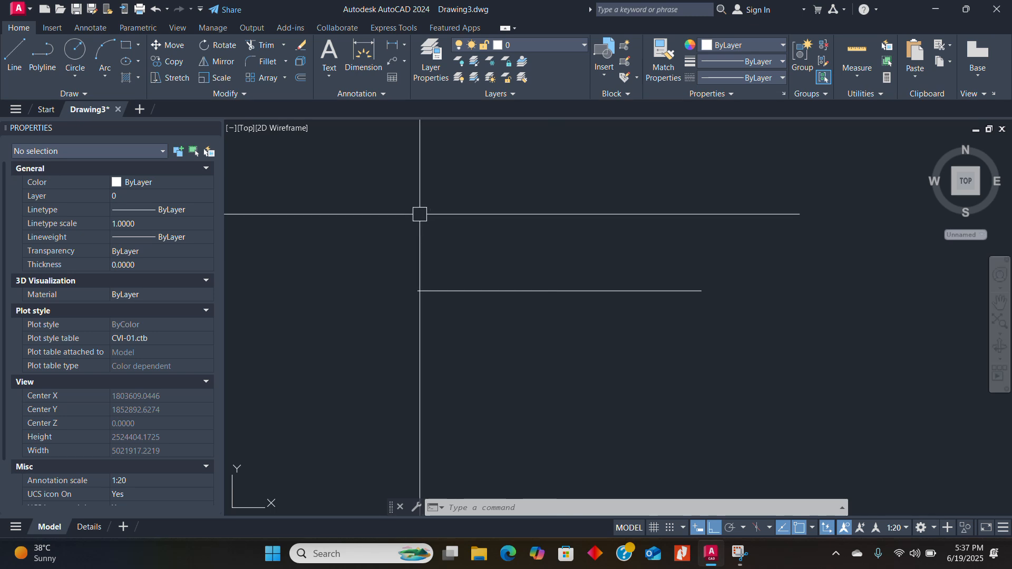
Divide the horizontal polyline into 5 equal segments and select the division points along it to check their spacing
left_click(79, 95)
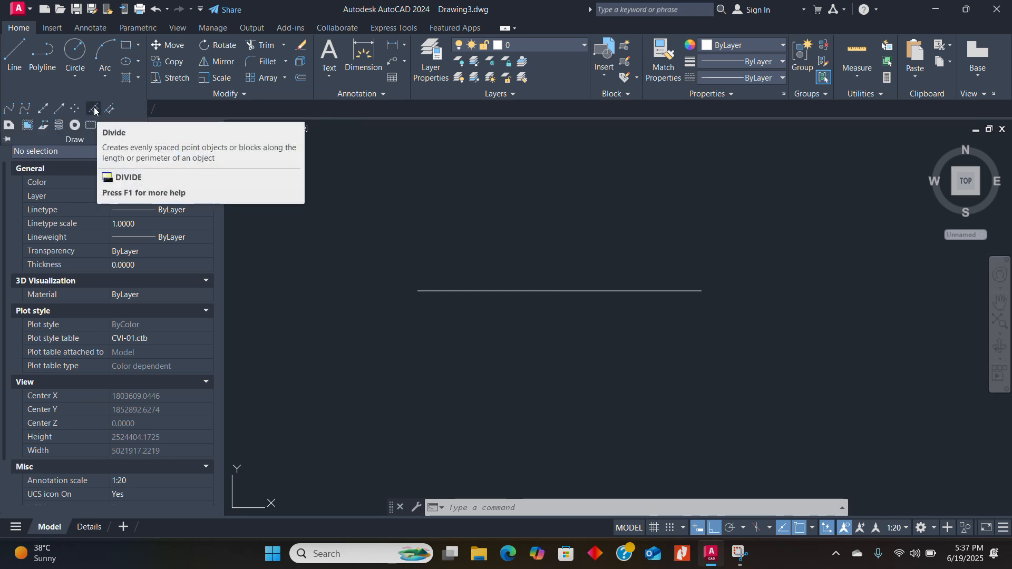
left_click(94, 109)
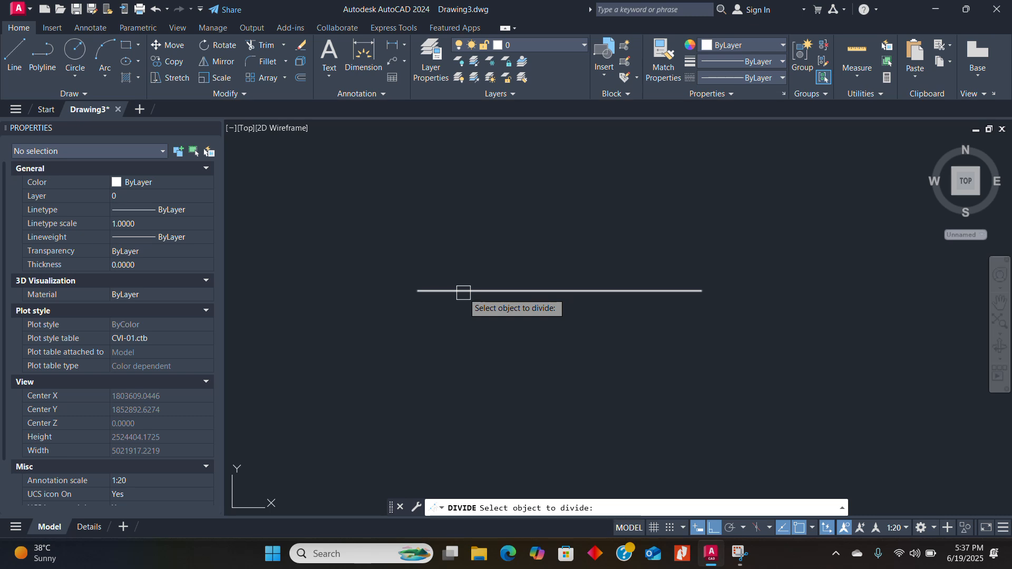
left_click(464, 291)
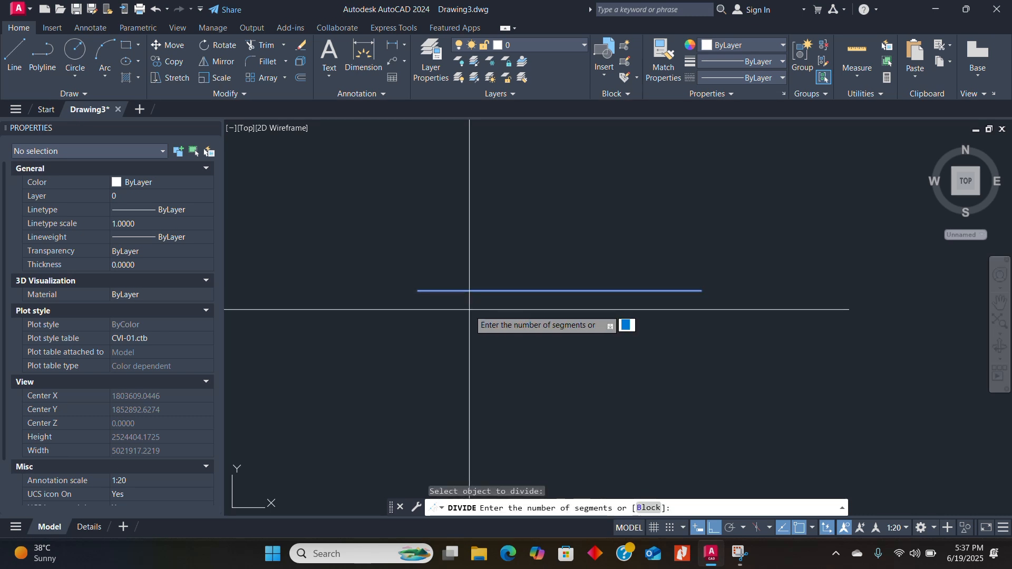
type("5")
key("Return")
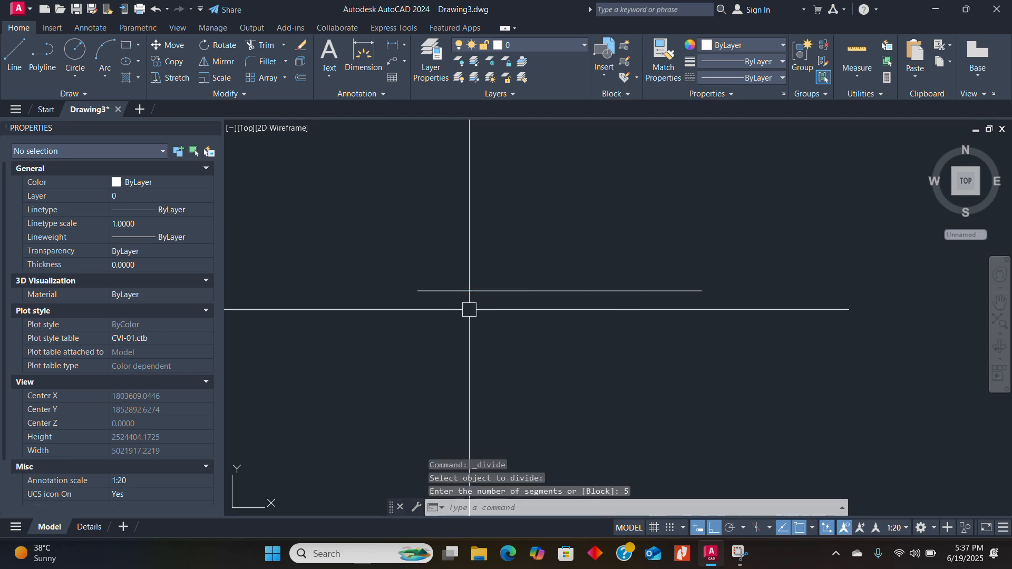
left_click(437, 258)
left_click(698, 349)
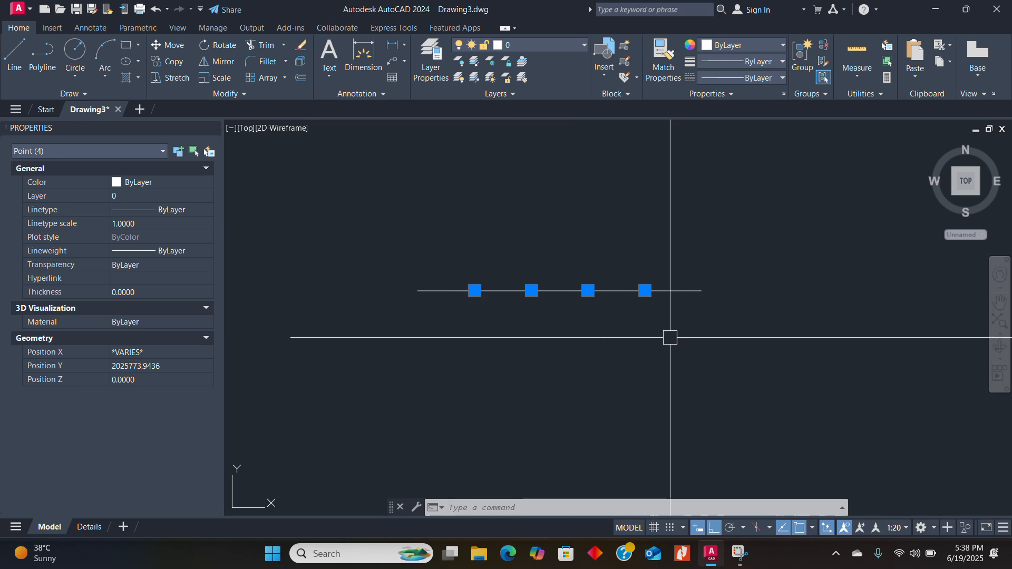
key("Escape")
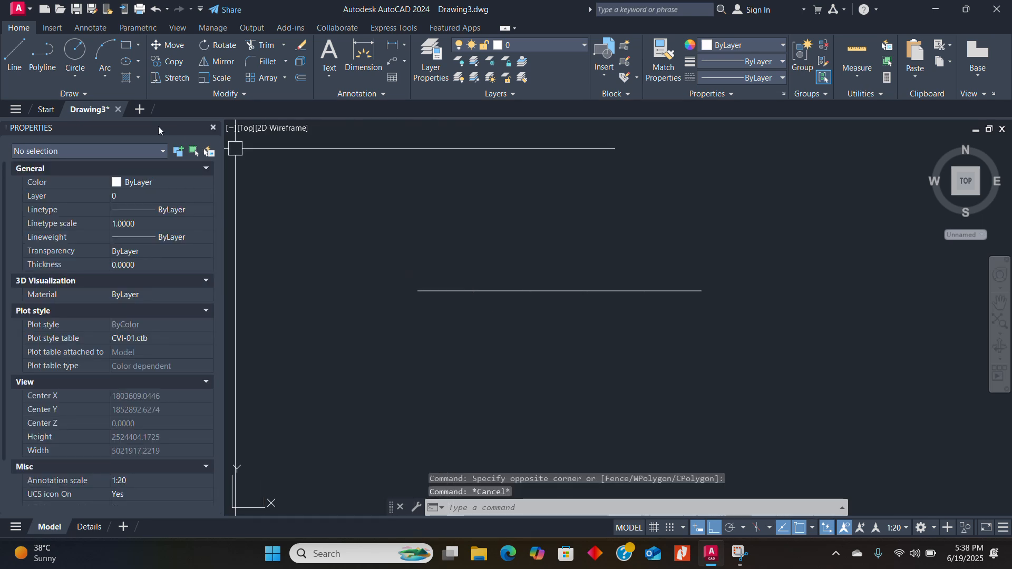
type("DI")
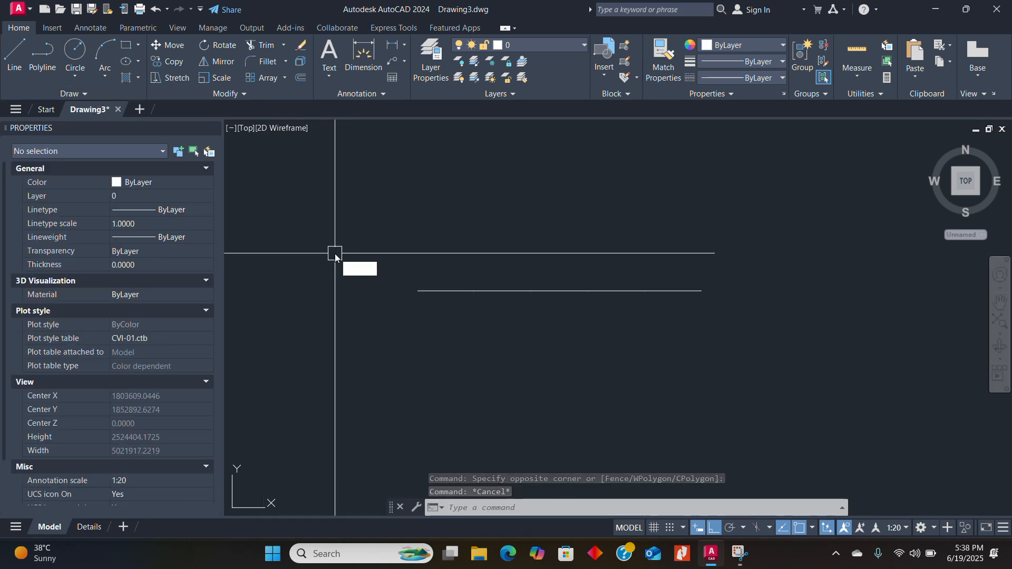
type("V")
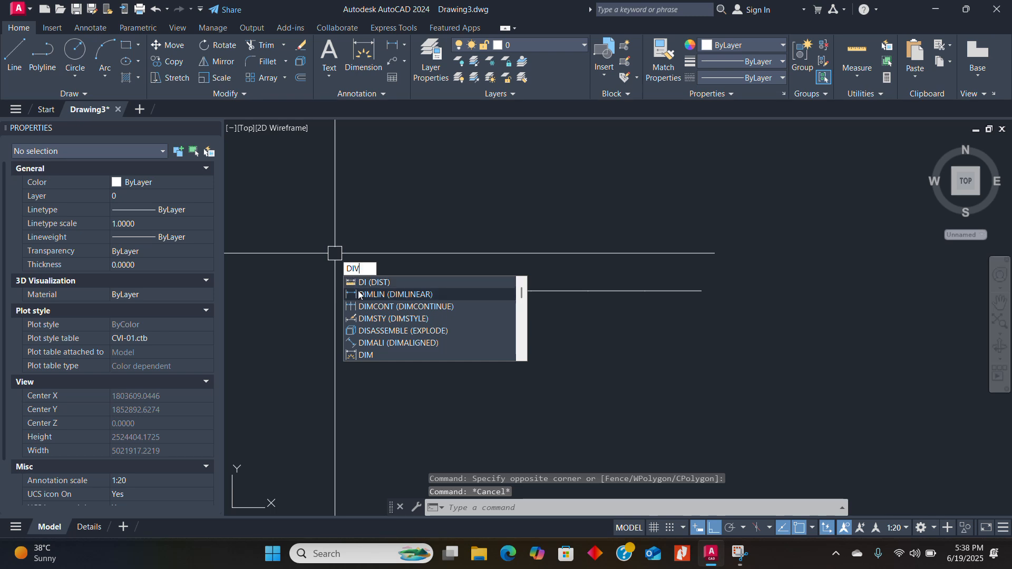
left_click(374, 282)
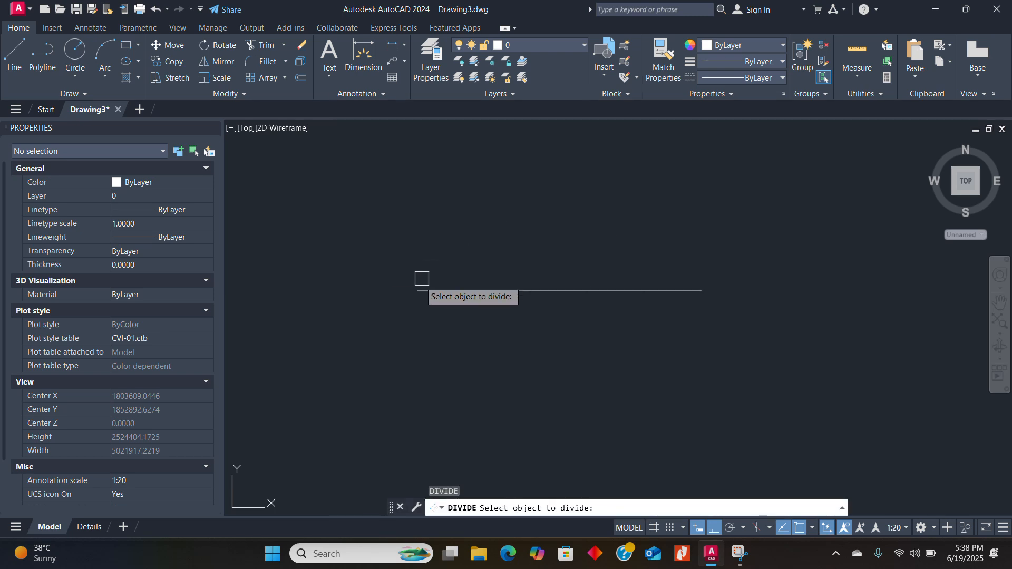
key("Escape")
Use the Measure command twice on the horizontal polyline, picking the segment length from its left end to its right end
left_click(86, 94)
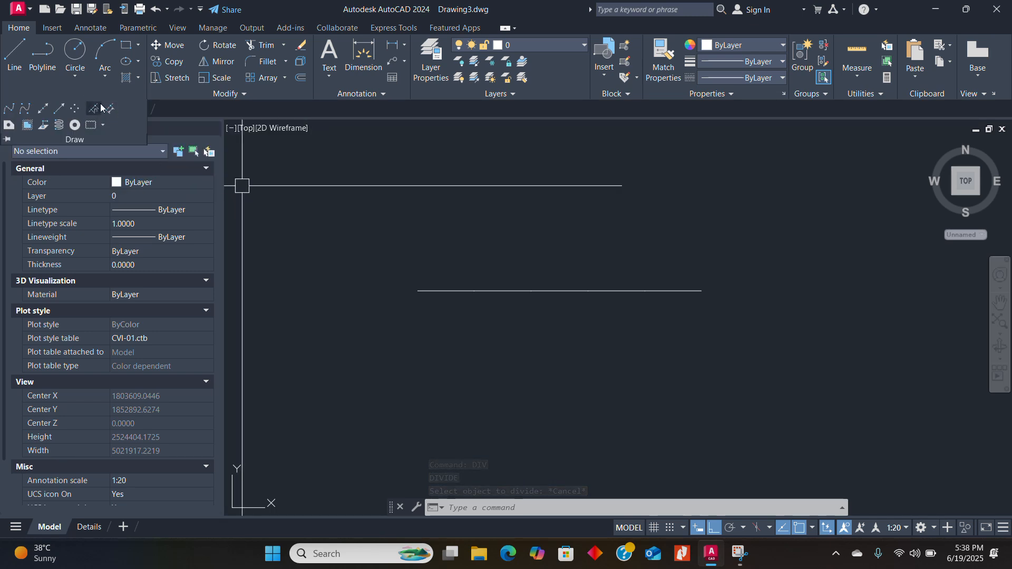
left_click(110, 112)
left_click(420, 291)
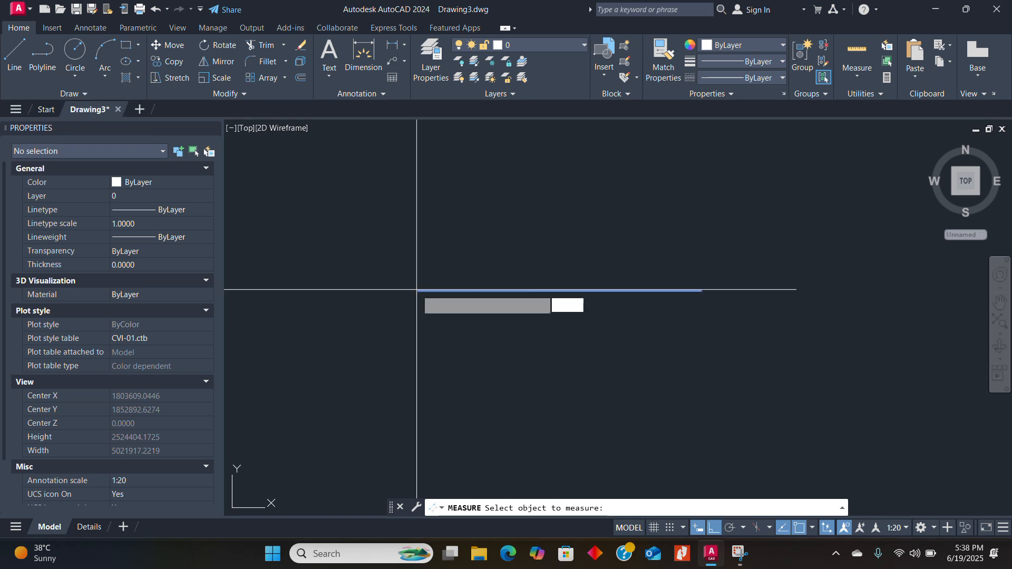
left_click(418, 291)
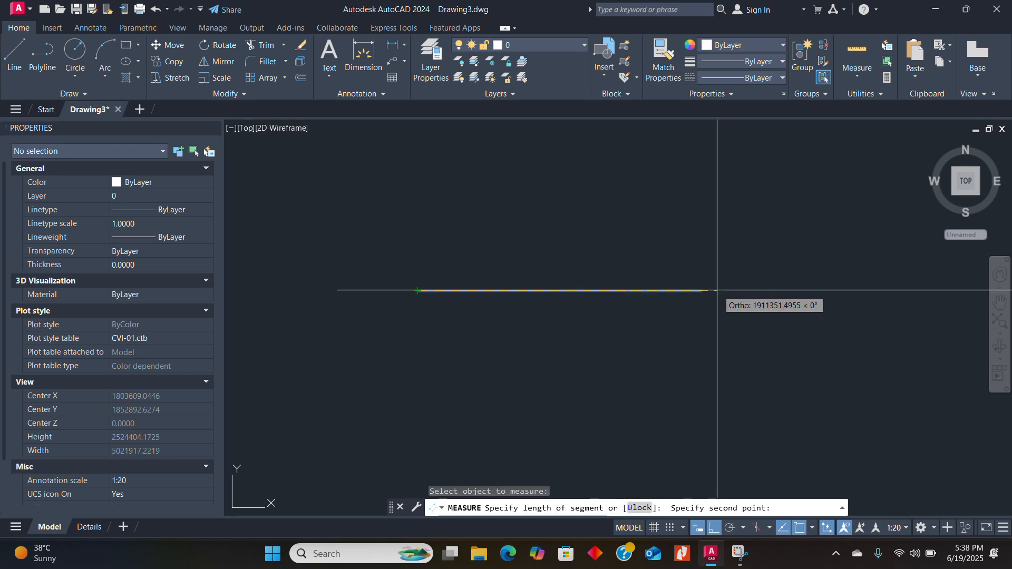
left_click(717, 290)
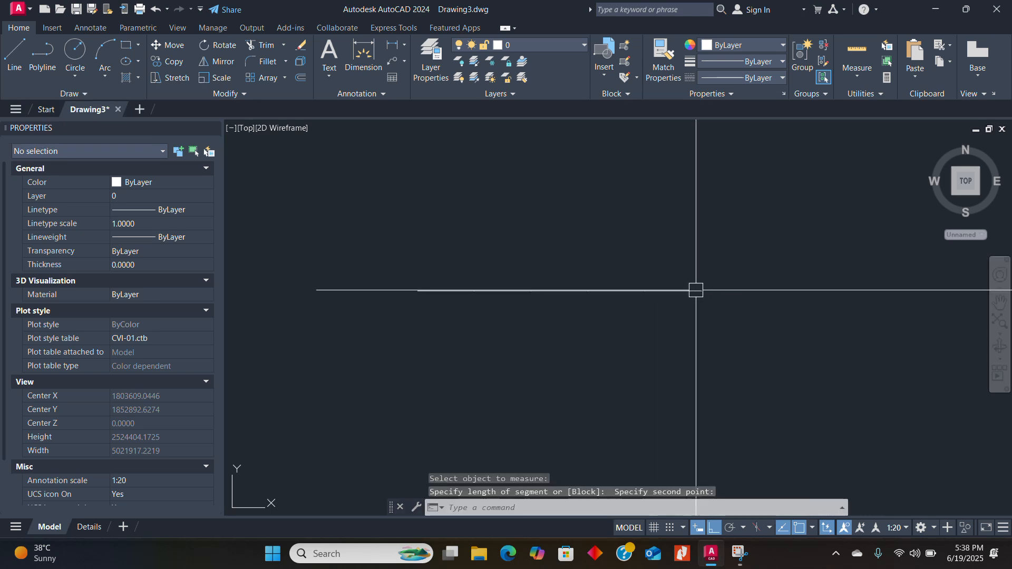
key("Return")
left_click(420, 290)
left_click(418, 290)
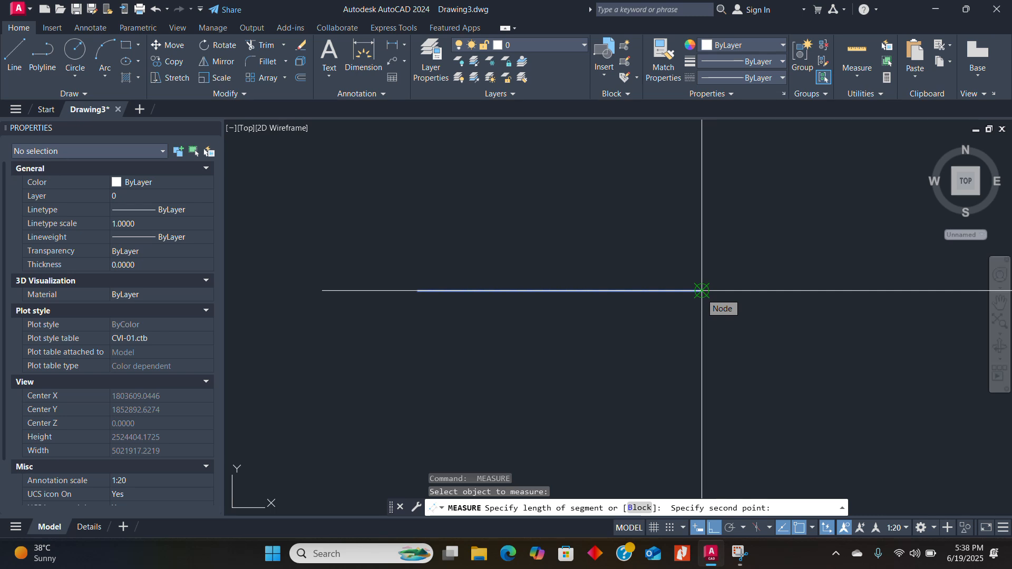
left_click(701, 291)
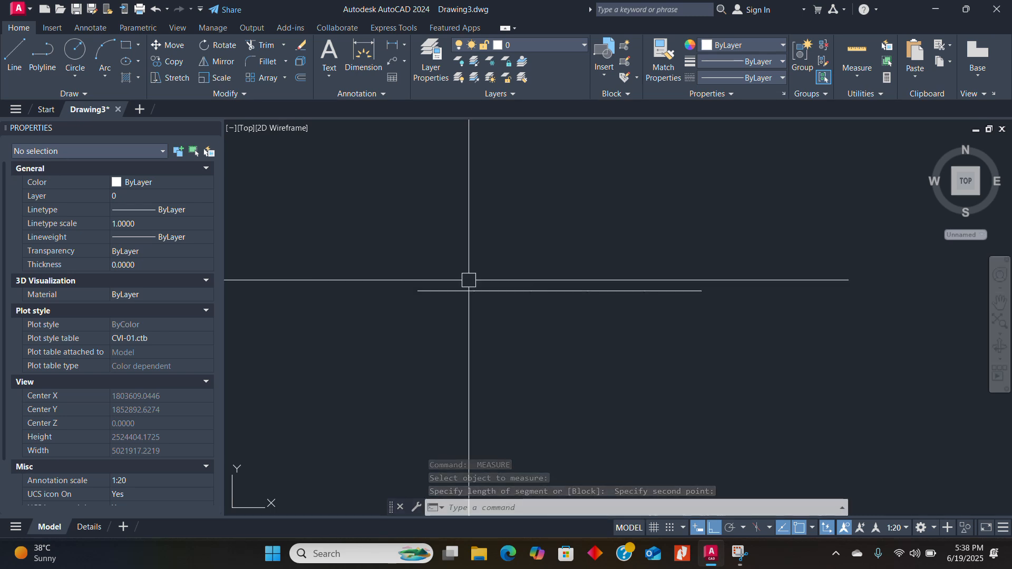
Dimension the horizontal polyline from end to end, placing the dimension line just above it
left_click(364, 48)
left_click(418, 290)
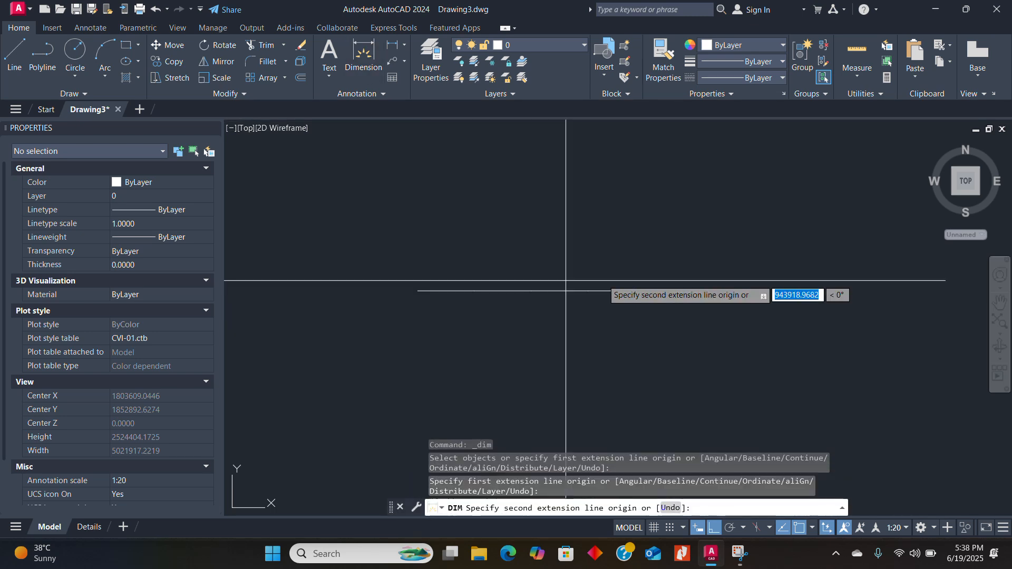
left_click(701, 291)
left_click(597, 264)
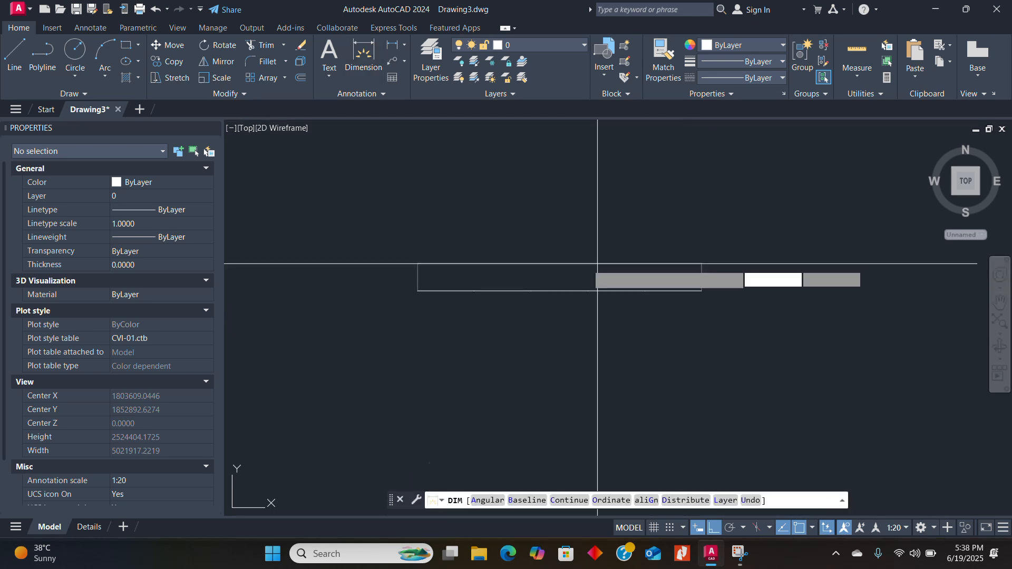
key("Escape")
Select the polyline's dimension, inspect its text up close, and erase it
scroll(549, 302, "up", 6)
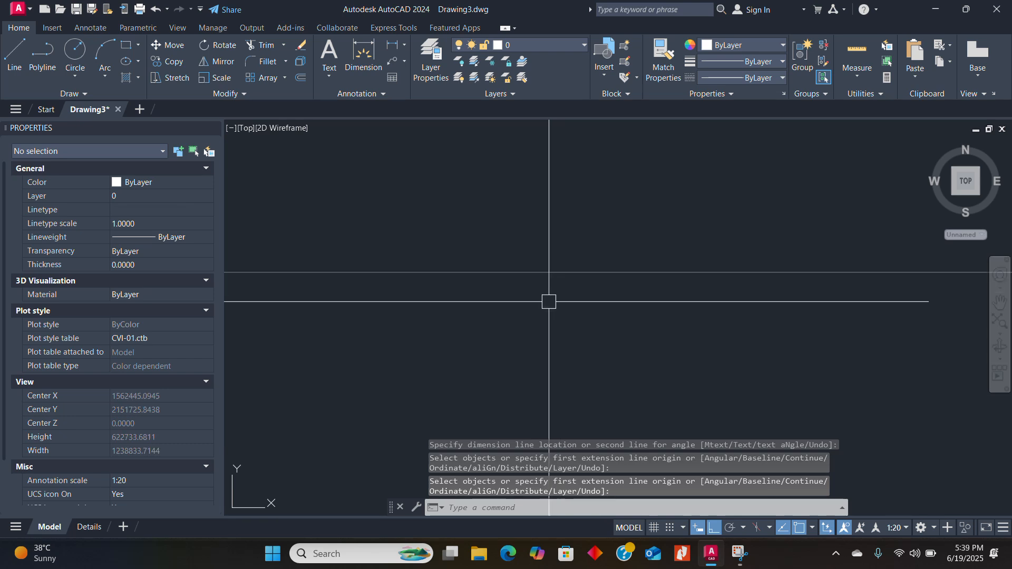
left_click(686, 225)
left_click(495, 344)
scroll(519, 276, "up", 3)
scroll(551, 271, "up", 5)
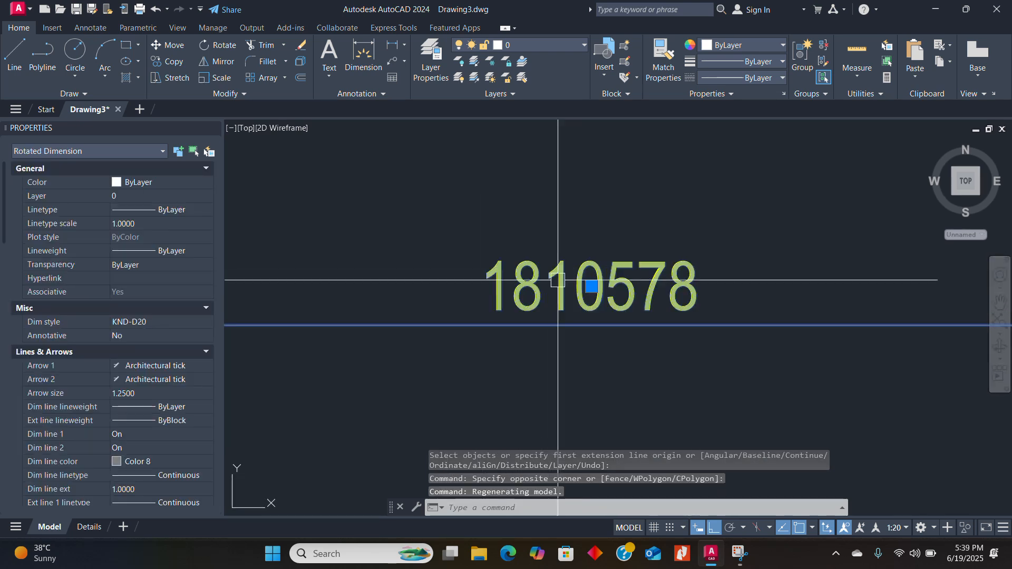
scroll(490, 303, "down", 8)
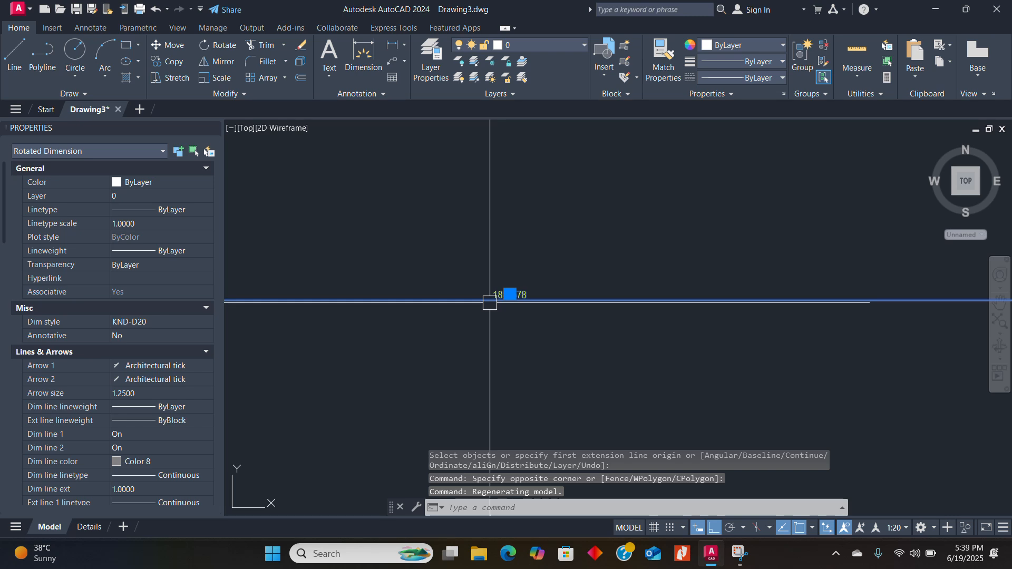
type("e")
key("Return")
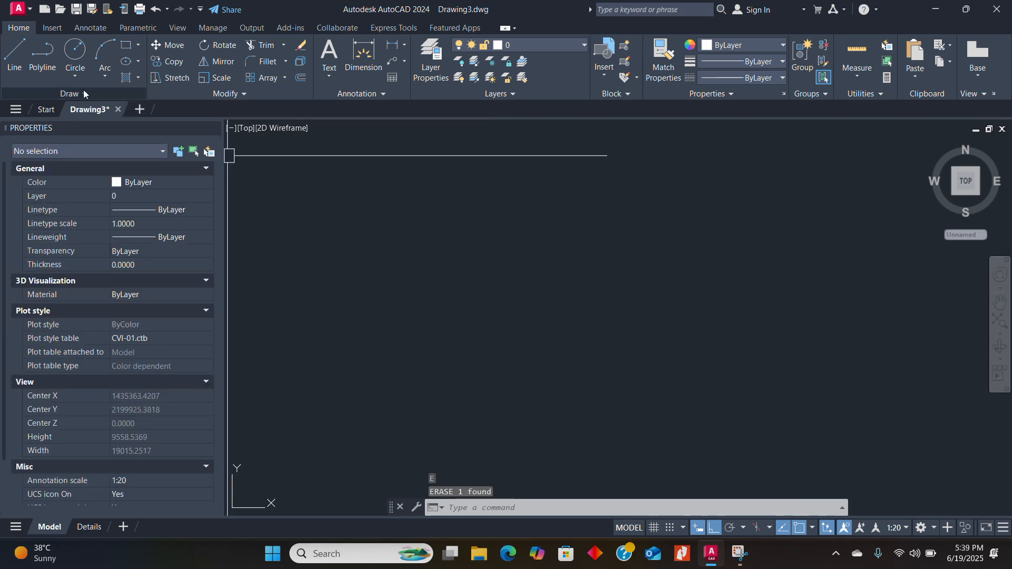
left_click(76, 94)
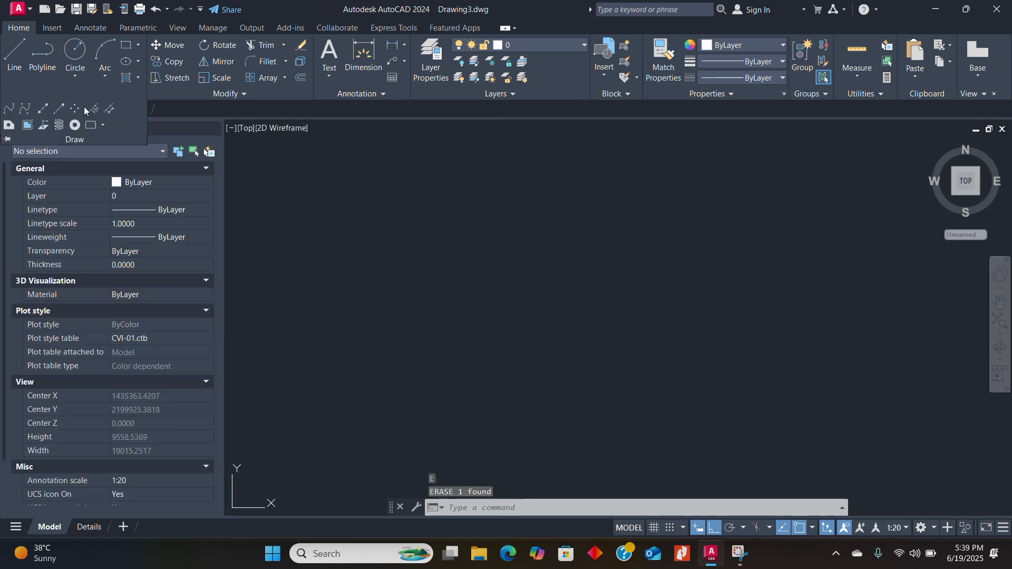
left_click(10, 127)
scroll(459, 306, "down", 2)
key("Escape")
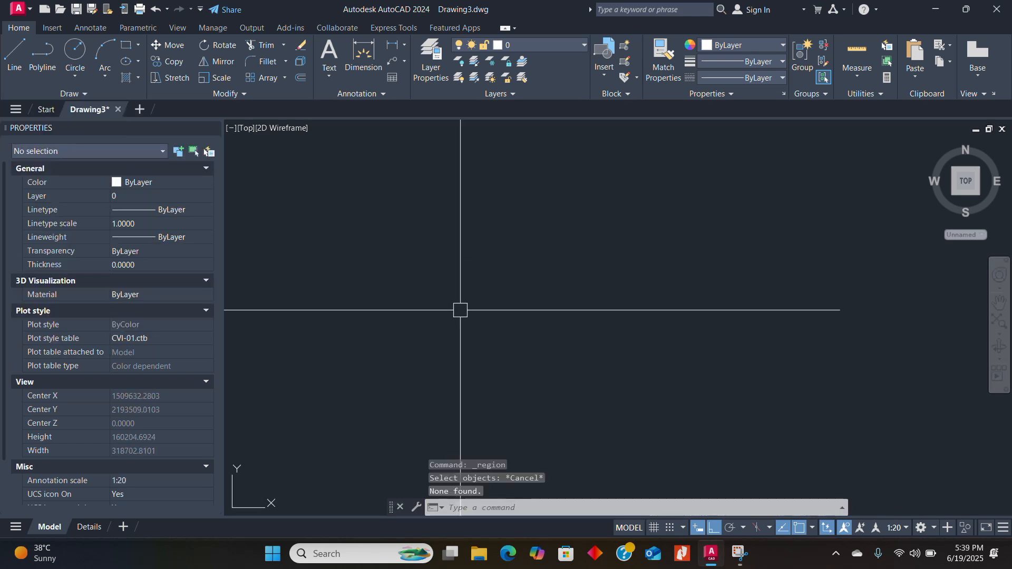
Draw a small upright rectangle in the empty area above the polyline
type("rec")
key("Return")
left_click(464, 343)
left_click(498, 279)
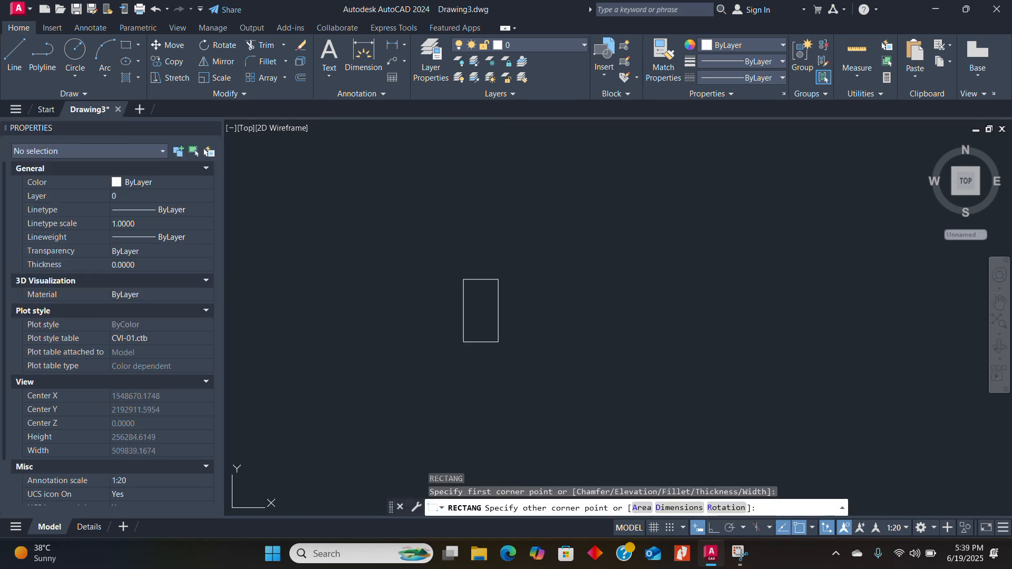
key("Return")
key("Escape")
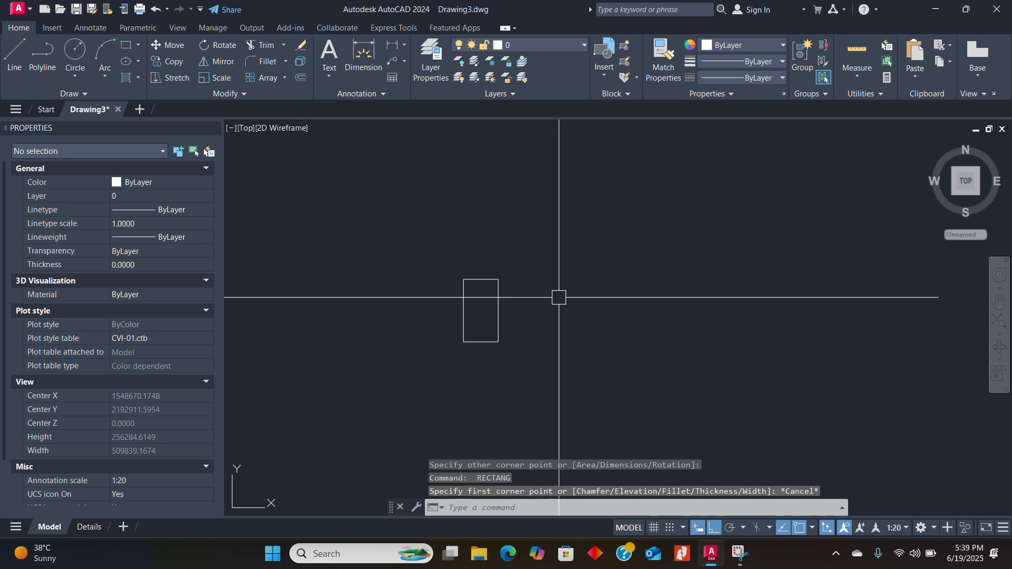
key("Return")
left_click(494, 312)
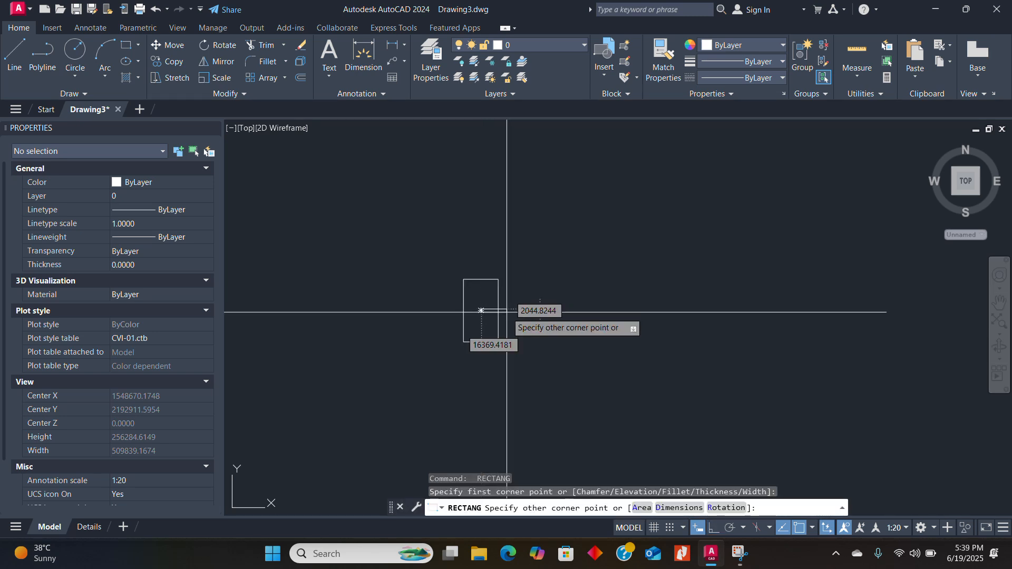
key("Escape")
Draw two overlapping circles, one centred near the middle of the rectangle and a slightly larger one crossing its upper right side
type("c")
key("Return")
left_click(485, 311)
left_click(506, 314)
key("Return")
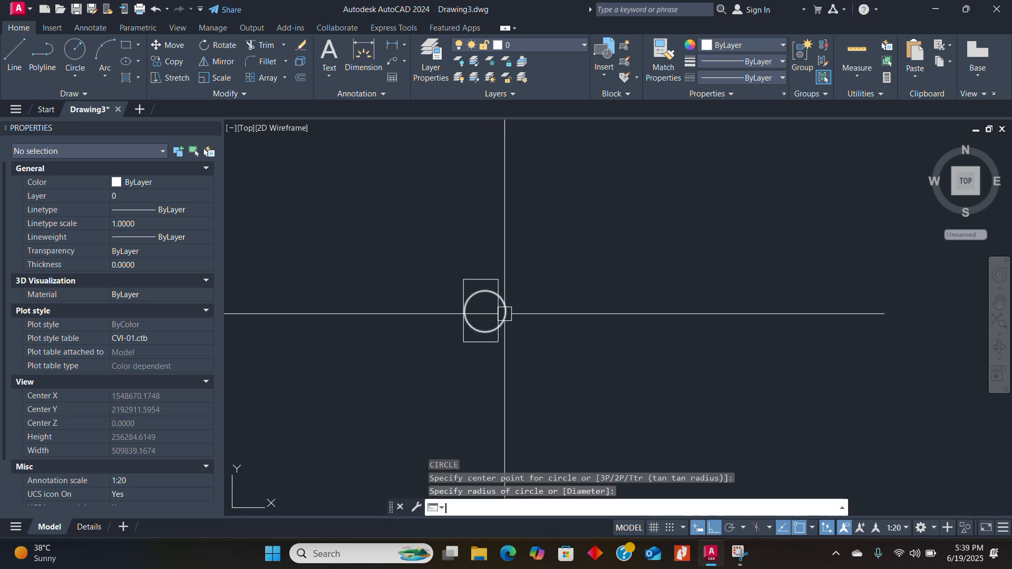
left_click(513, 298)
left_click(489, 297)
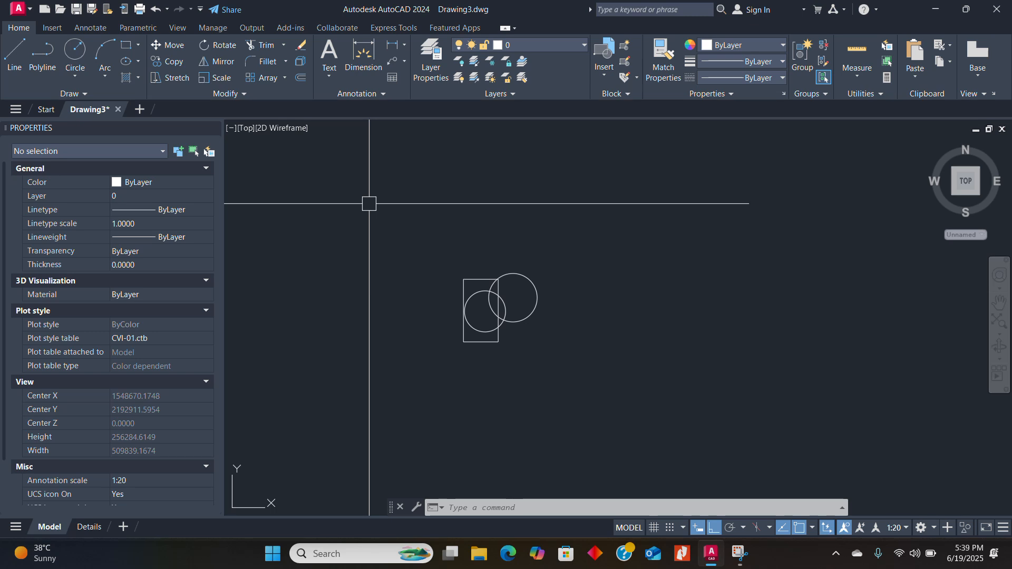
Convert the rectangle and both circles into regions with the Region command, and regenerate the drawing
left_click(65, 93)
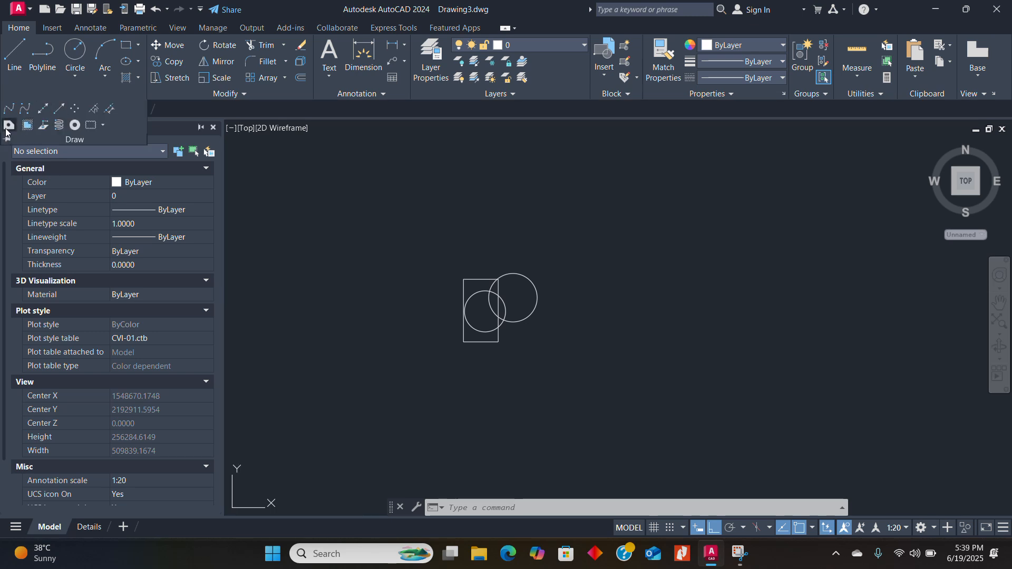
left_click(8, 127)
left_click(363, 166)
left_click(601, 409)
key("Return")
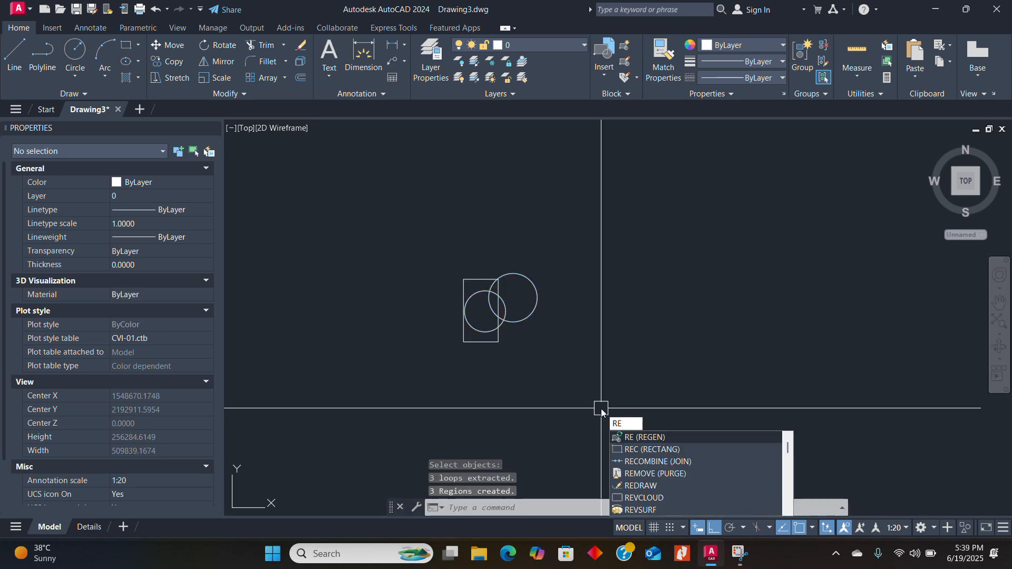
key("Return")
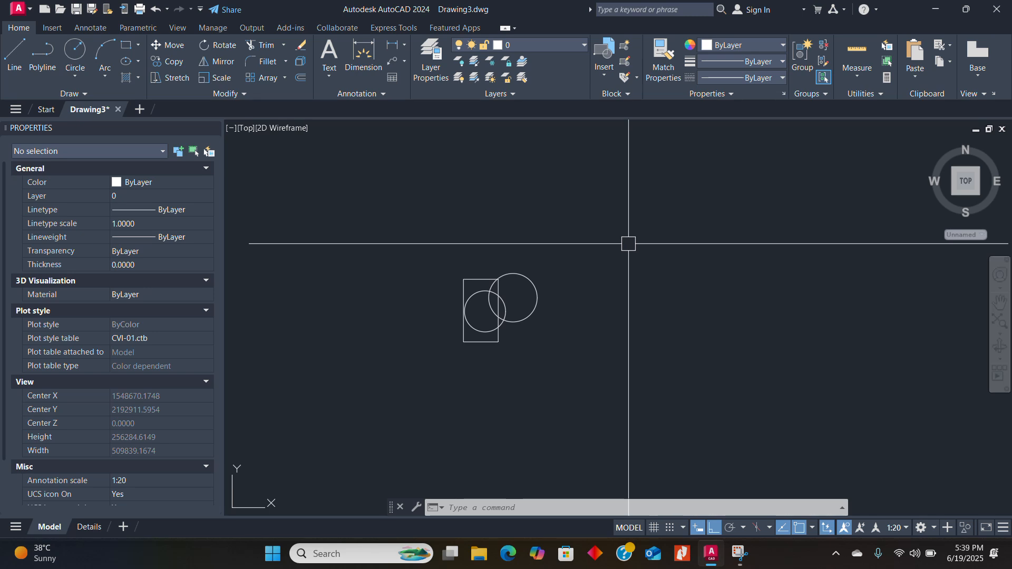
Draw two larger, partly overlapping rectangles to the right of the regions, the second one up and left of the first
left_click(81, 96)
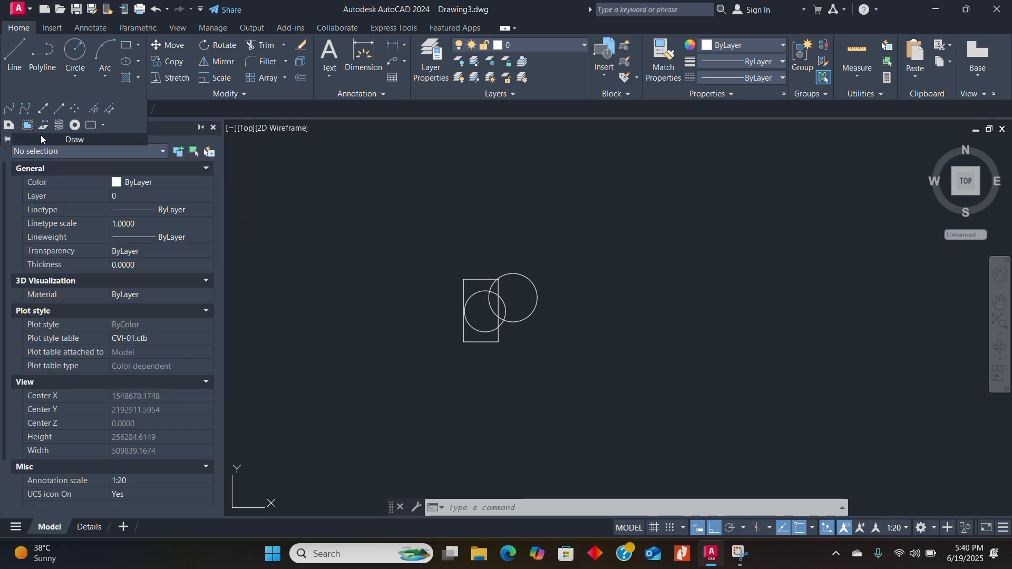
scroll(440, 297, "down", 2)
type("REC")
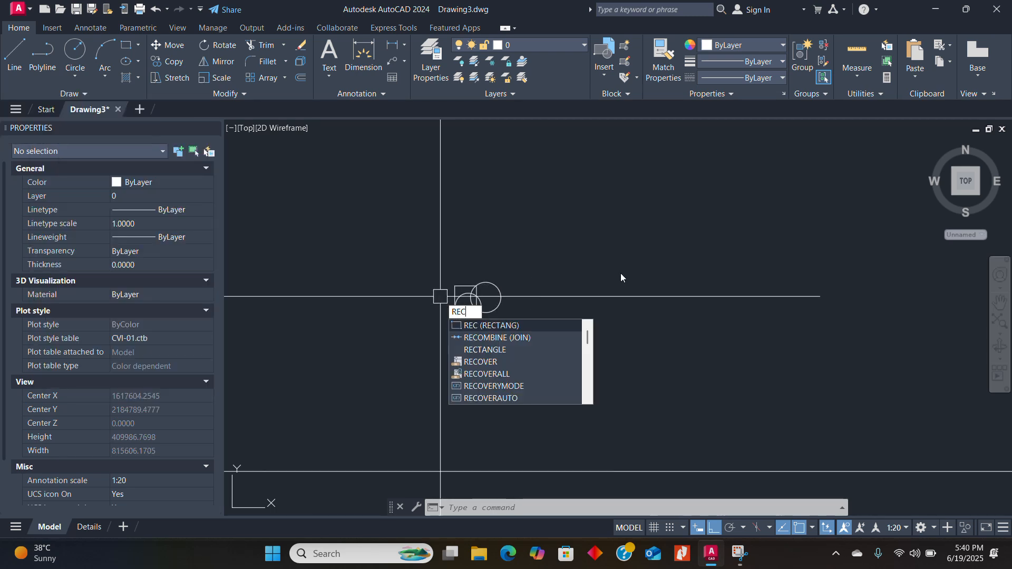
key("Return")
left_click(617, 255)
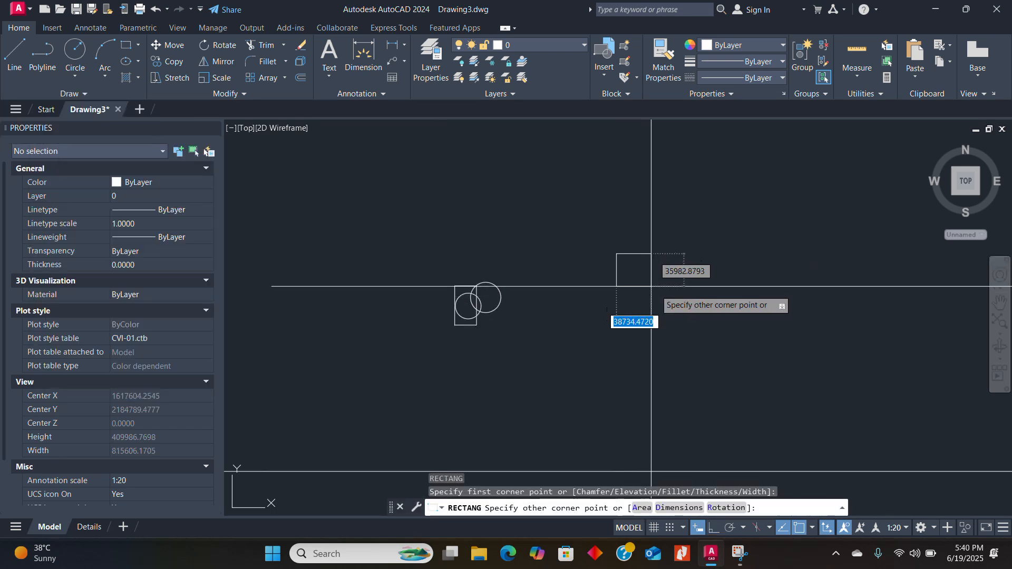
left_click(750, 297)
key("Return")
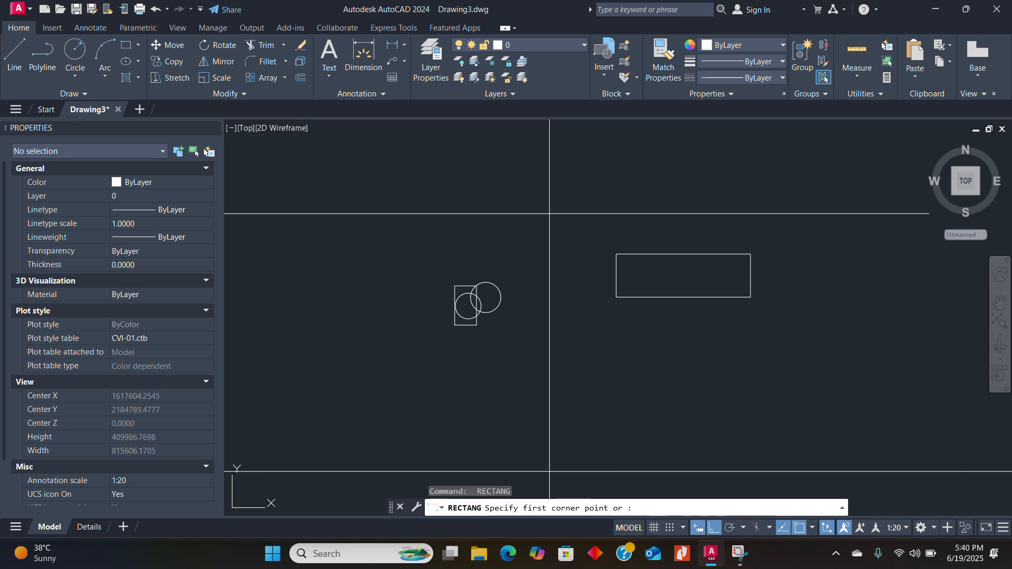
left_click(549, 213)
left_click(652, 275)
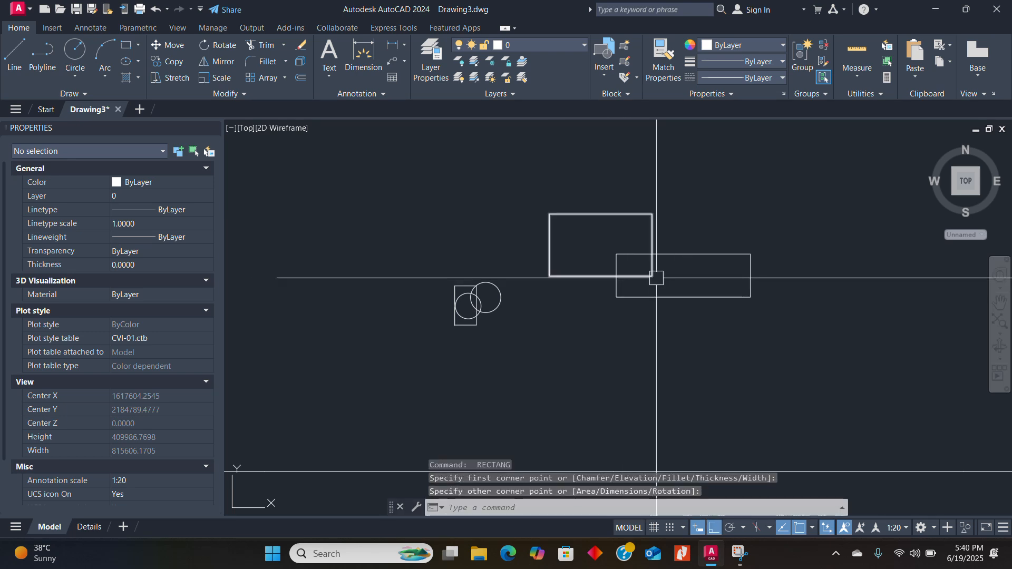
Hatch the two overlapping rectangles separately with the ANGLE pattern at scale 1, selecting each rectangle as the boundary
type("h")
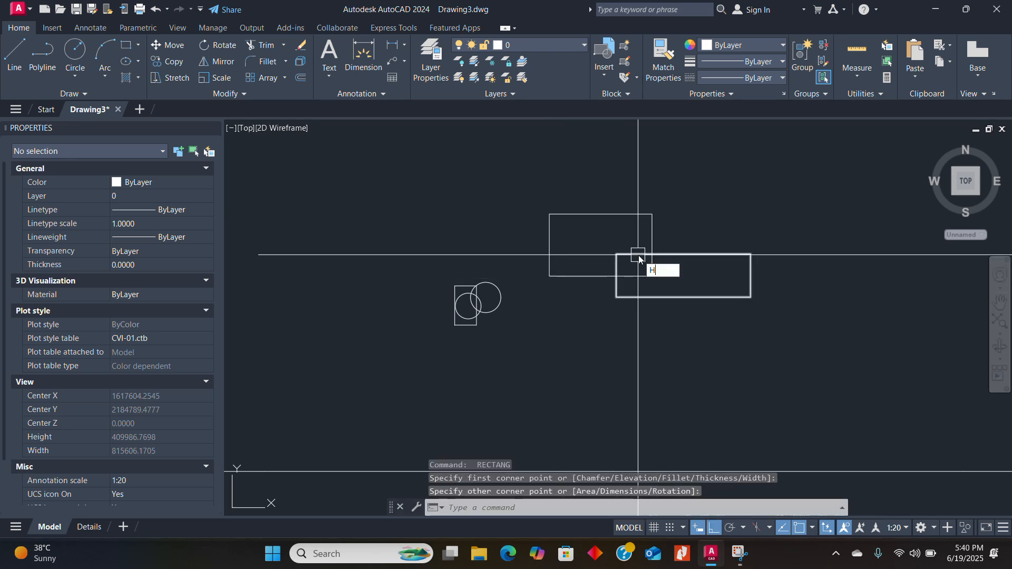
key("Return")
left_click(652, 237)
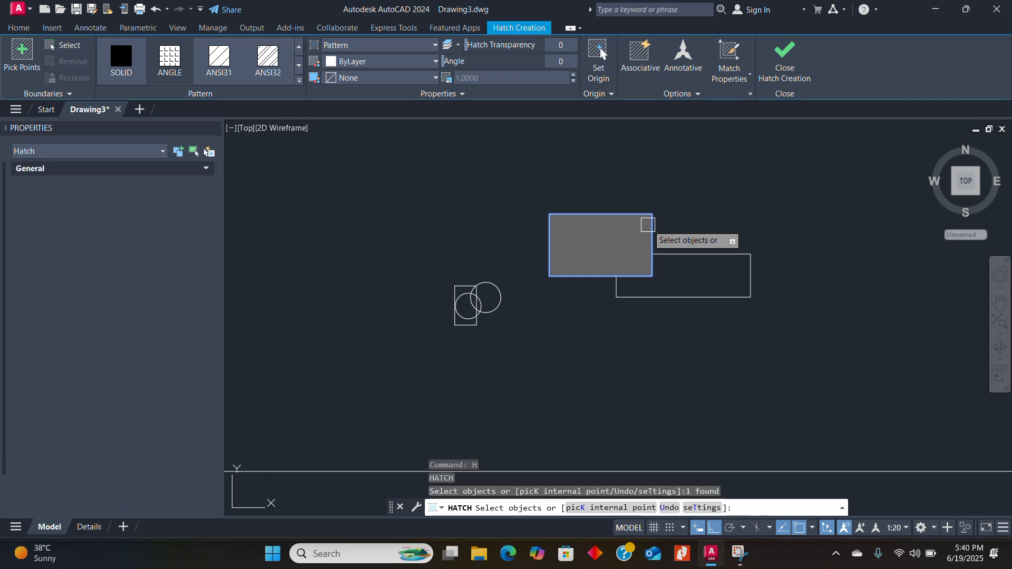
key("Return")
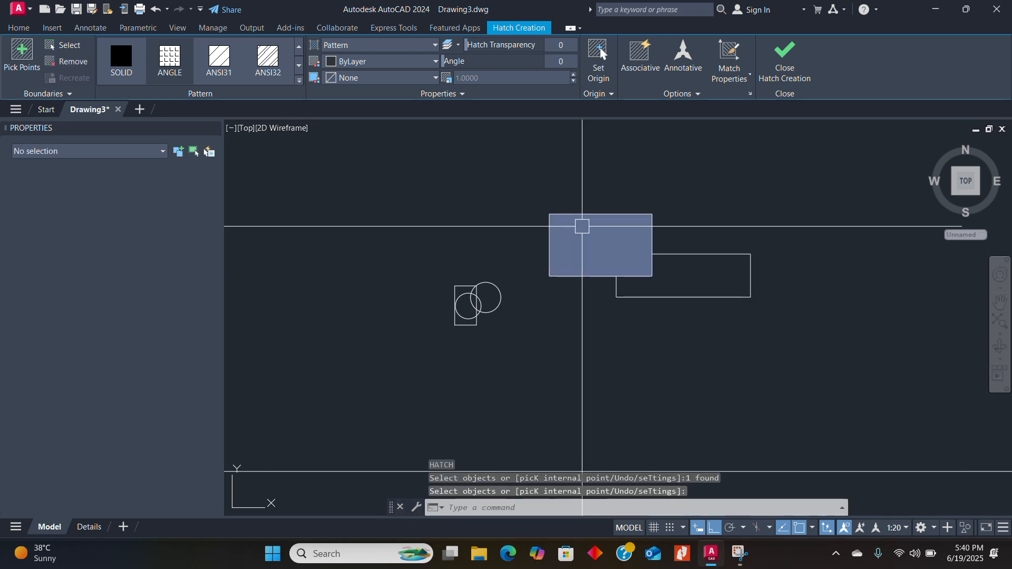
key("Return")
left_click(693, 268)
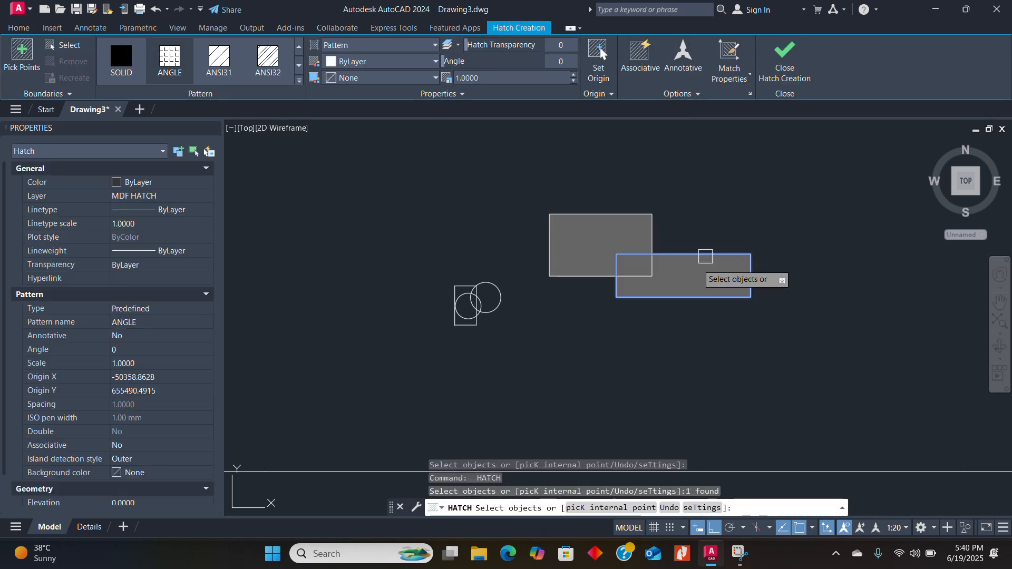
key("Return")
Change the lower right rectangle's hatch to the ANSI31 pattern with a scale of 5000
left_click(693, 269)
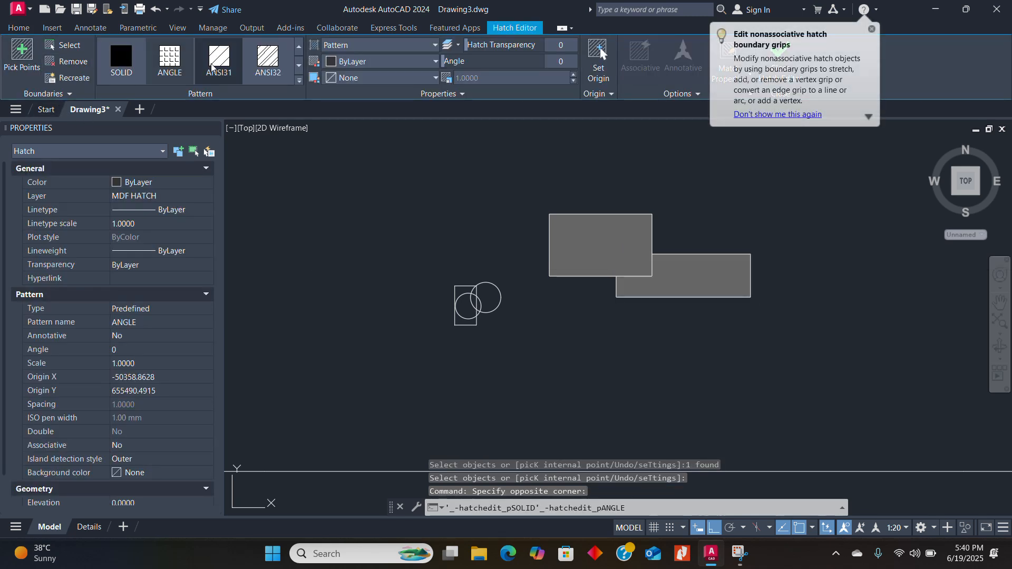
left_click(217, 70)
left_click(478, 77)
type("5000")
key("Return")
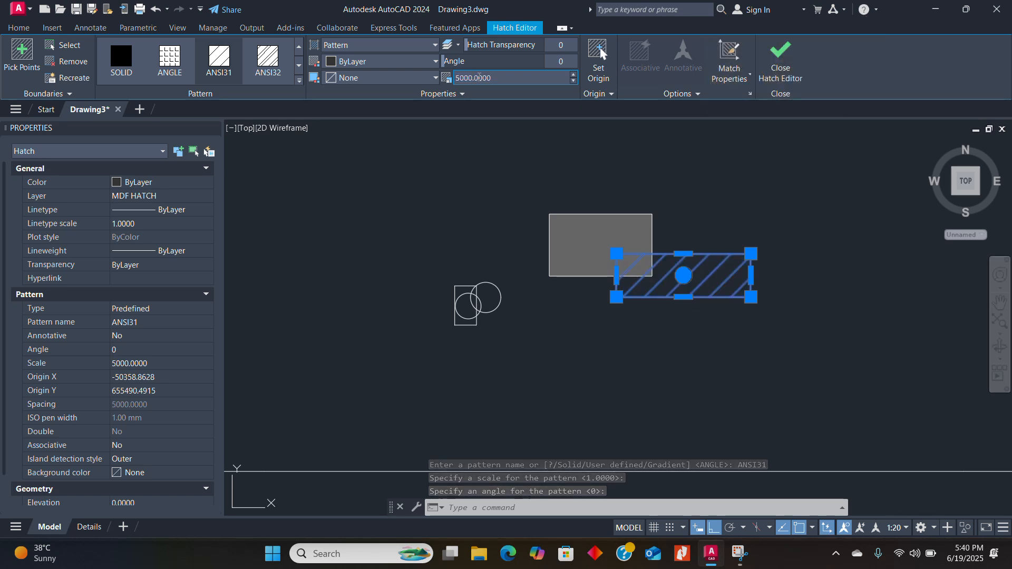
key("Escape")
key("Escape")
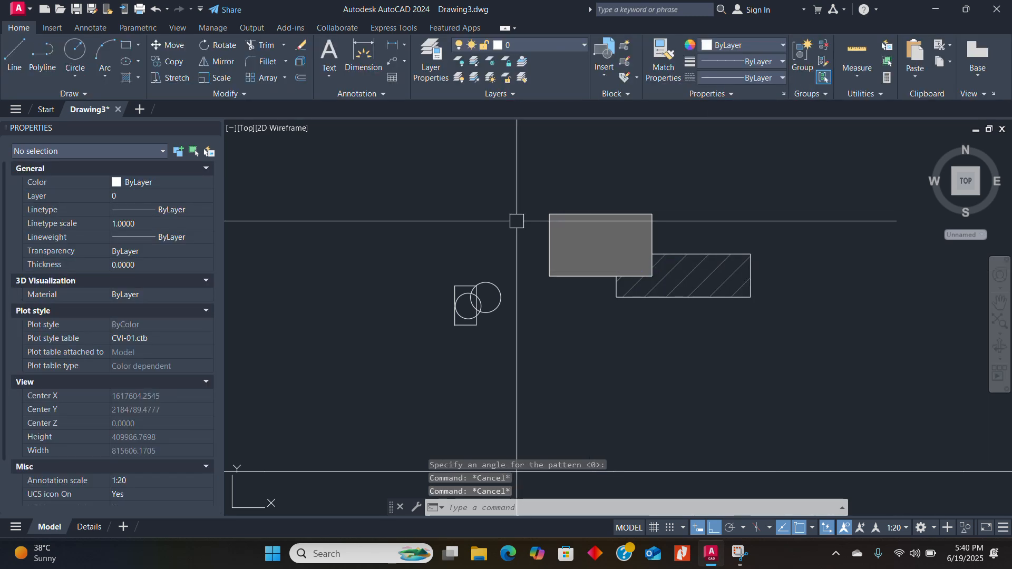
Create a wipeout covering the lower right hatched rectangle, tracing its four corners with the Wipeout command
left_click(70, 94)
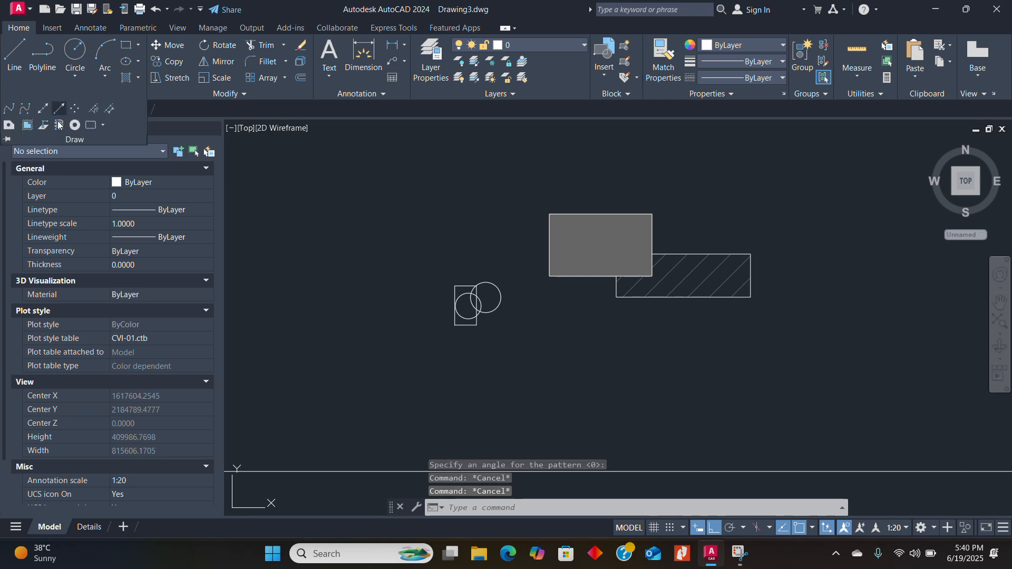
left_click(27, 125)
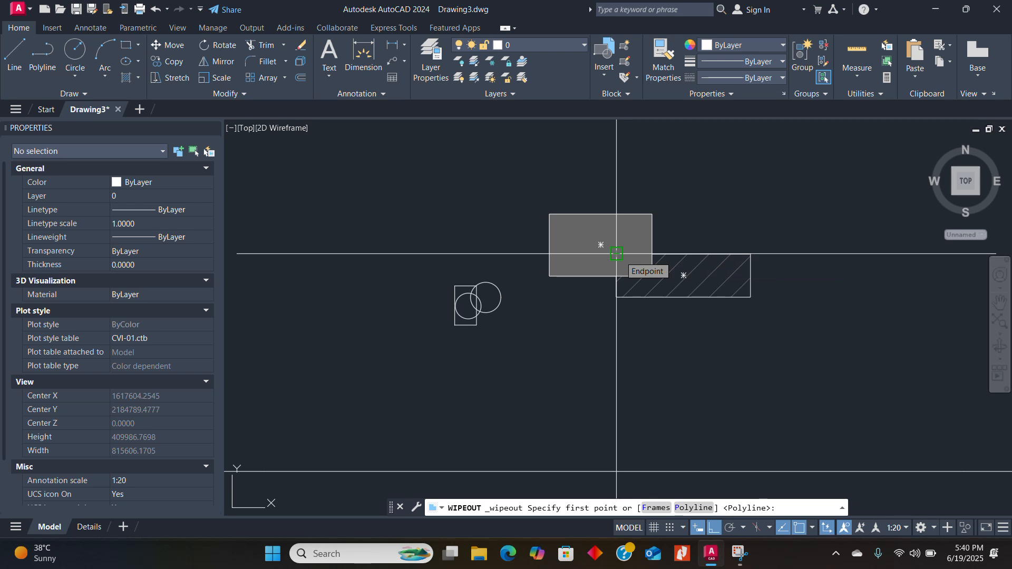
left_click(617, 297)
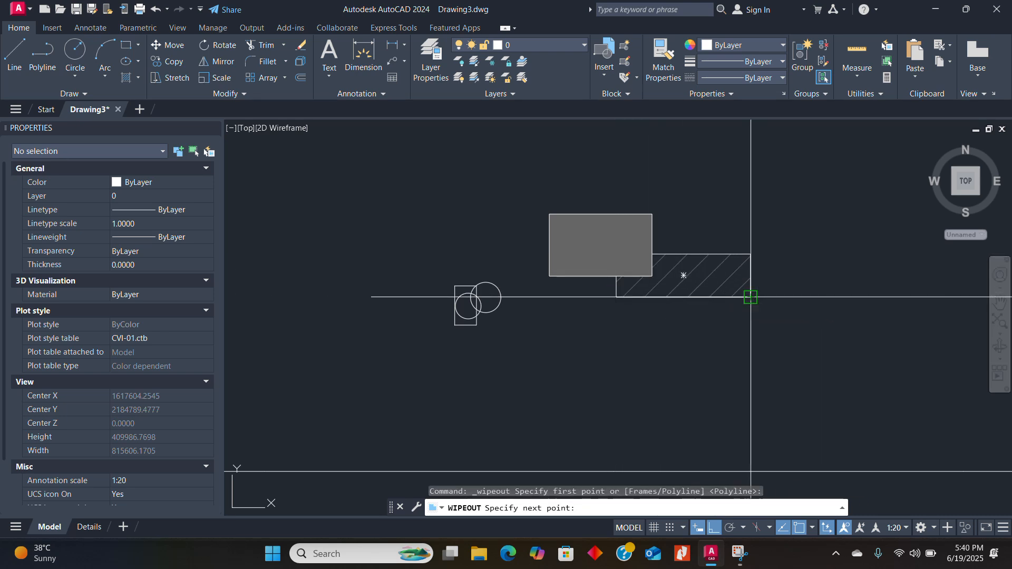
left_click(751, 297)
left_click(751, 254)
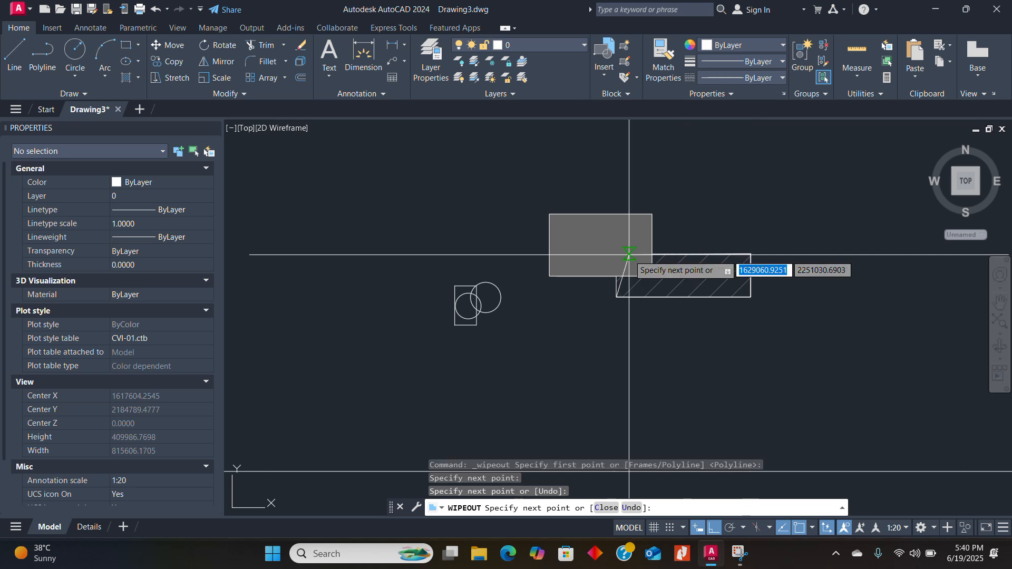
left_click(617, 254)
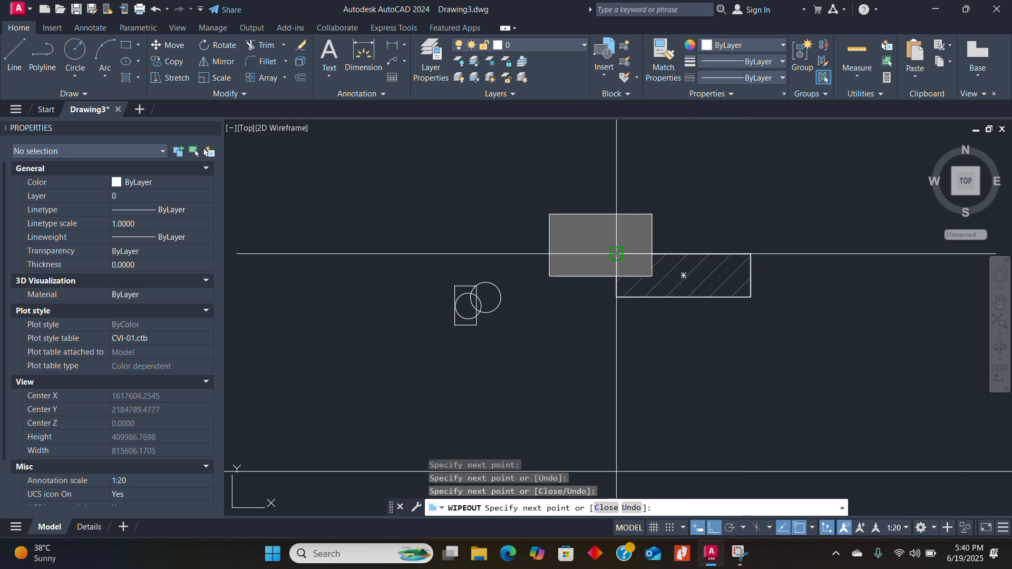
key("Return")
Send the wipeout over the lower right rectangle to the back of the draw order
left_click(619, 254)
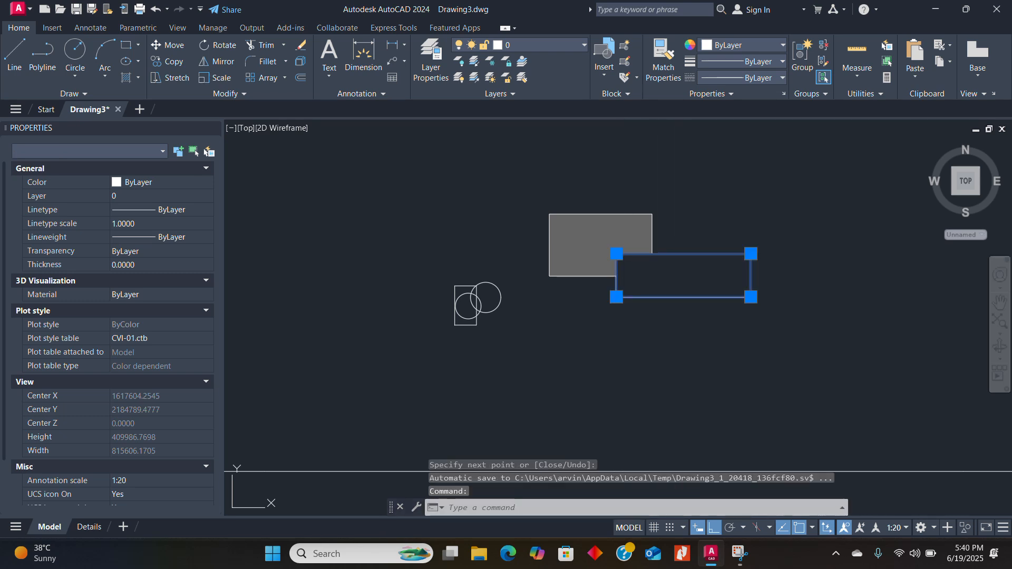
right_click(686, 206)
mouse_move(739, 350)
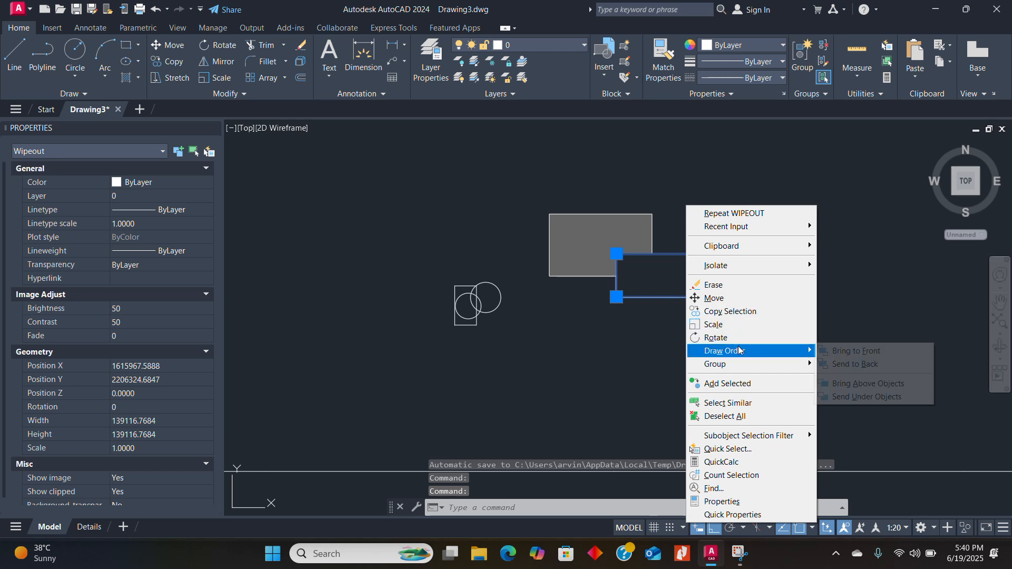
left_click(837, 365)
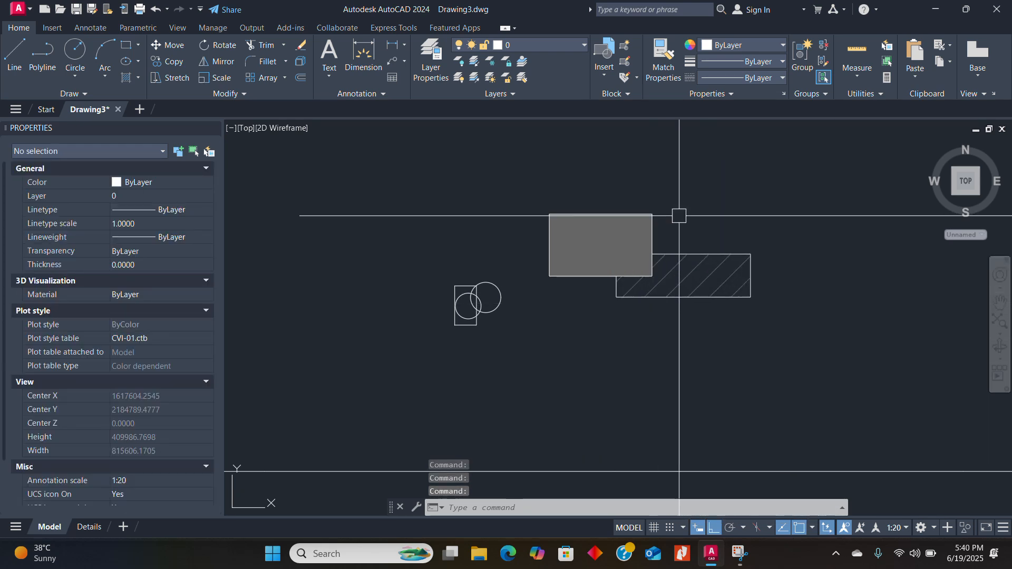
Bring the lower right rectangle together with its hatch and wipeout to the front of the draw order
left_click(713, 219)
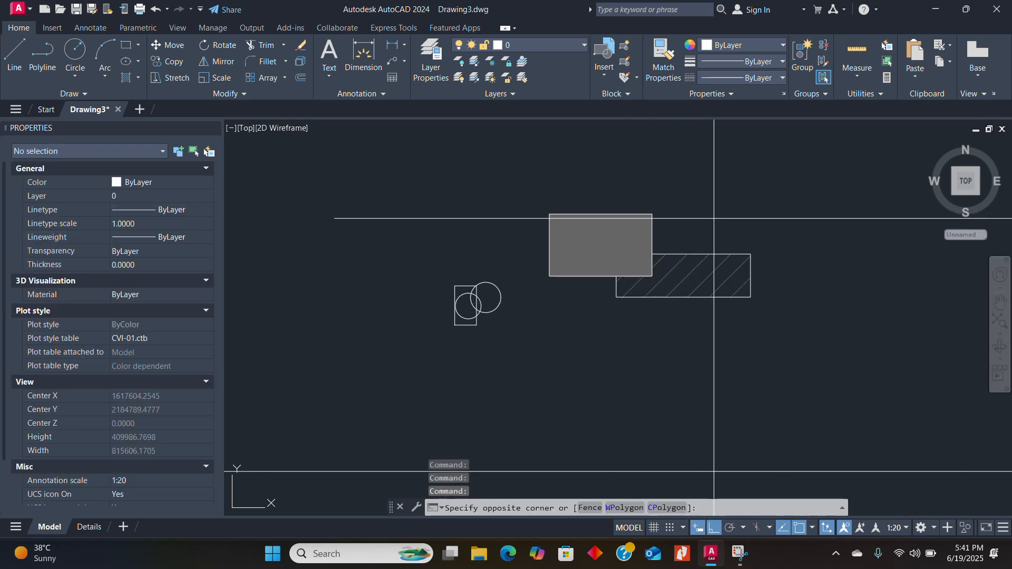
left_click(690, 332)
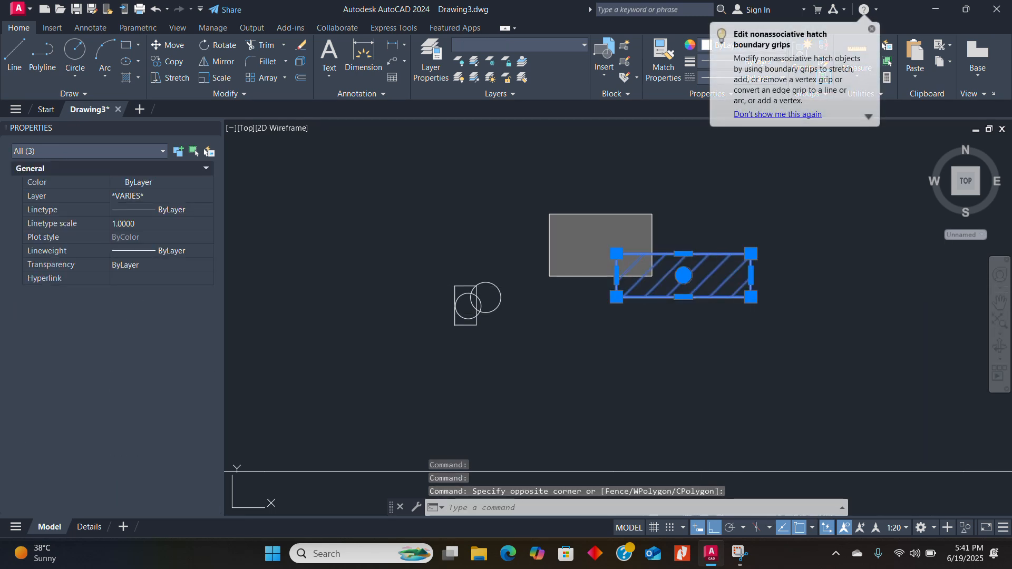
right_click(723, 18)
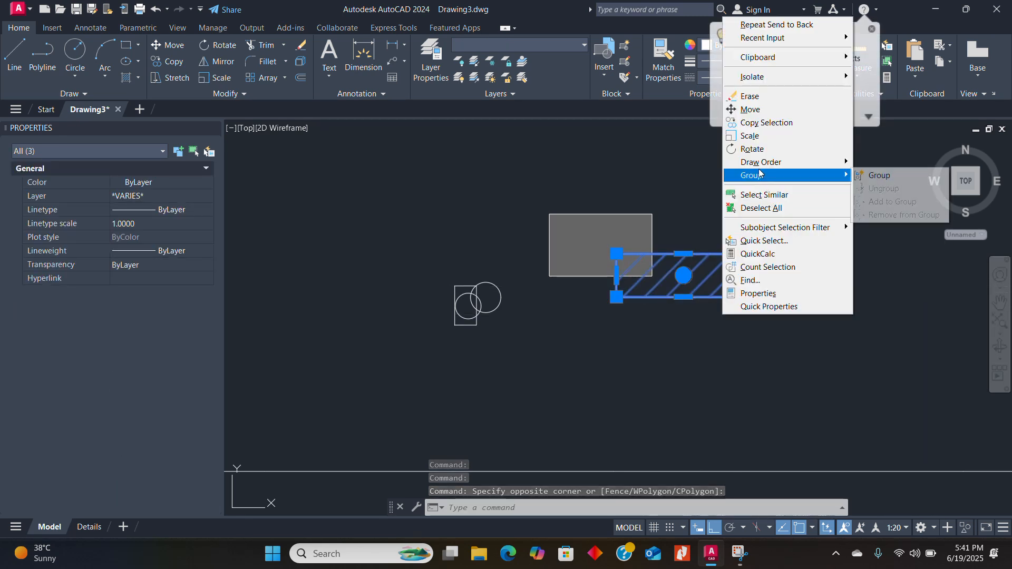
mouse_move(764, 162)
left_click(862, 162)
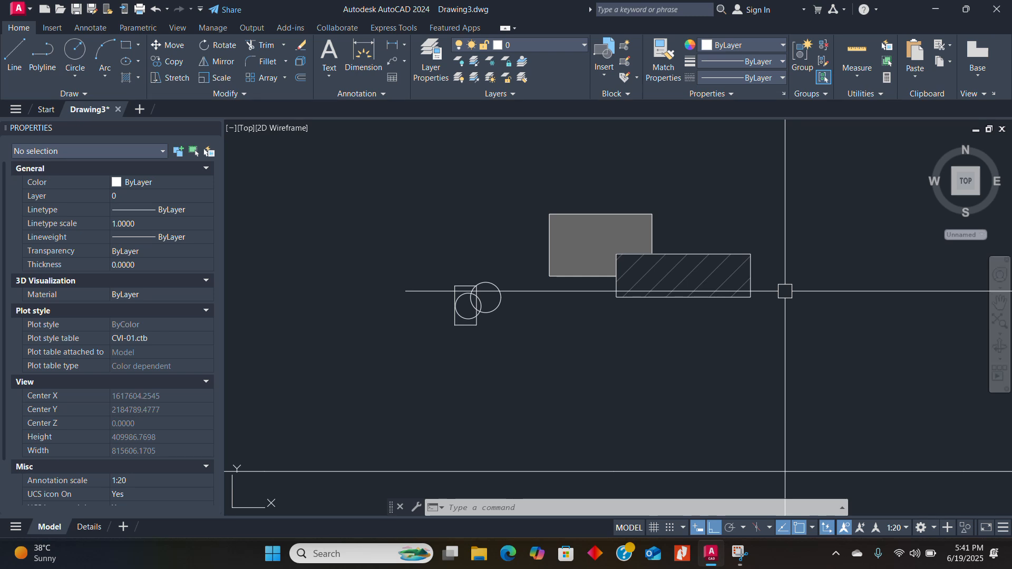
type("W")
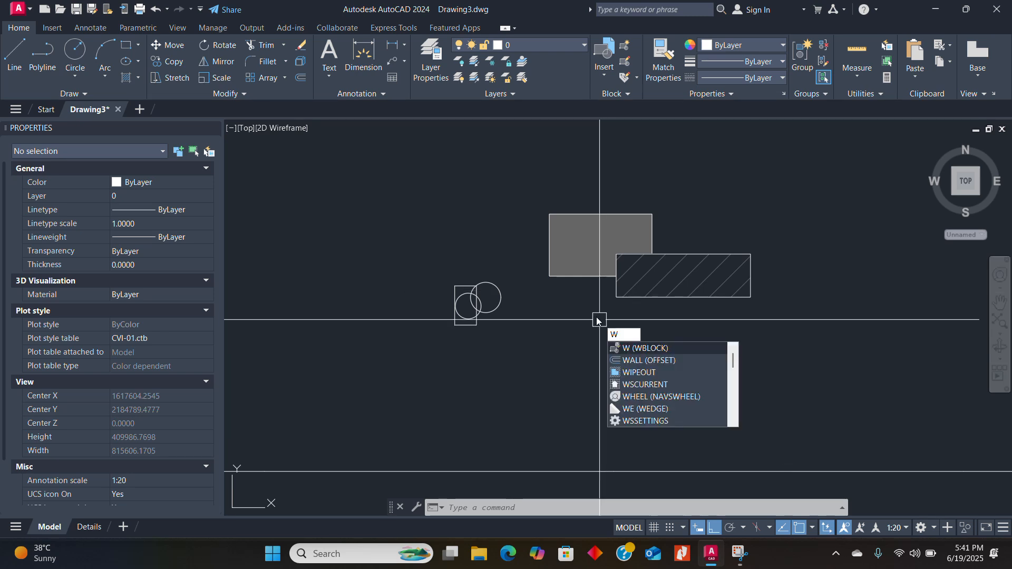
type("I")
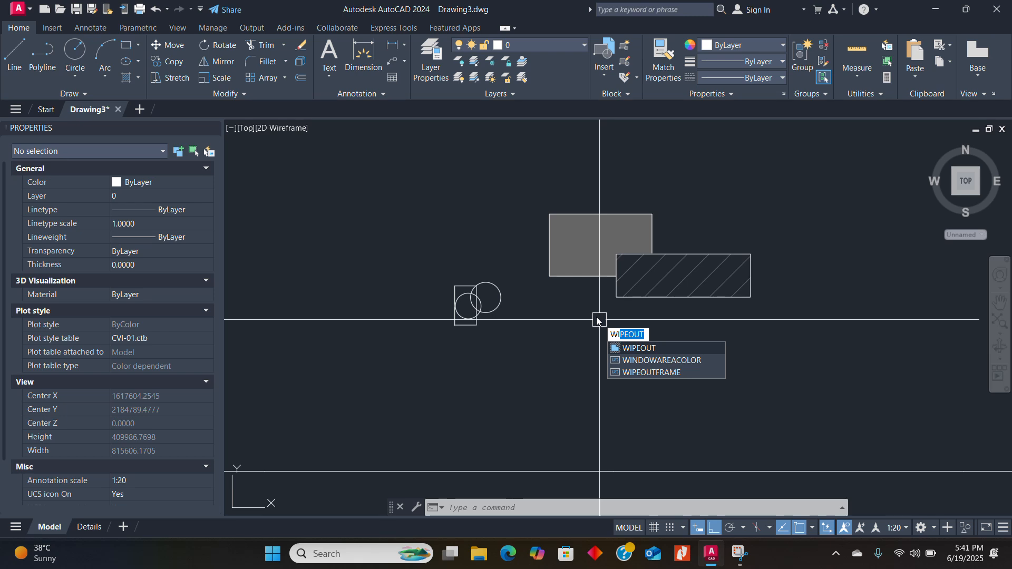
key("Escape")
Draw an open stepped 3D polyline with five orthogonal segments above and left of the circle regions, and check its object type
left_click(73, 94)
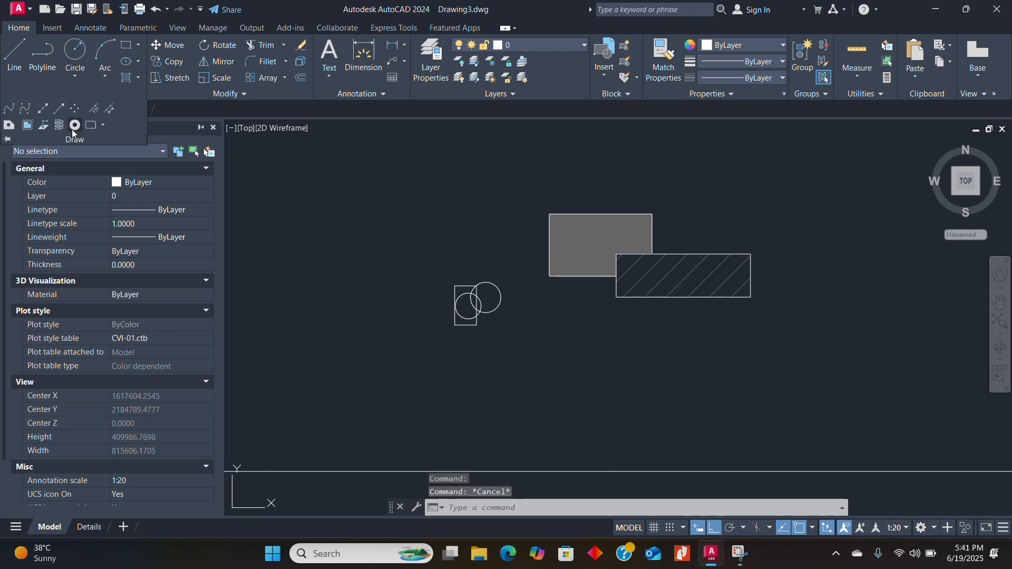
left_click(44, 127)
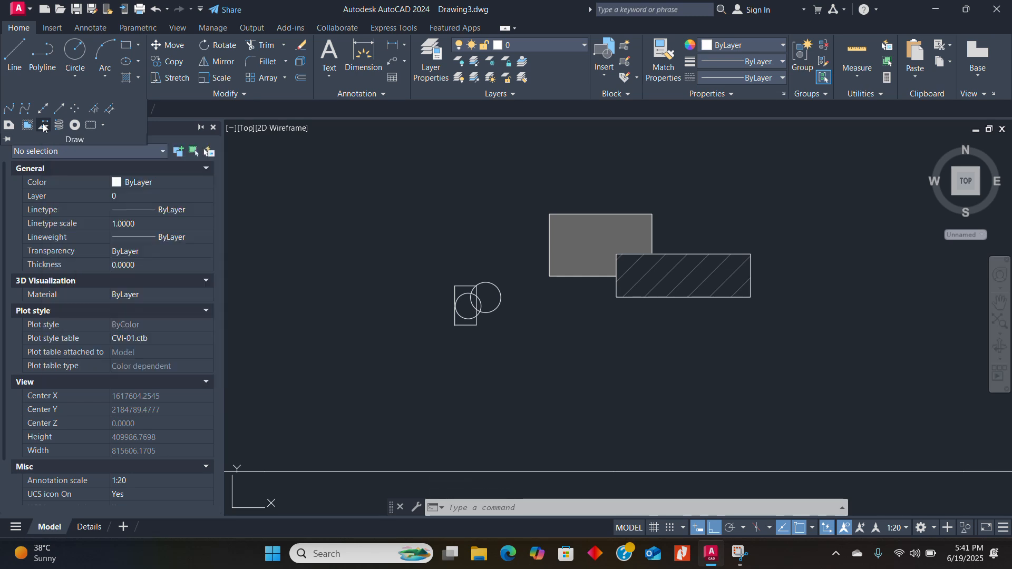
left_click(350, 181)
left_click(416, 184)
left_click(416, 217)
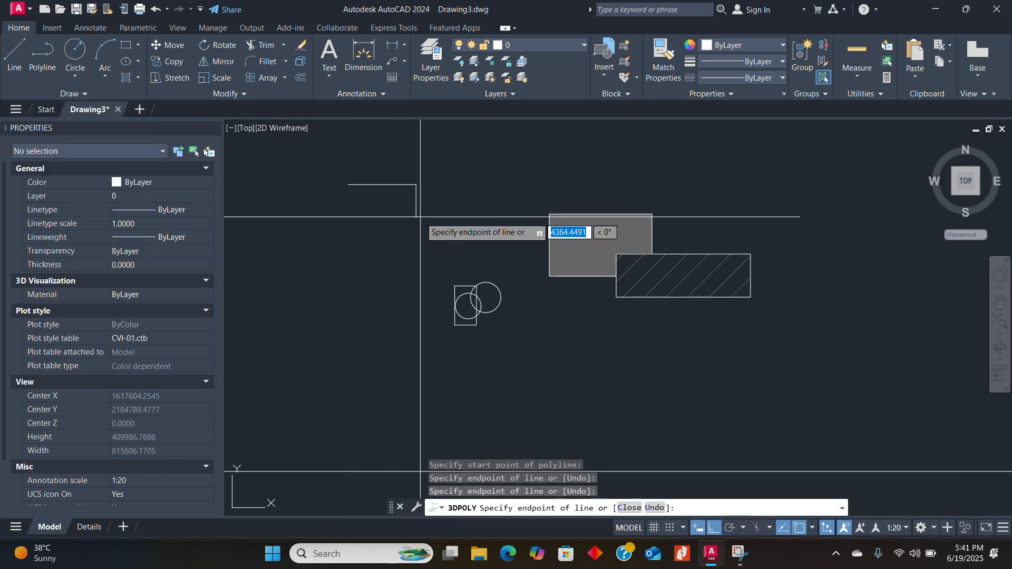
left_click(387, 217)
left_click(387, 253)
left_click(357, 254)
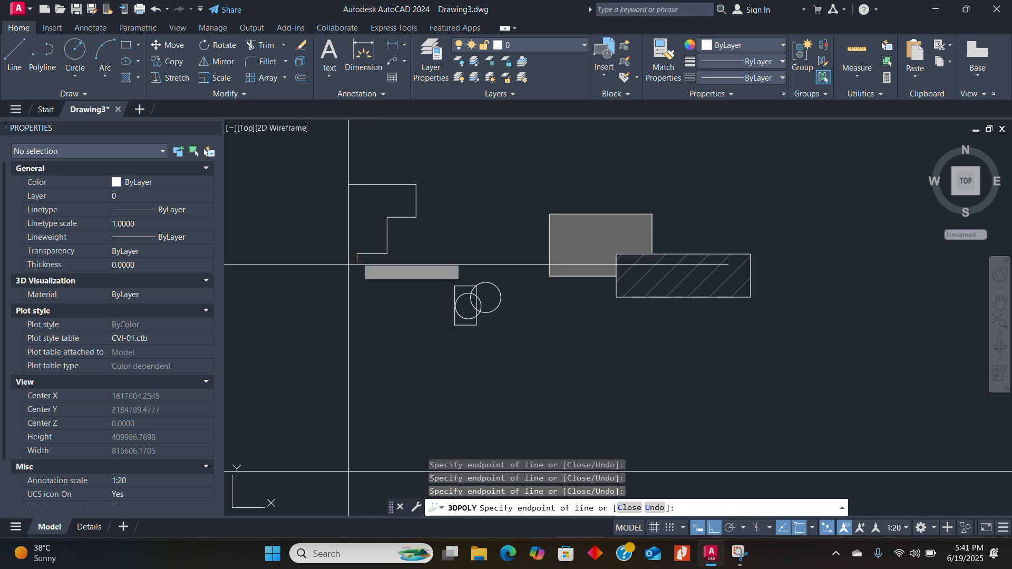
key("Escape")
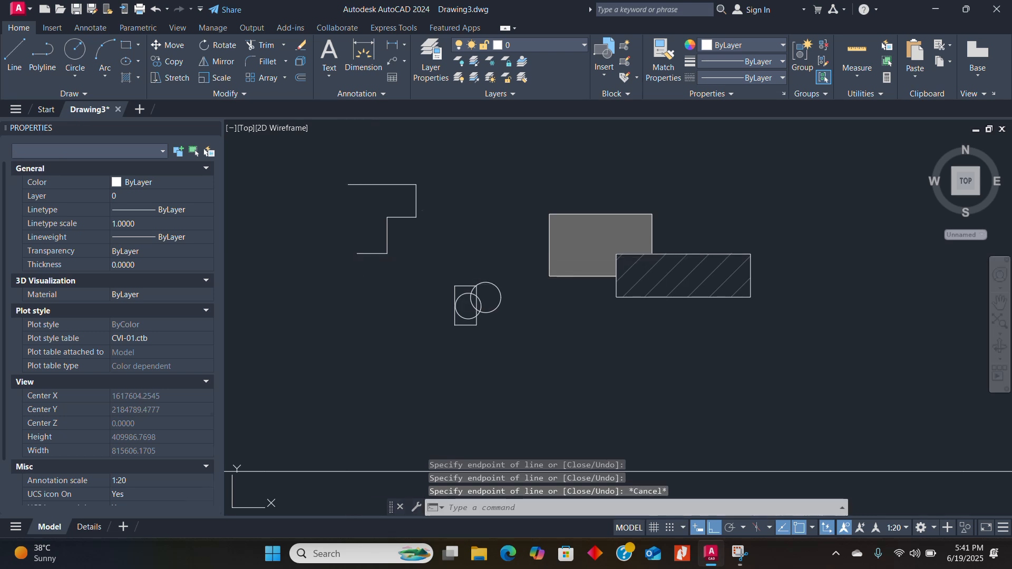
left_click(362, 184)
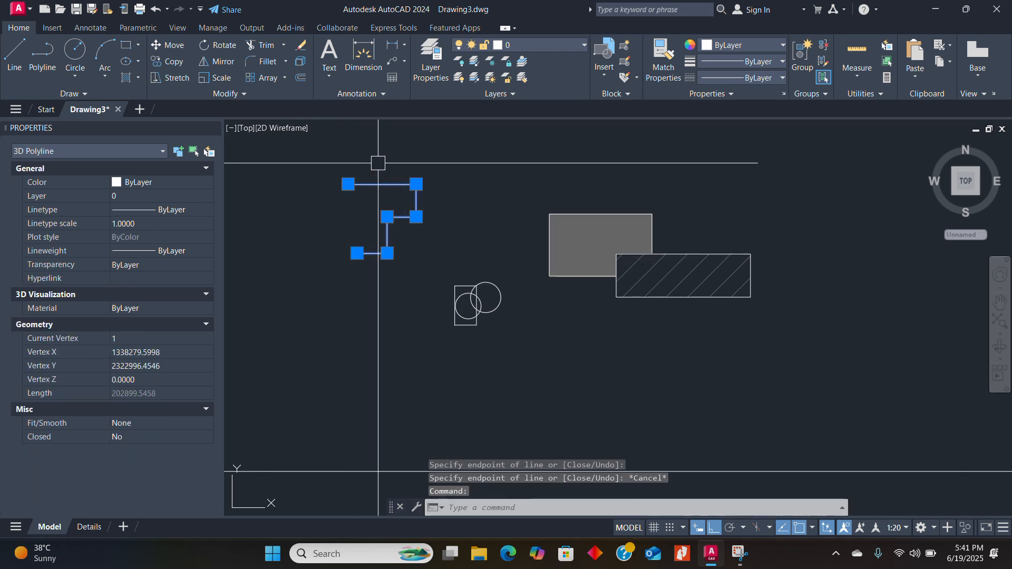
key("Escape")
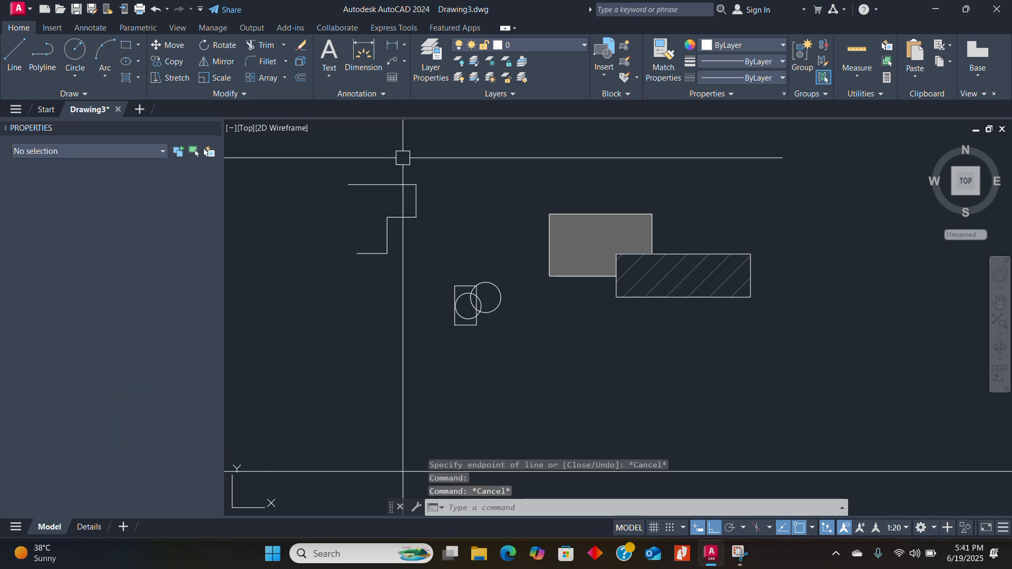
Draw a helix below and left of the circle regions, with a base radius of about 55065 and a smaller top radius
left_click(67, 95)
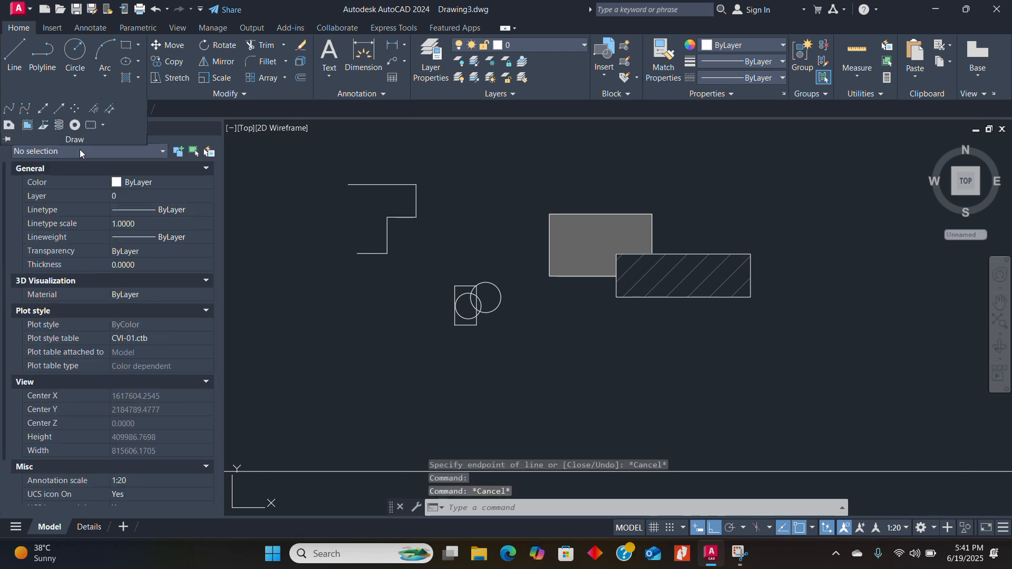
left_click(59, 125)
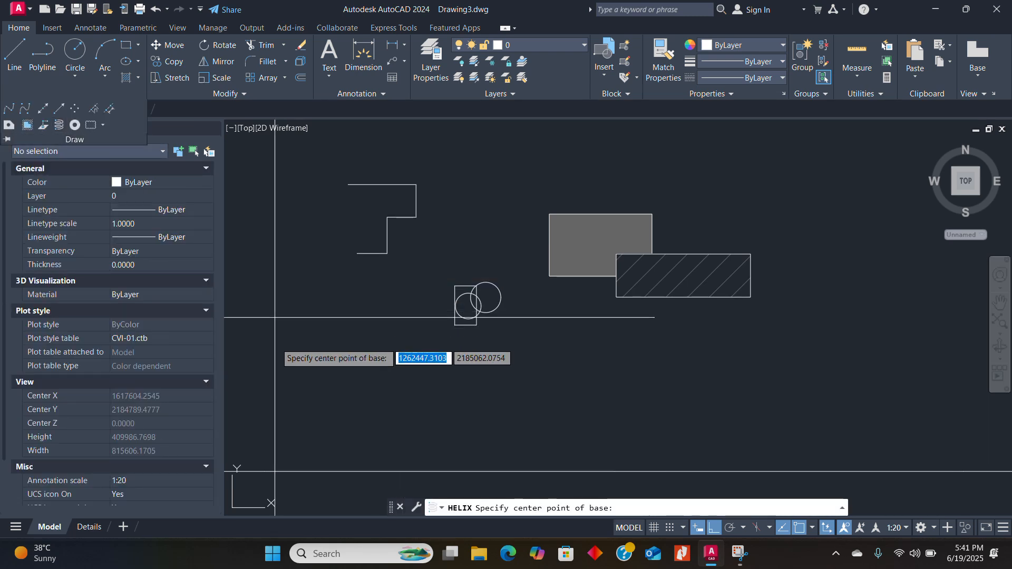
left_click(324, 368)
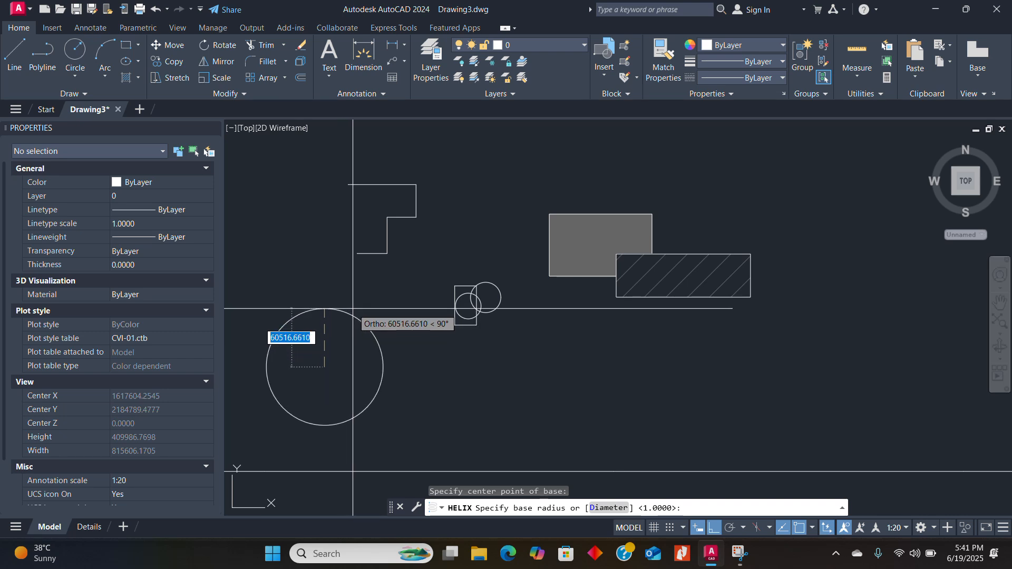
left_click(325, 314)
left_click(326, 348)
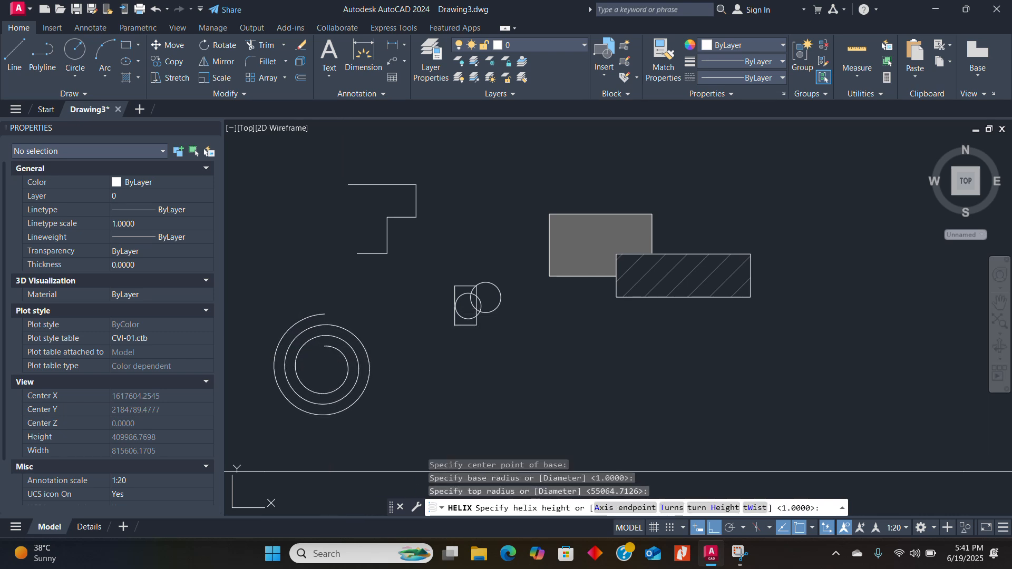
left_click(295, 362)
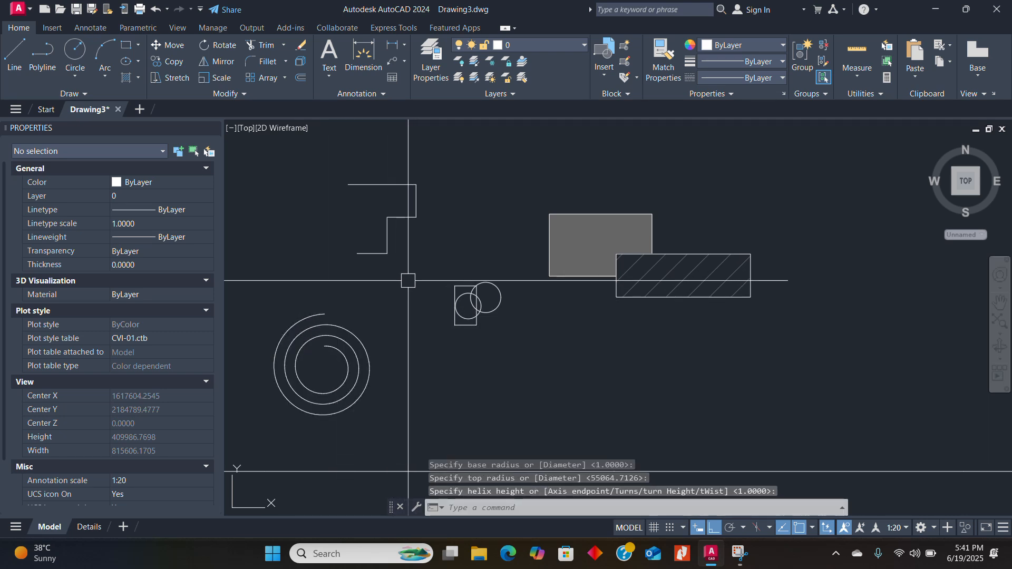
Draw four donuts right of the hatched rectangles, with an inside diameter of about 36244 and an outside diameter of about 62865
left_click(79, 94)
left_click(74, 125)
scroll(232, 189, "down", 3)
left_click(503, 248)
scroll(503, 248, "up", 4)
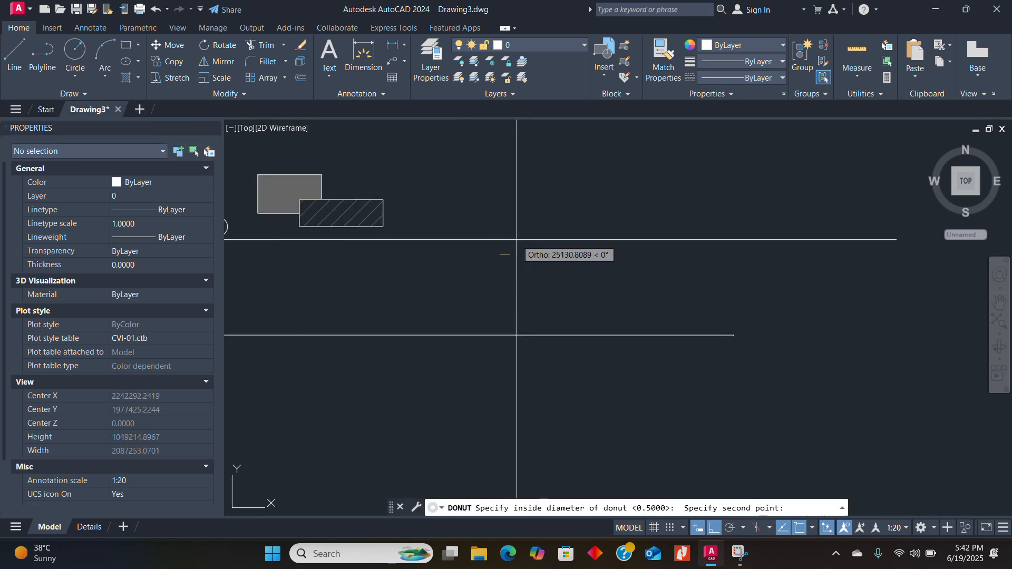
left_click(505, 232)
left_click(499, 248)
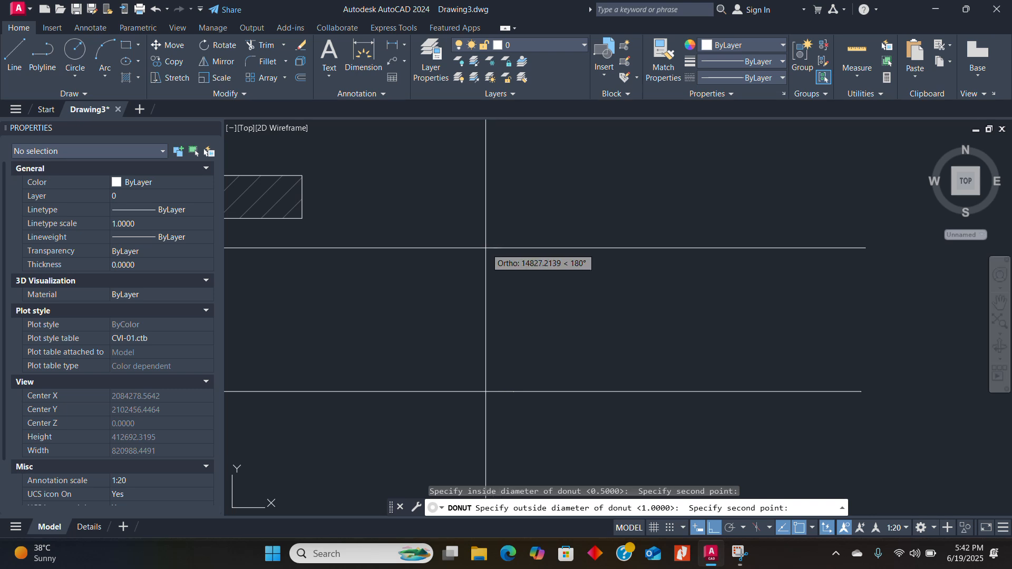
left_click(466, 245)
scroll(466, 246, "up", 4)
left_click(439, 222)
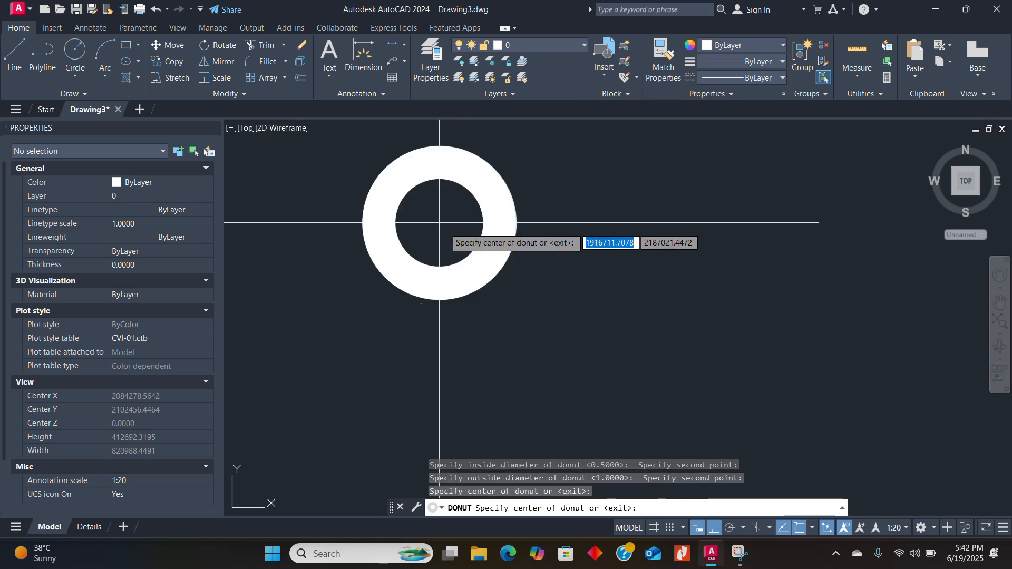
left_click(613, 180)
left_click(702, 315)
left_click(560, 365)
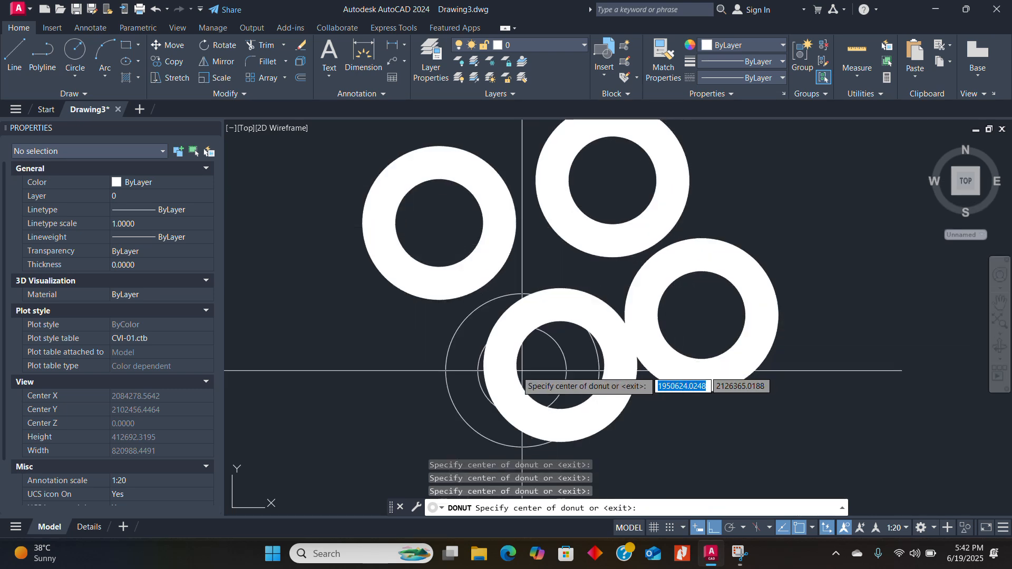
key("Return")
Draw one thin-ringed donut above and right of the other four, with an inside diameter of about 48060 and a nearly equal outside diameter
scroll(574, 312, "down", 4)
key("Return")
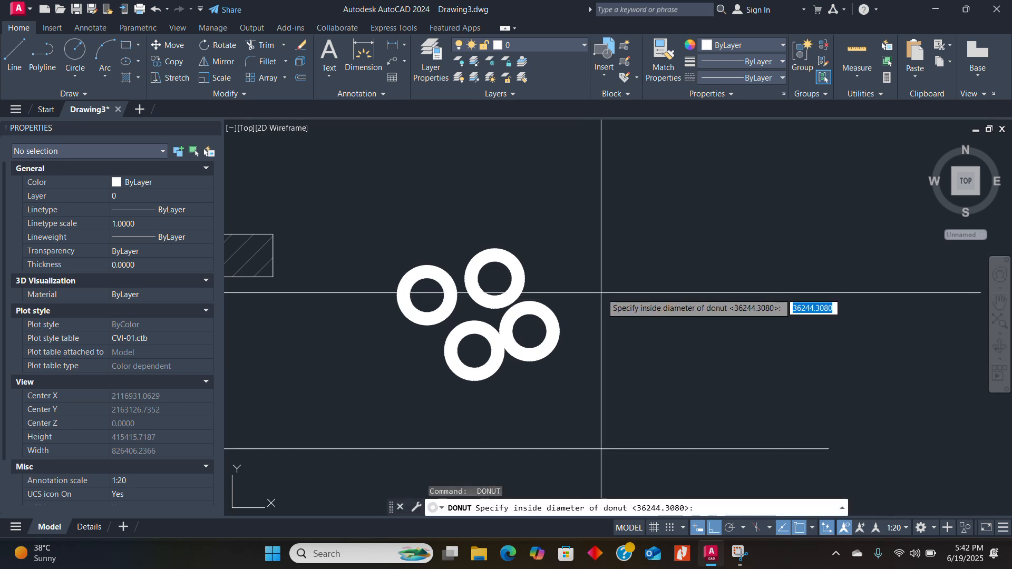
left_click(622, 266)
left_click(630, 222)
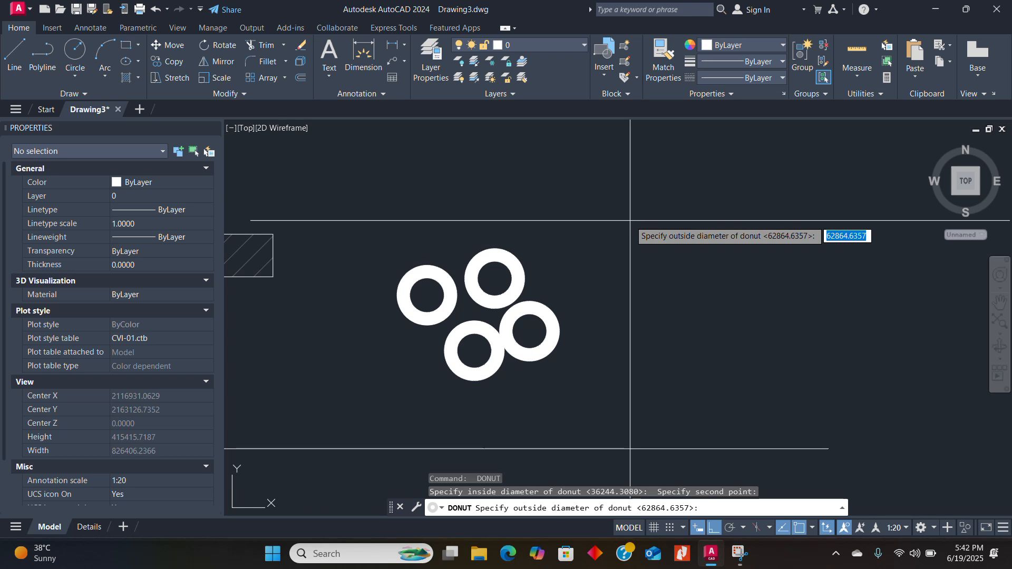
left_click(630, 222)
left_click(642, 176)
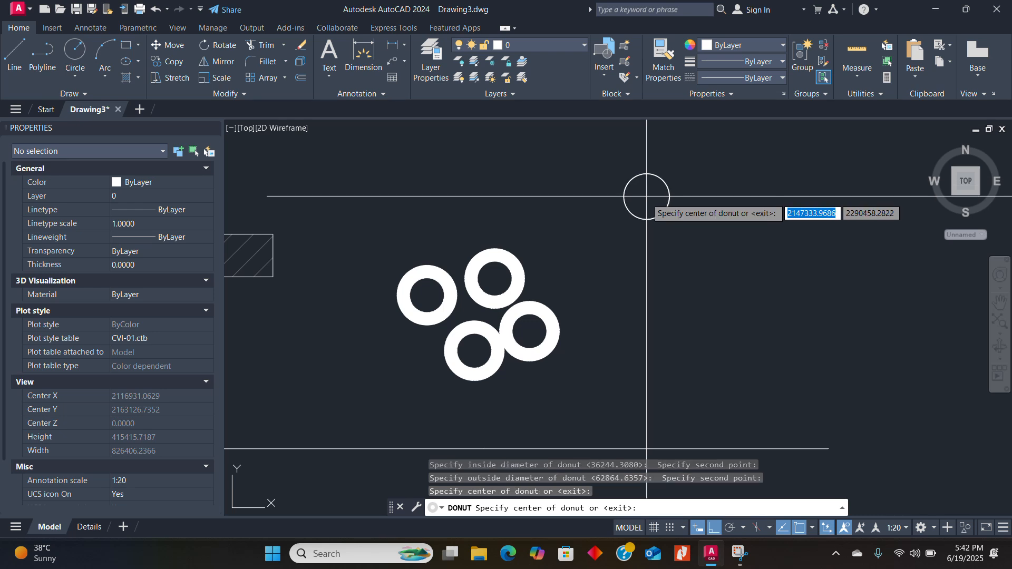
scroll(638, 210, "up", 4)
key("Escape")
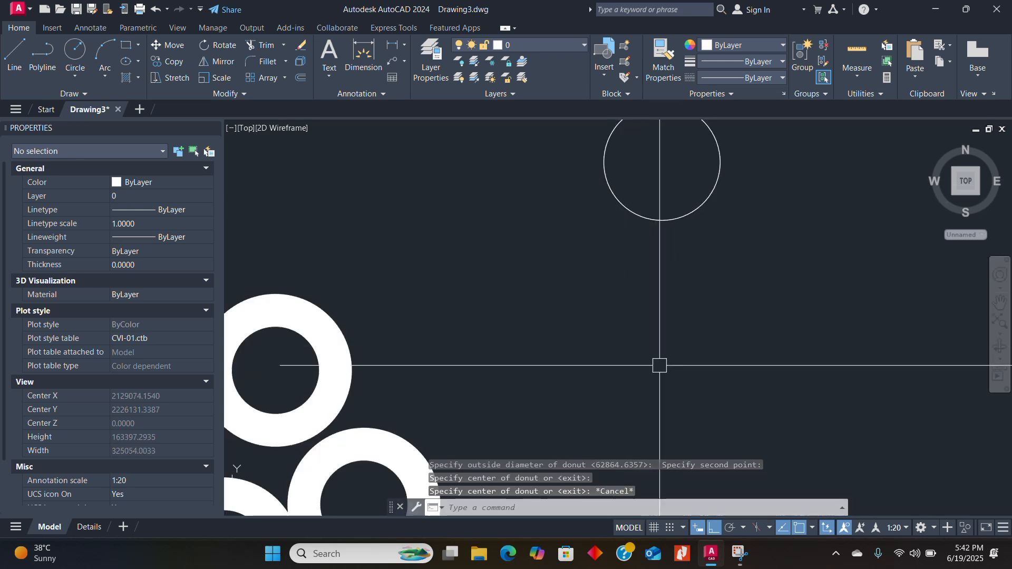
Draw a donut below the thin-ringed one, with an inside diameter of 500 and an outside diameter of 1000
key("Return")
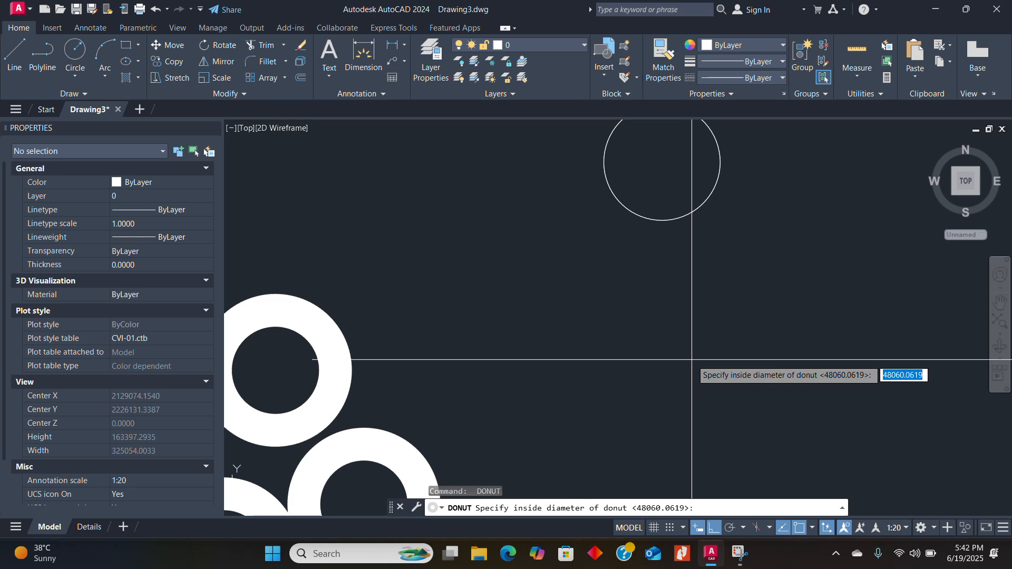
scroll(637, 323, "up", 10)
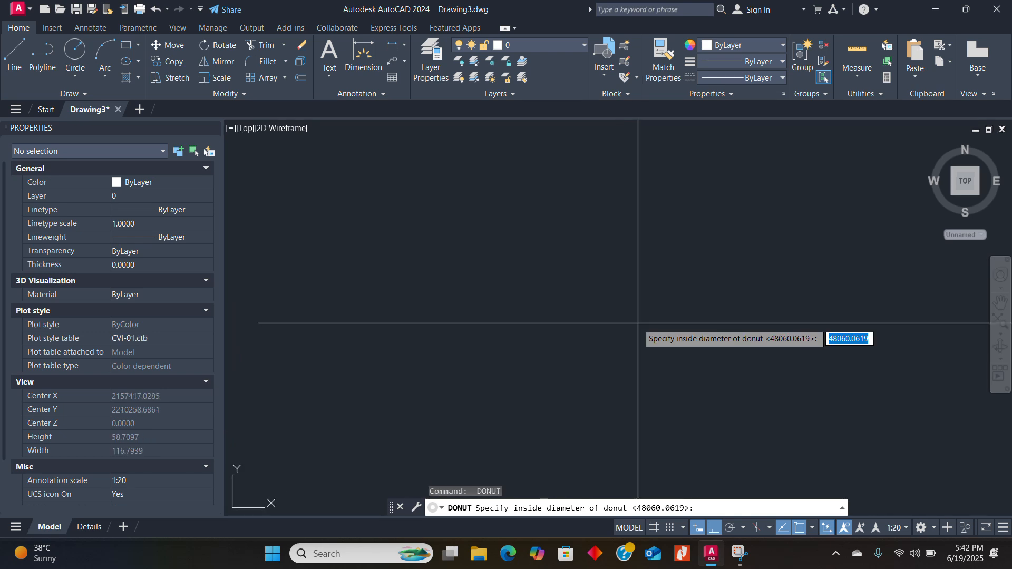
type("500")
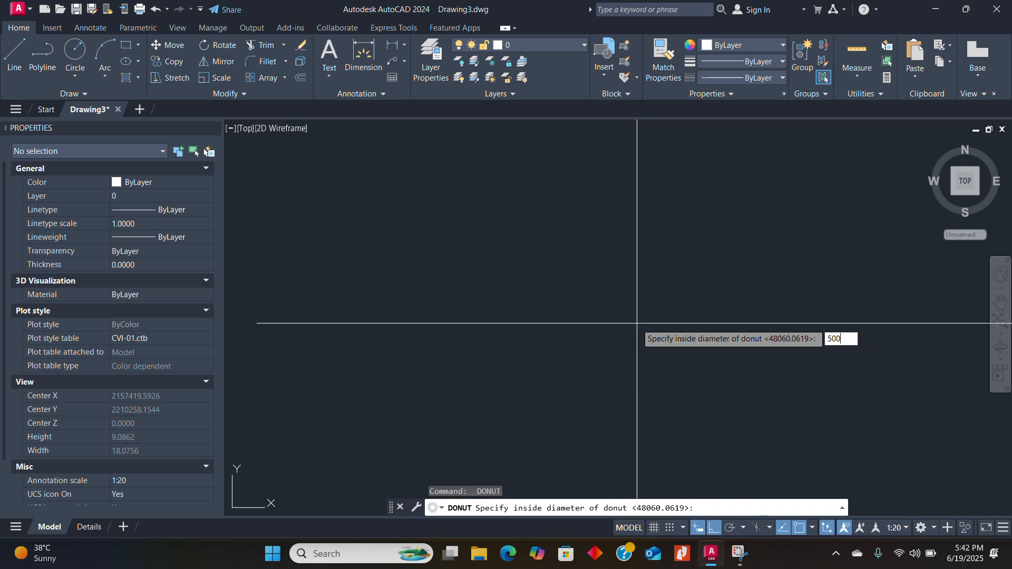
key("Return")
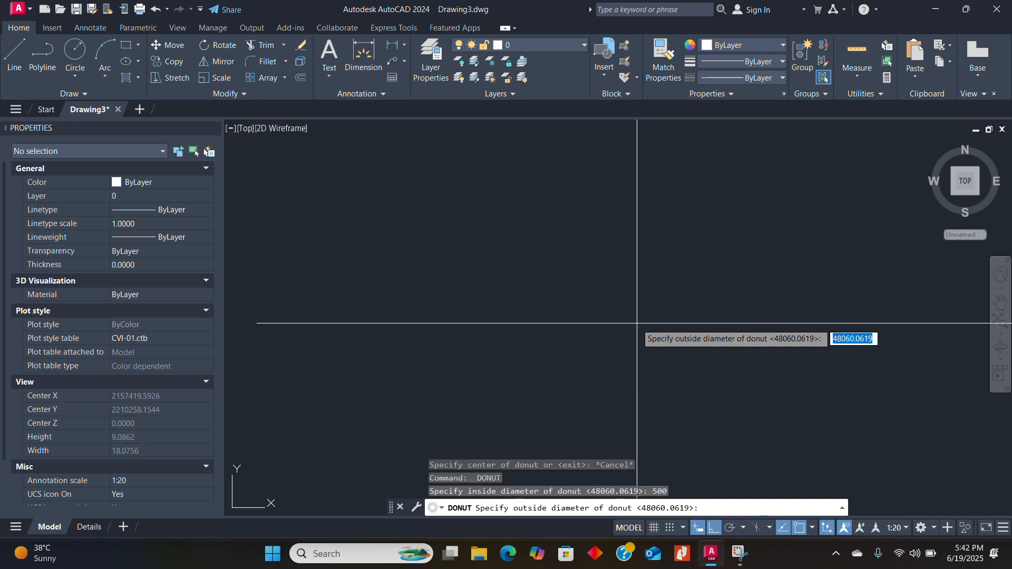
type("1000")
key("Return")
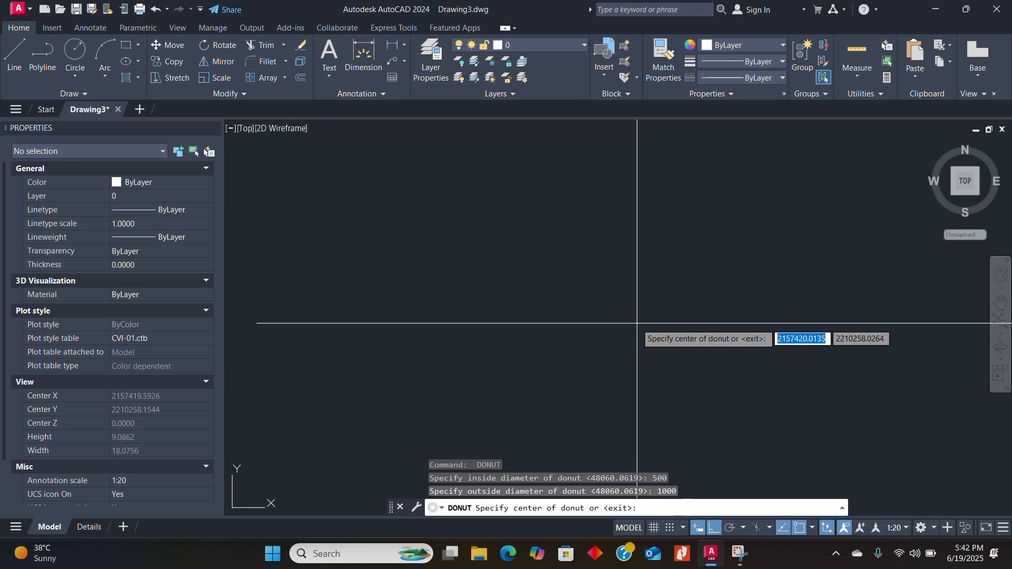
scroll(641, 311, "down", 2)
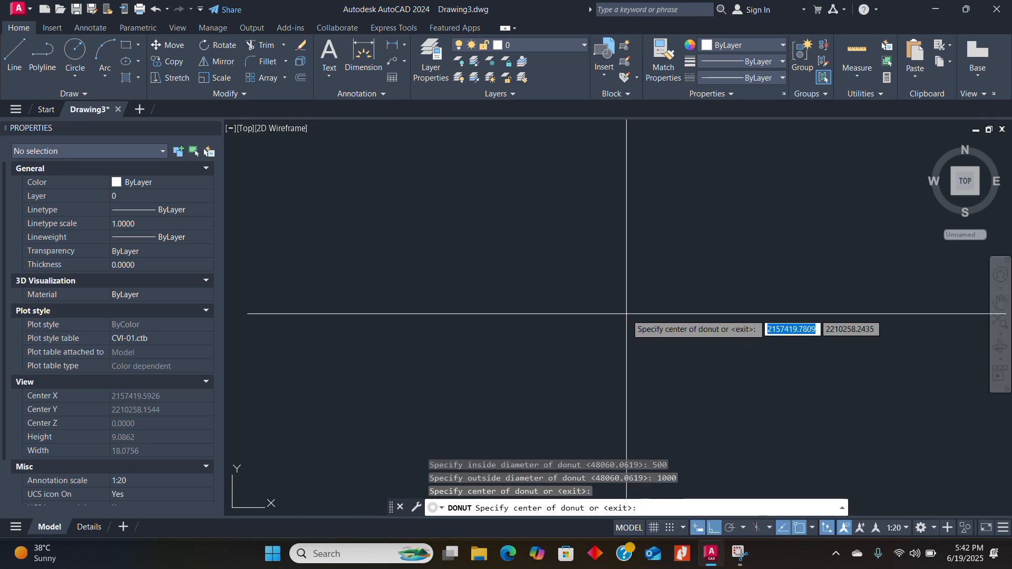
scroll(627, 314, "down", 5)
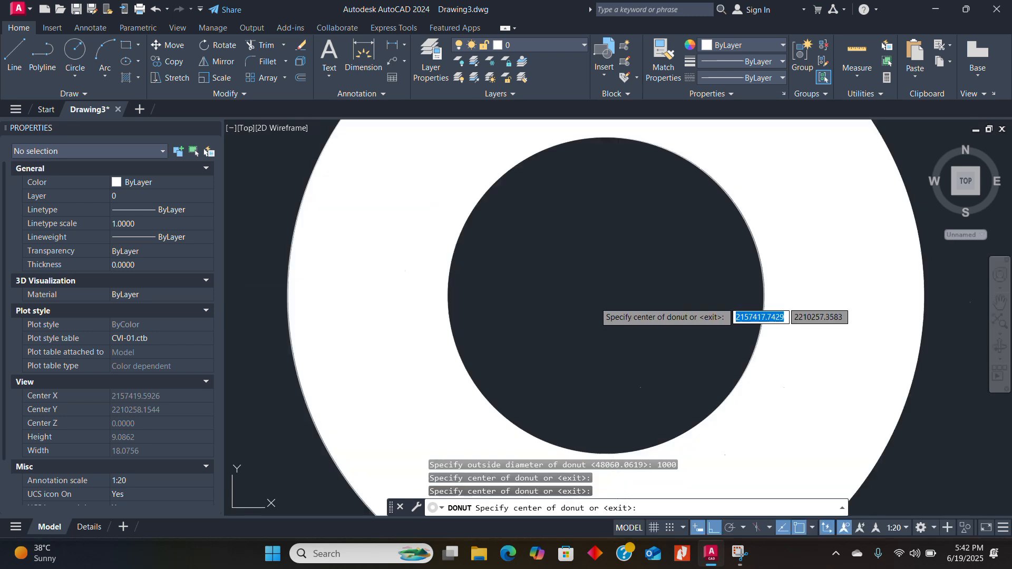
scroll(600, 298, "up", 4)
key("Escape")
Draw three smaller donuts right of the 500/1000 donut, sizing their diameters by picked points, with a ring width of about 157
key("Return")
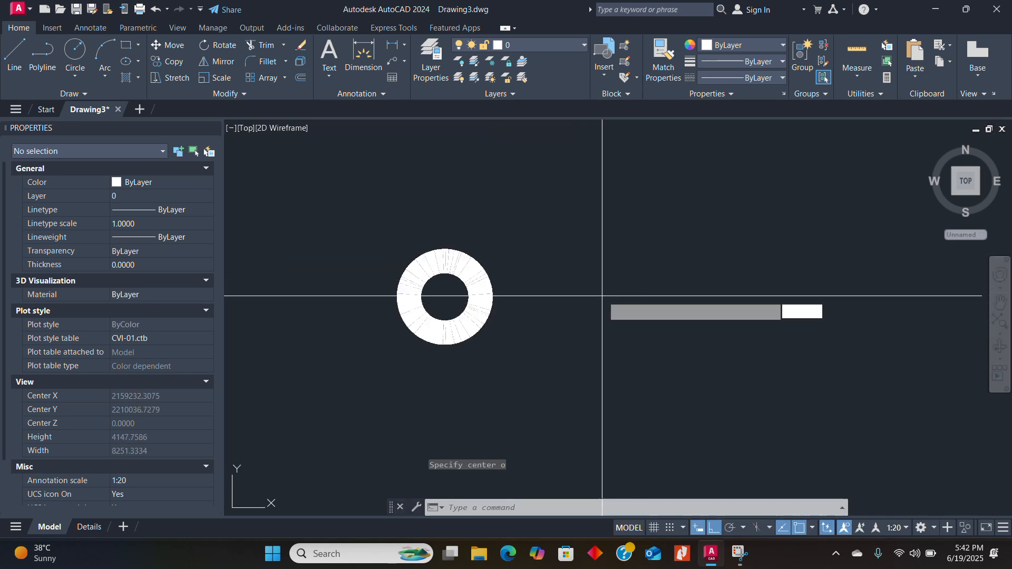
left_click(604, 296)
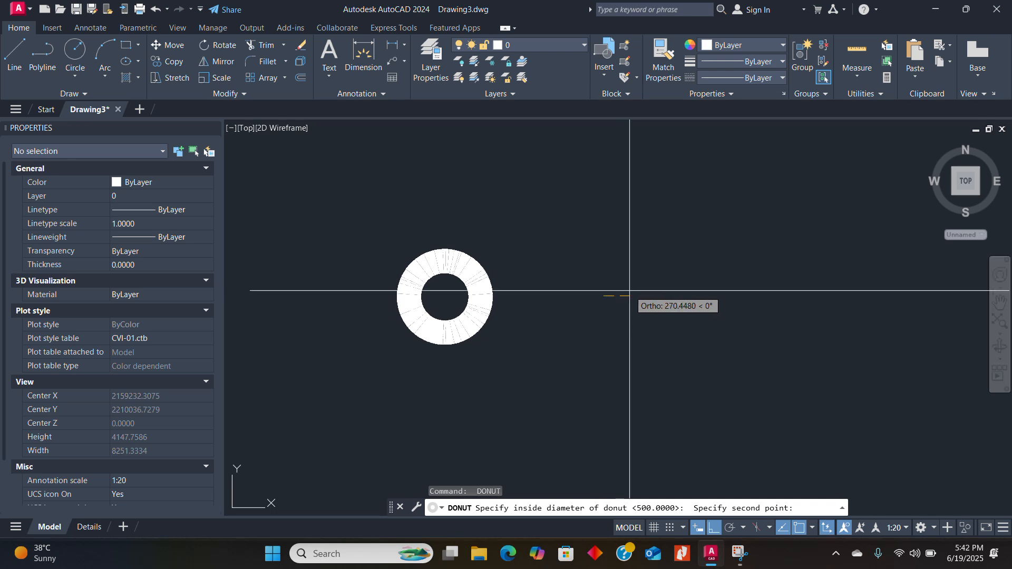
left_click(633, 237)
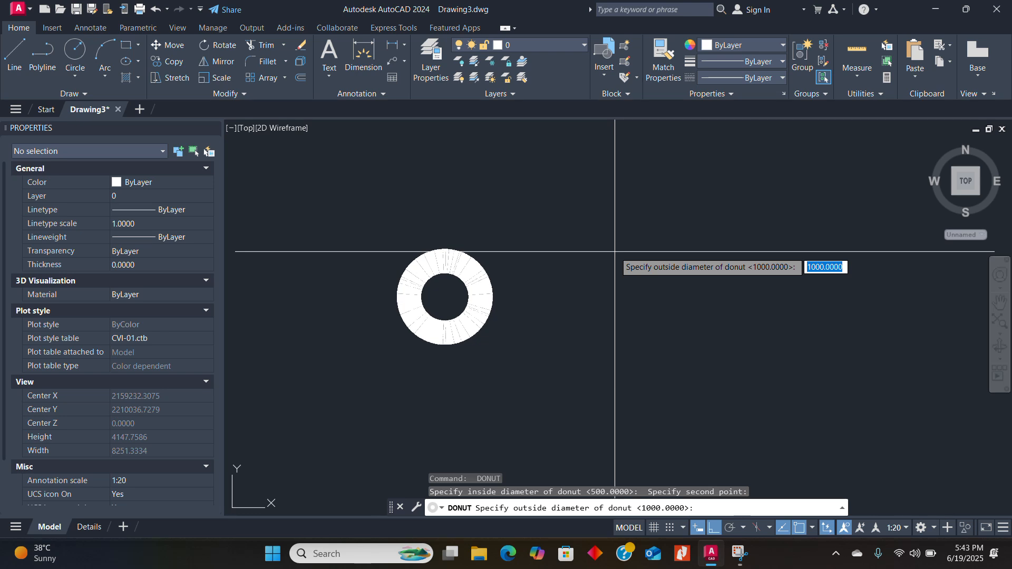
left_click(615, 251)
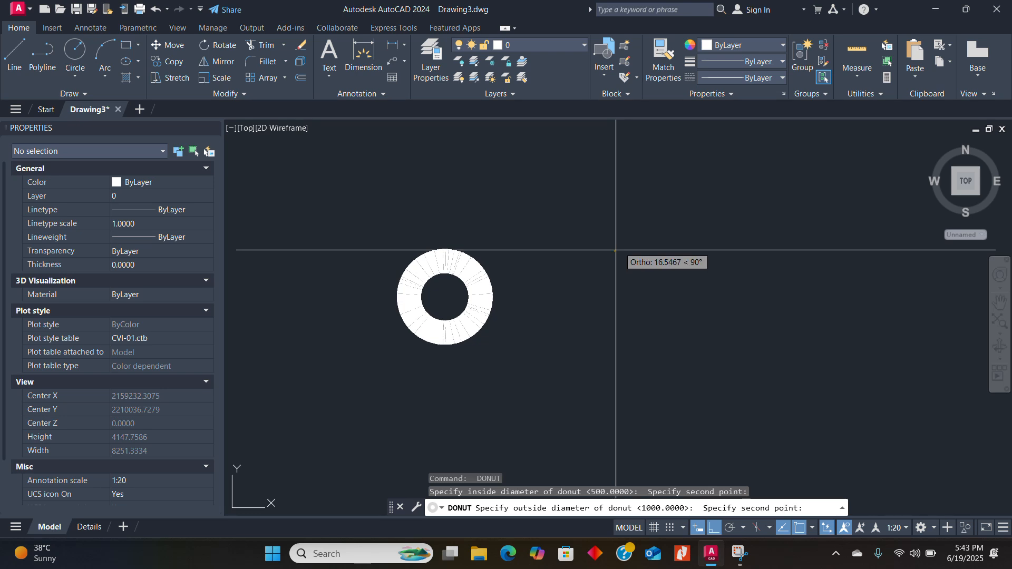
left_click(630, 232)
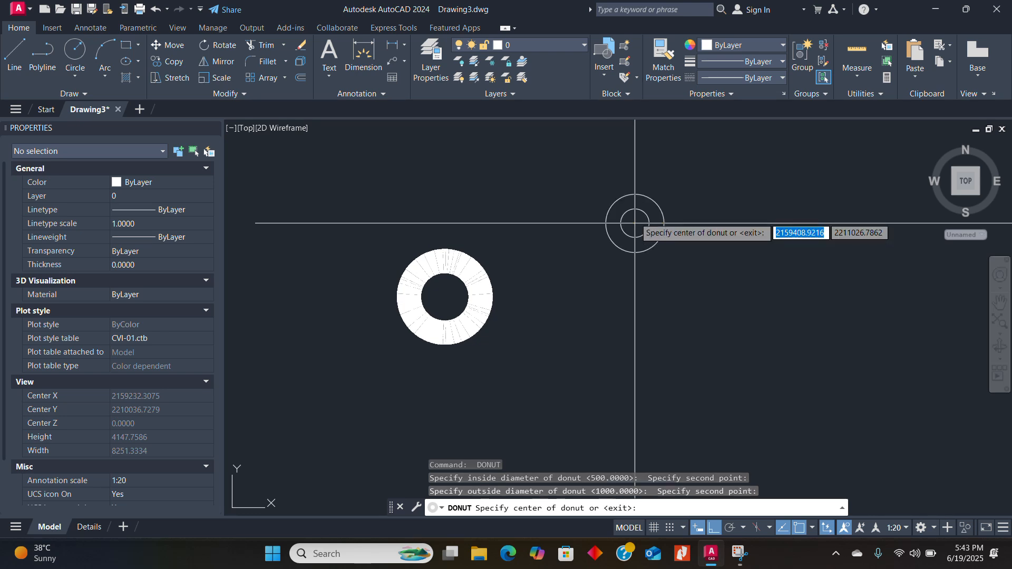
left_click(593, 258)
left_click(671, 210)
left_click(667, 298)
key("Escape")
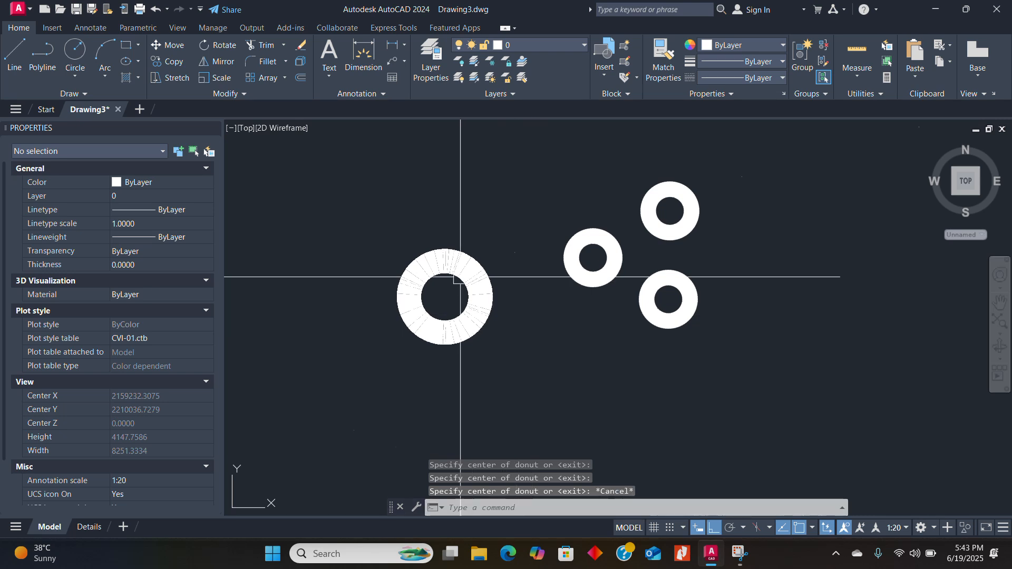
Check the properties of the 500/1000 donut and of the nearest smaller donut
scroll(484, 289, "up", 6)
left_click(468, 273)
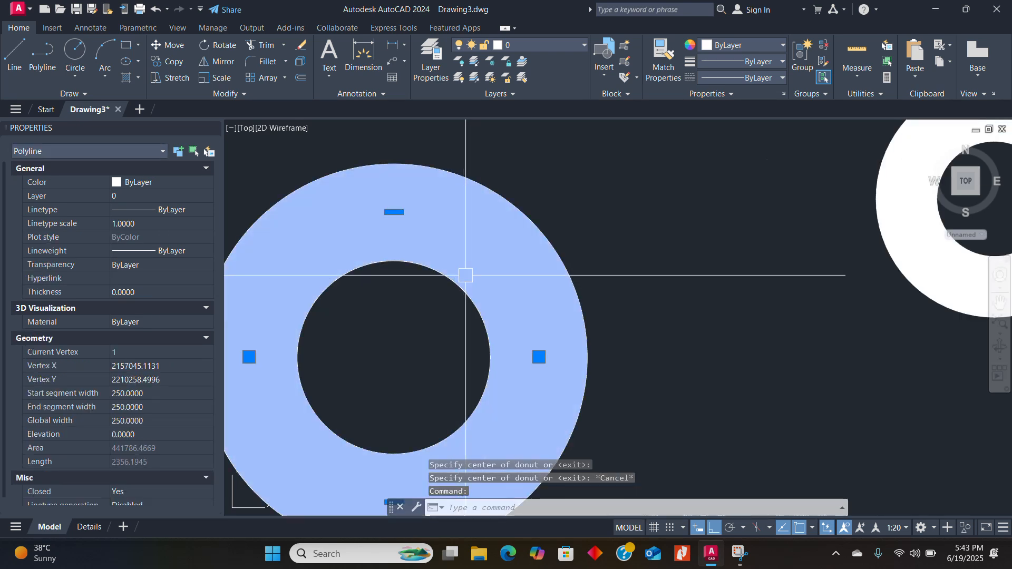
scroll(467, 275, "down", 6)
key("Escape")
left_click(616, 279)
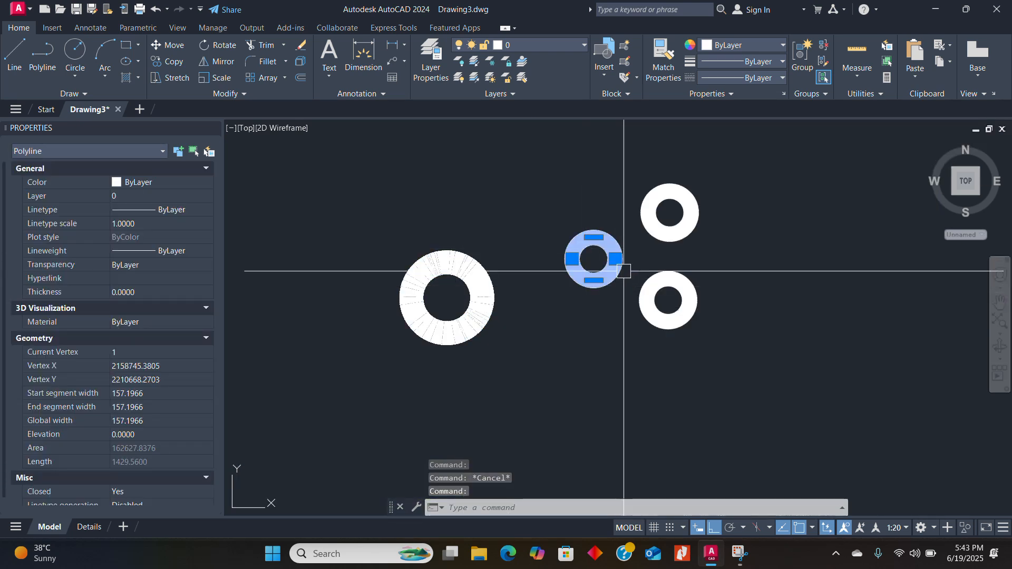
key("Escape")
Erase the group of small donuts, the four large thick donuts and the large thin-ringed donut
scroll(601, 272, "down", 10)
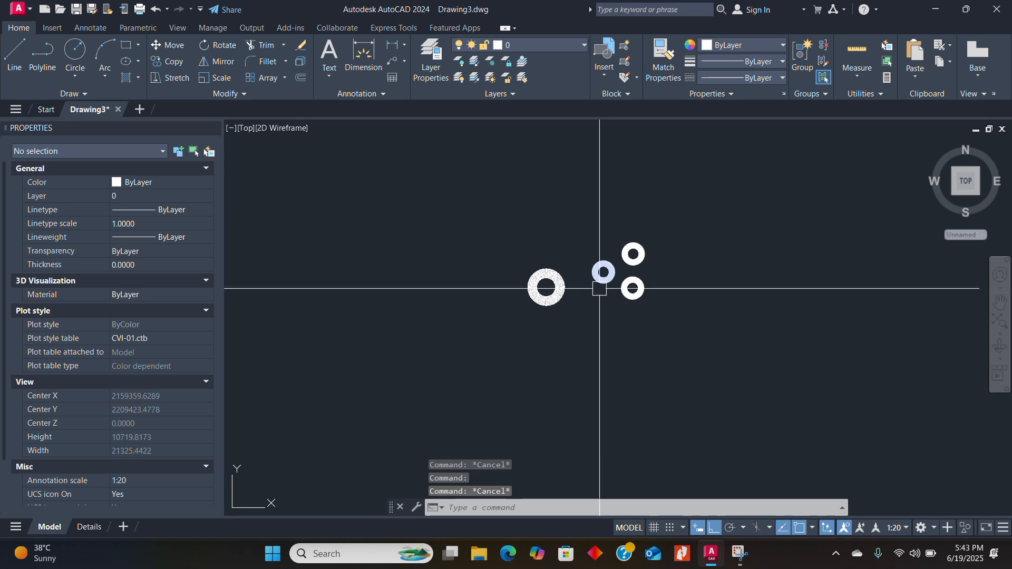
scroll(622, 285, "up", 10)
left_click(715, 227)
left_click(563, 339)
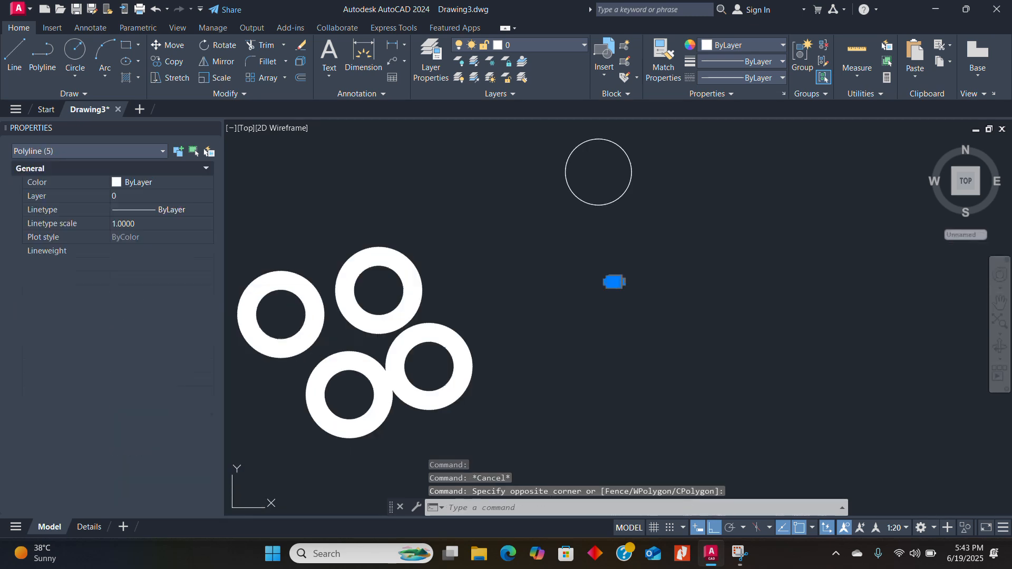
type("e")
key("Return")
left_click(601, 195)
scroll(600, 197, "down", 6)
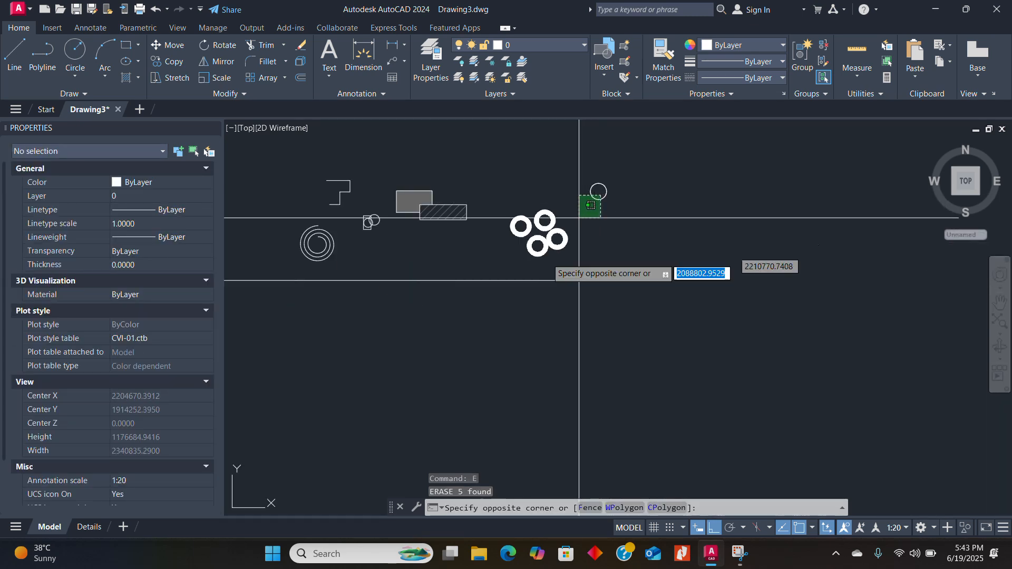
left_click(522, 256)
key("Return")
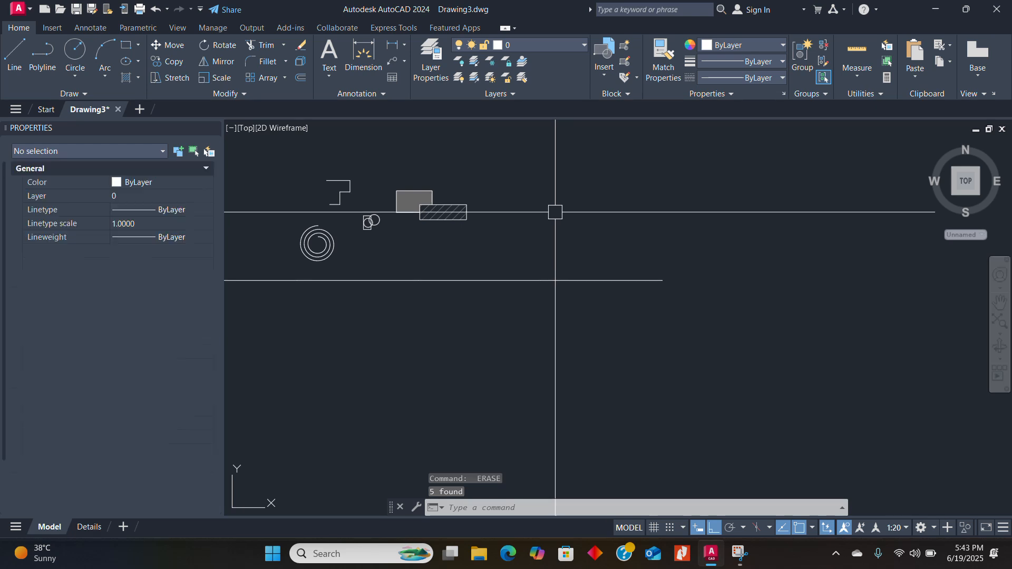
Draw a large rectangular revision cloud right of the hatched rectangle, above the long horizontal line
left_click(84, 95)
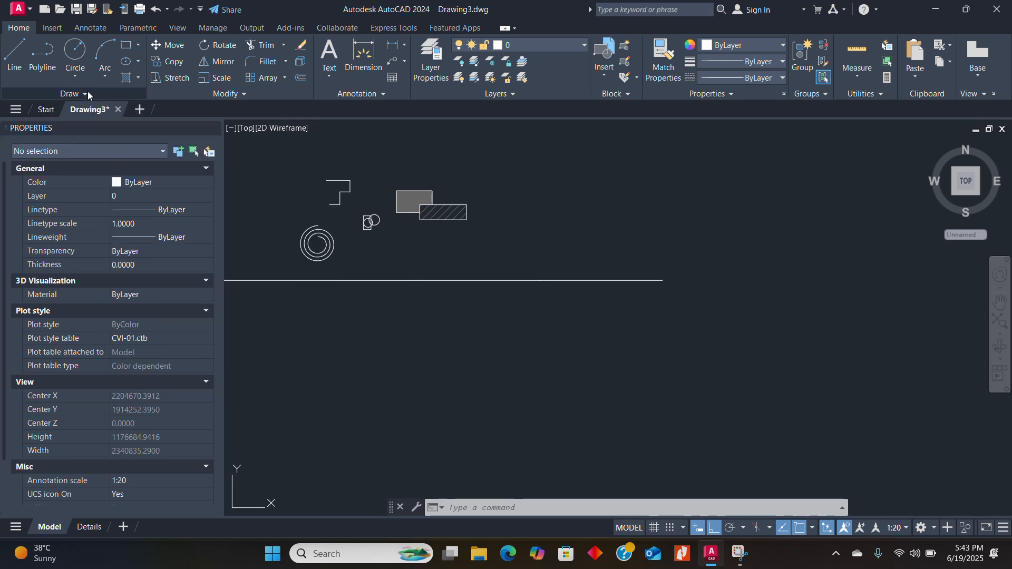
left_click(83, 96)
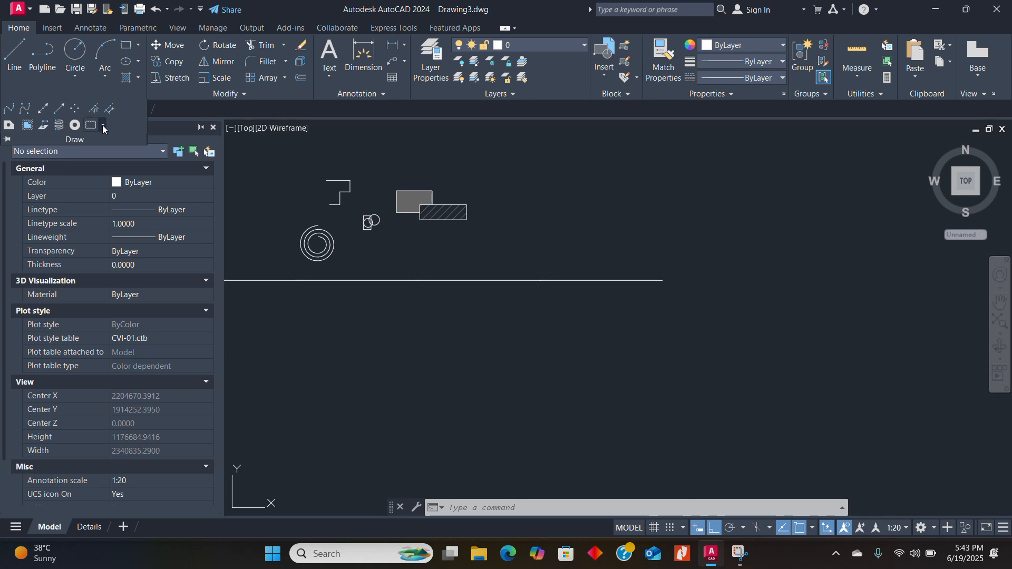
left_click(103, 125)
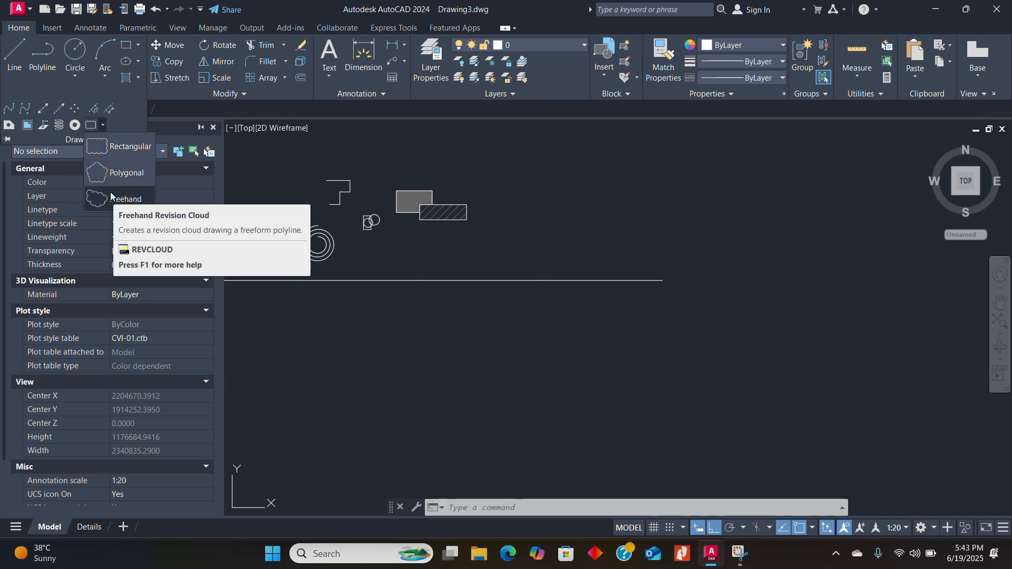
left_click(98, 147)
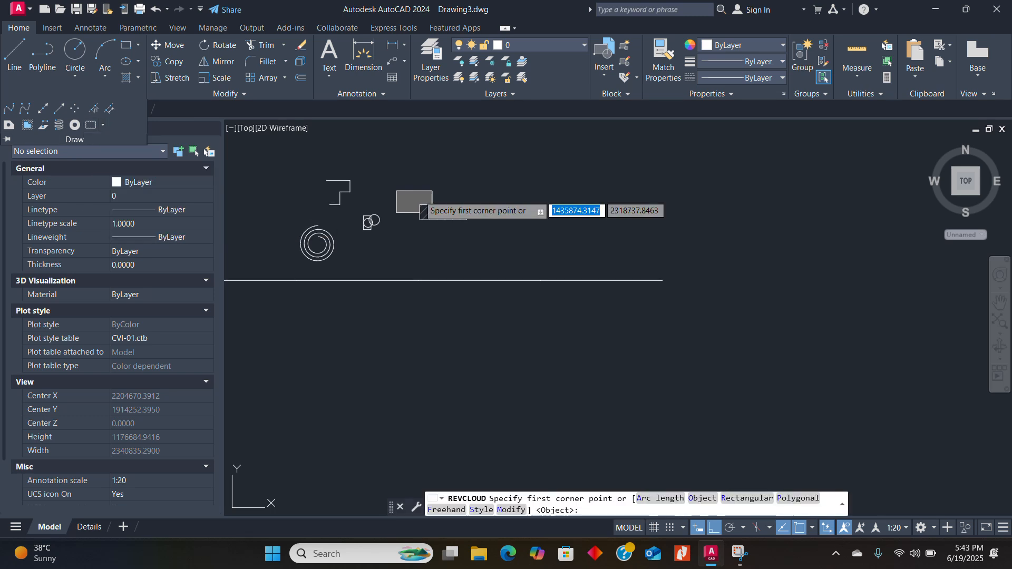
left_click(537, 244)
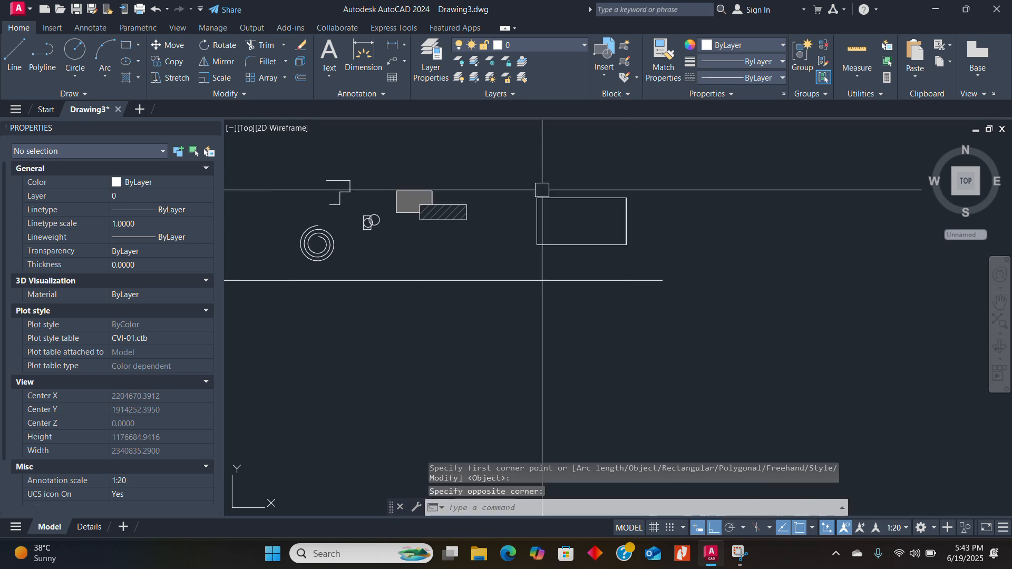
Examine the small arcs along the upper-left corner of the rectangular revision cloud
scroll(542, 192, "up", 3)
scroll(542, 192, "up", 3)
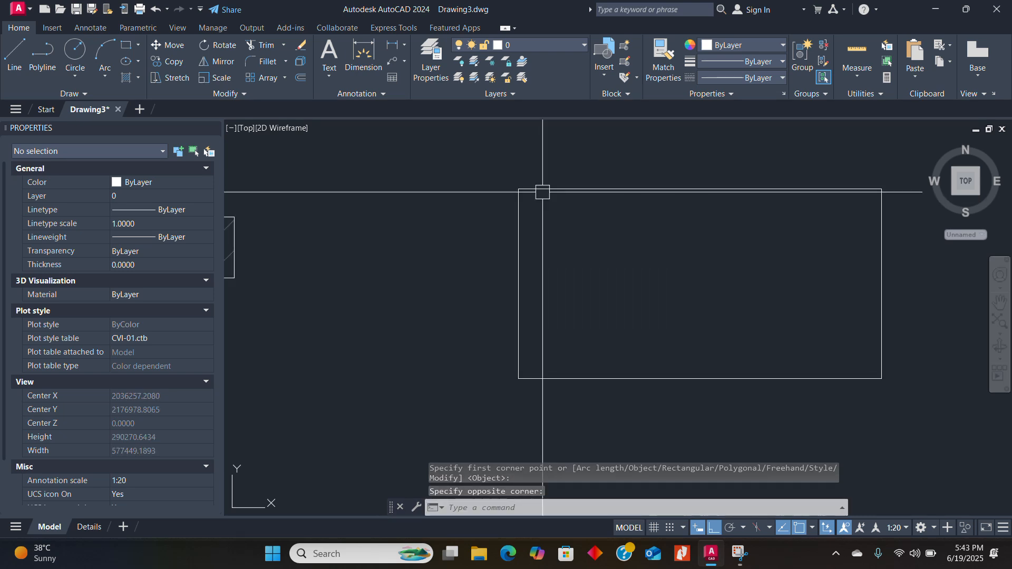
scroll(649, 217, "up", 6)
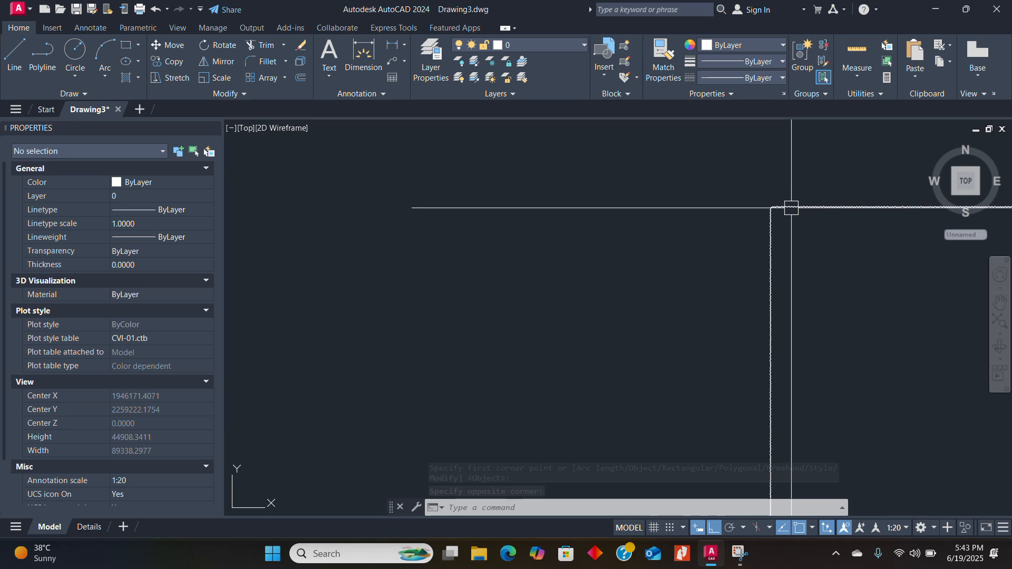
scroll(776, 205, "up", 4)
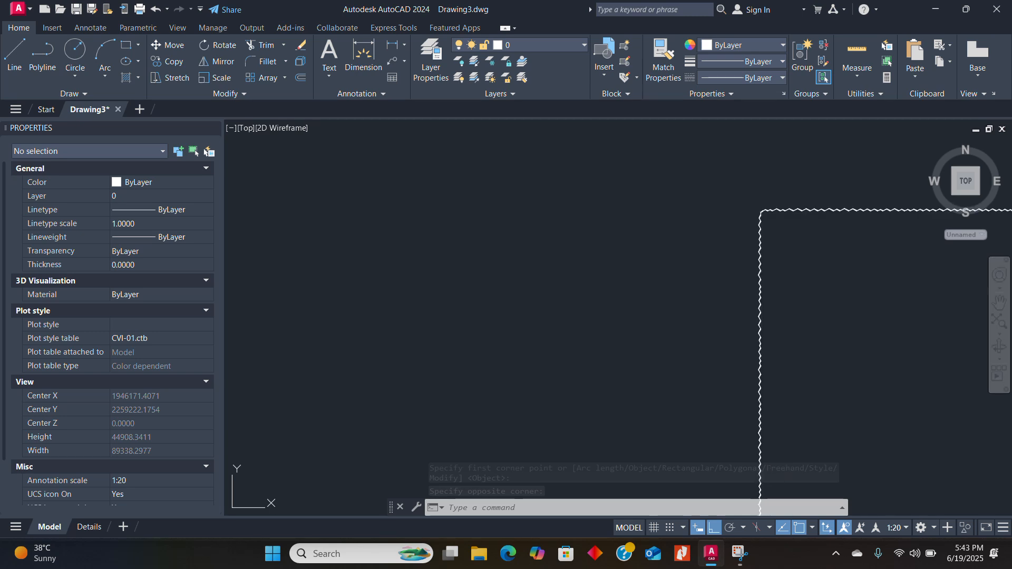
scroll(782, 266, "up", 5)
scroll(764, 284, "up", 3)
scroll(800, 277, "up", 2)
scroll(402, 366, "down", 10)
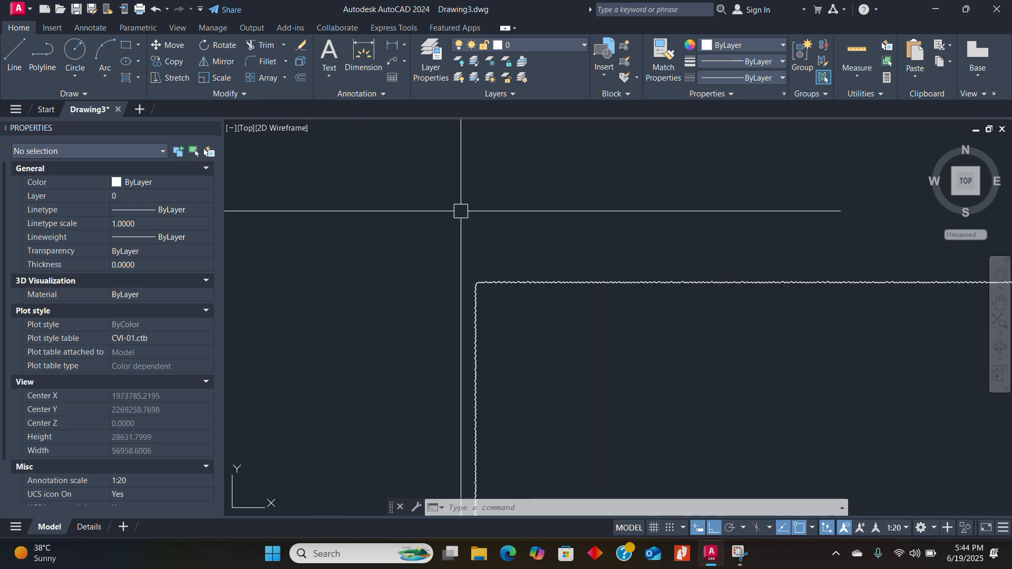
Draw a small rectangular revision cloud with an approximate arc length of 500 above the large cloud's upper-left corner
key("Return")
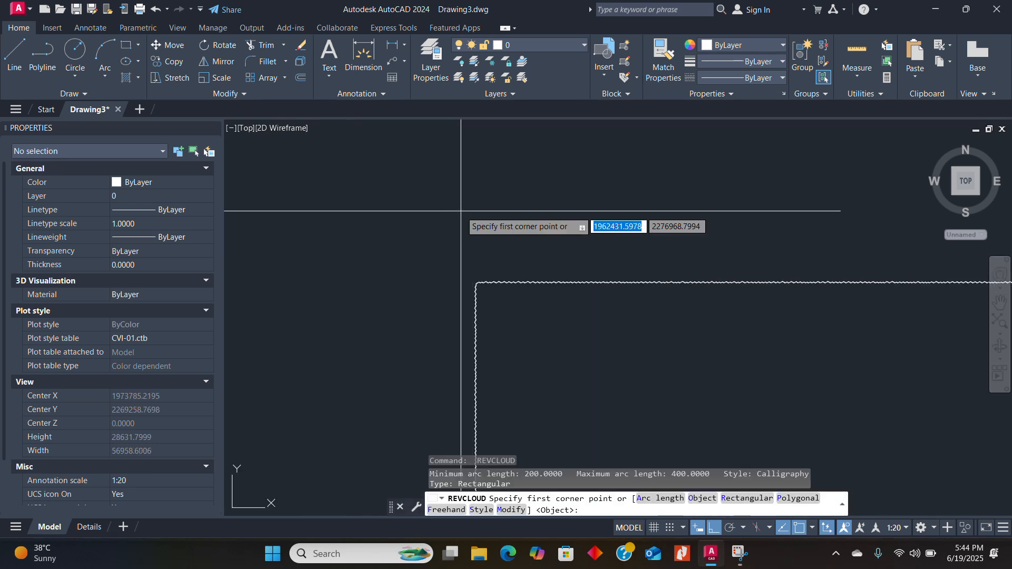
key("Escape")
type("REV")
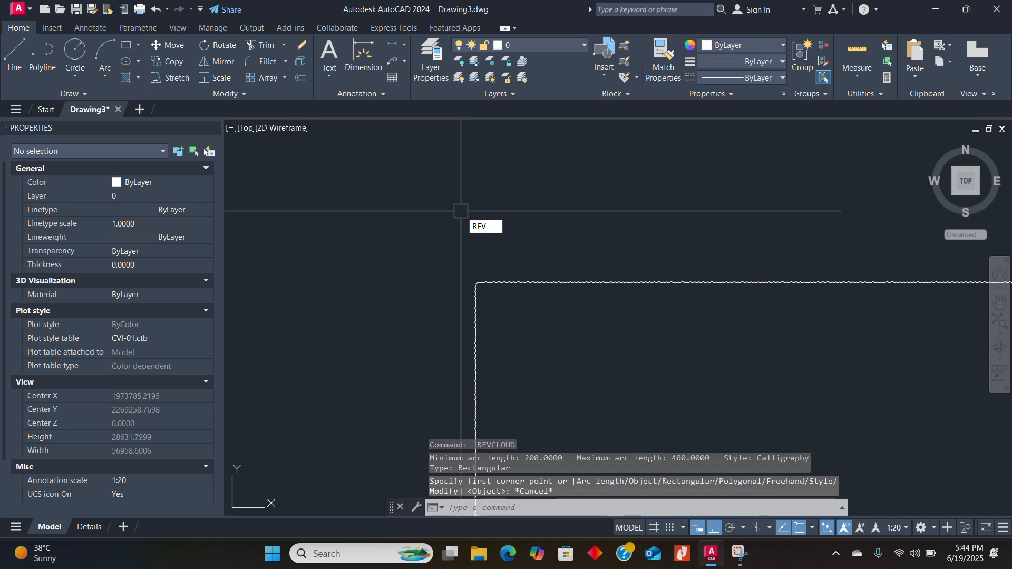
type("C")
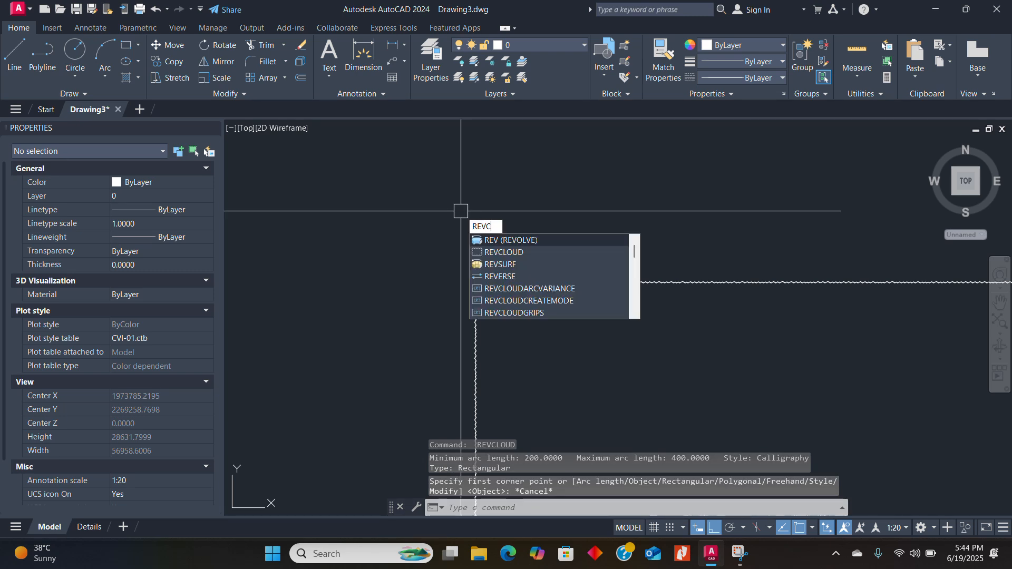
type("LOUD")
key("Return")
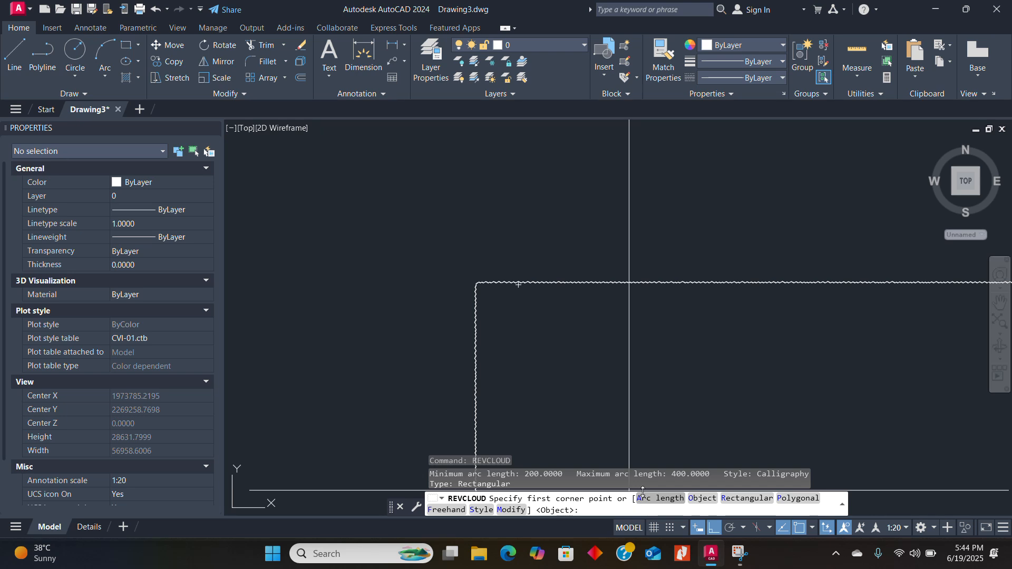
type("A")
key("Return")
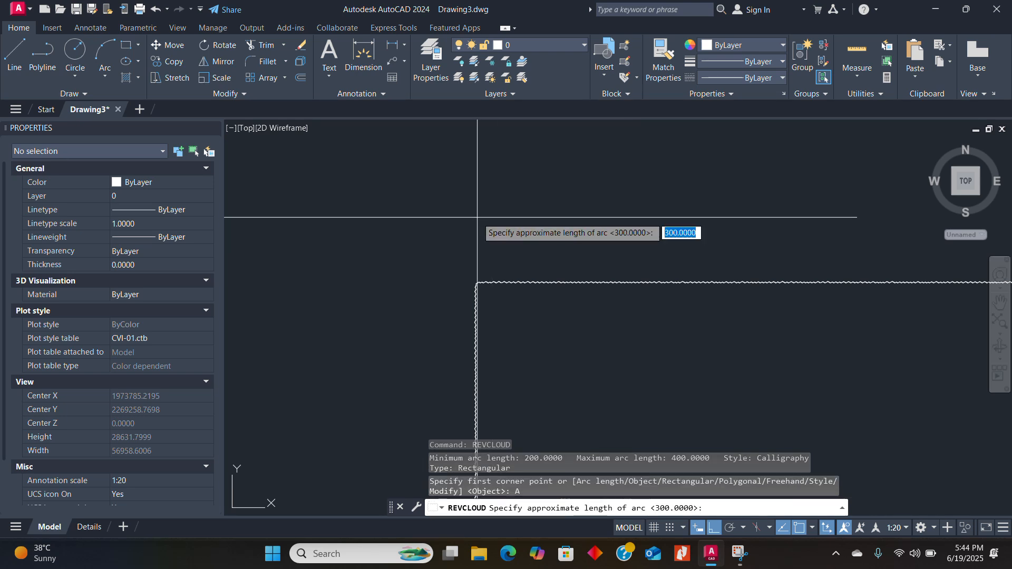
type("500")
key("Return")
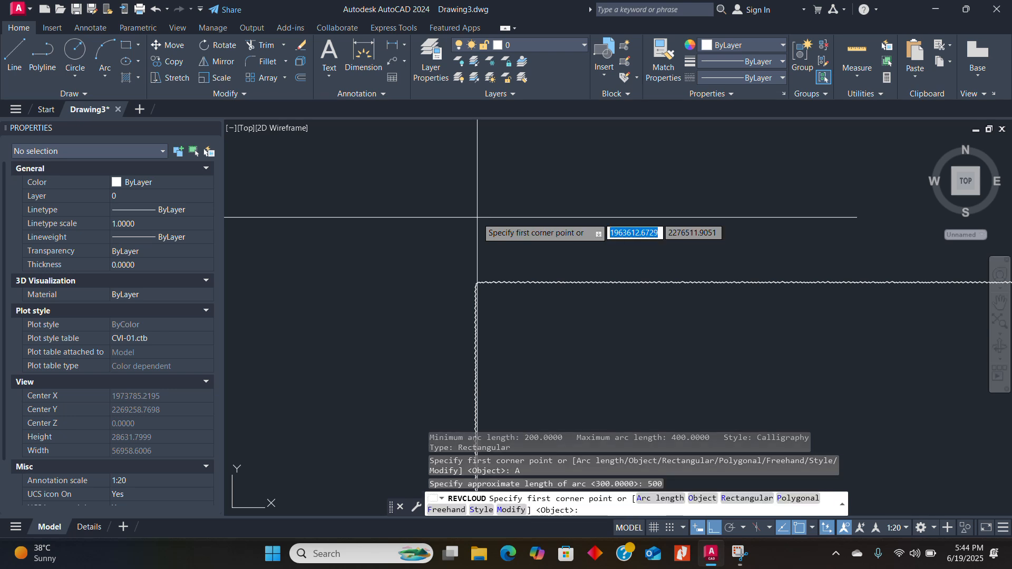
left_click(424, 186)
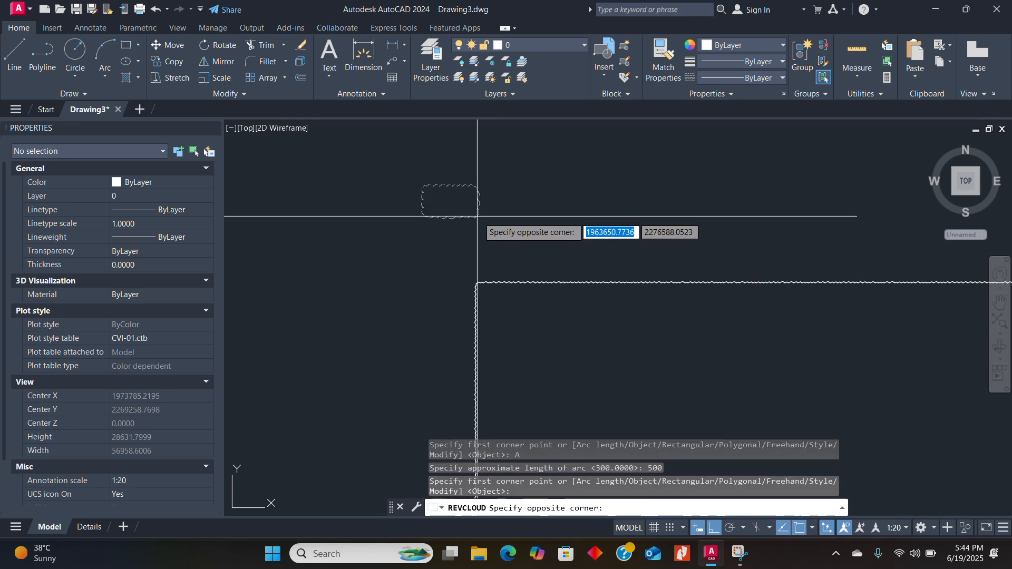
left_click(501, 252)
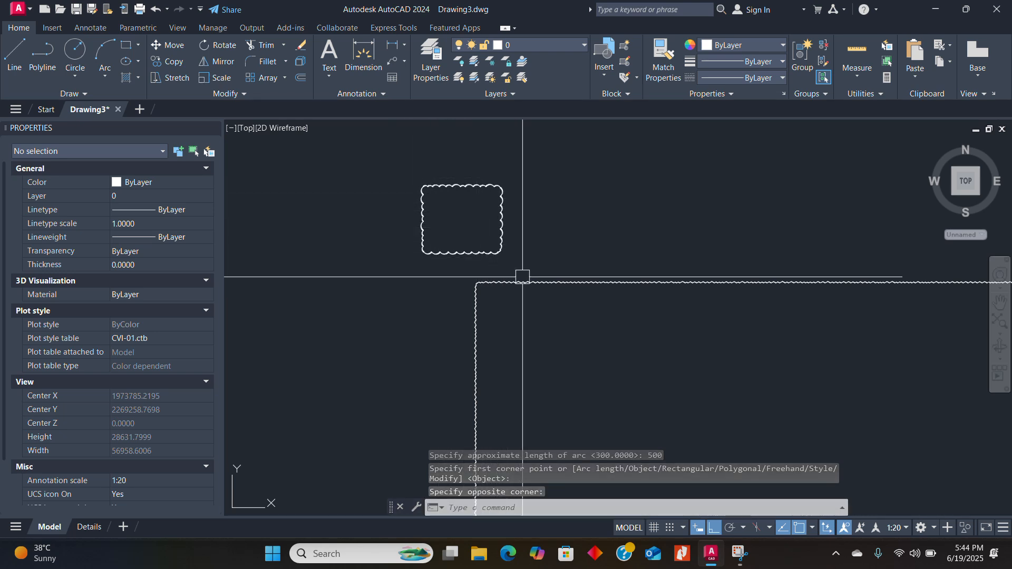
Reverse the arc direction of the small revision cloud using the Object option and examine its corner
key("Return")
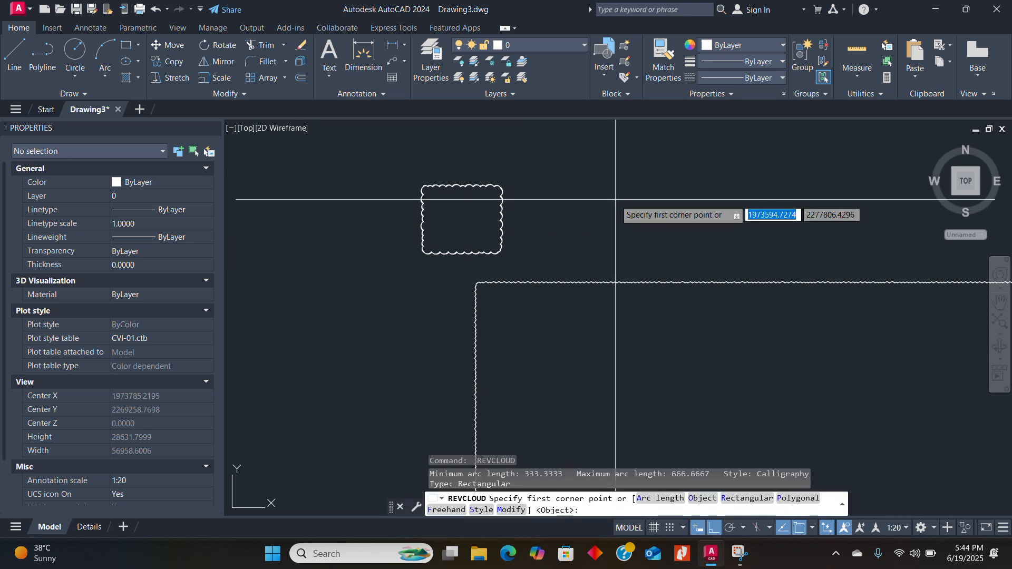
type("O")
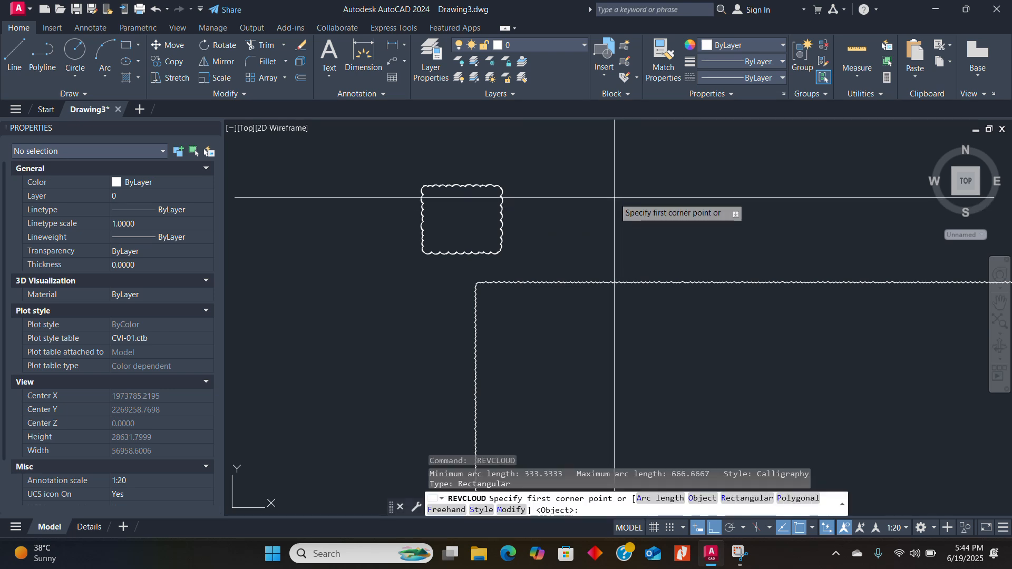
key("Return")
left_click(504, 215)
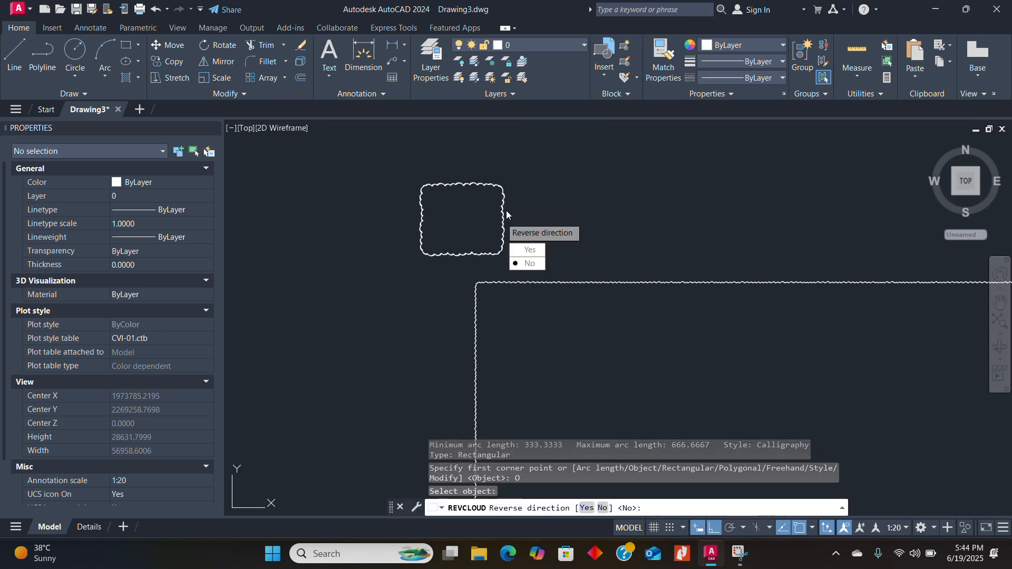
left_click(525, 251)
scroll(501, 176, "up", 6)
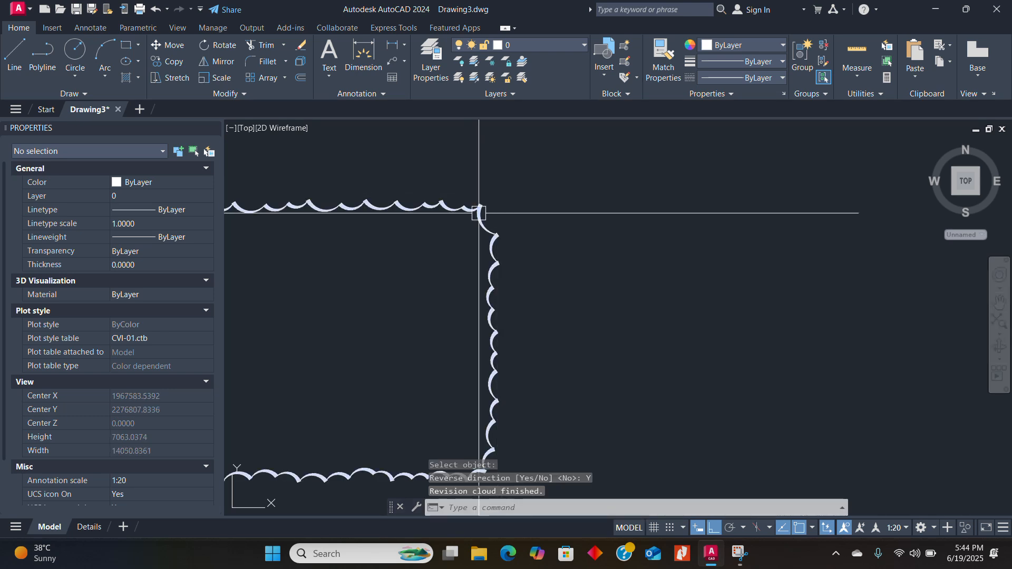
scroll(479, 213, "down", 6)
Reapply the revision cloud to the same small cloud, answering Yes to reversing the direction
key("Return")
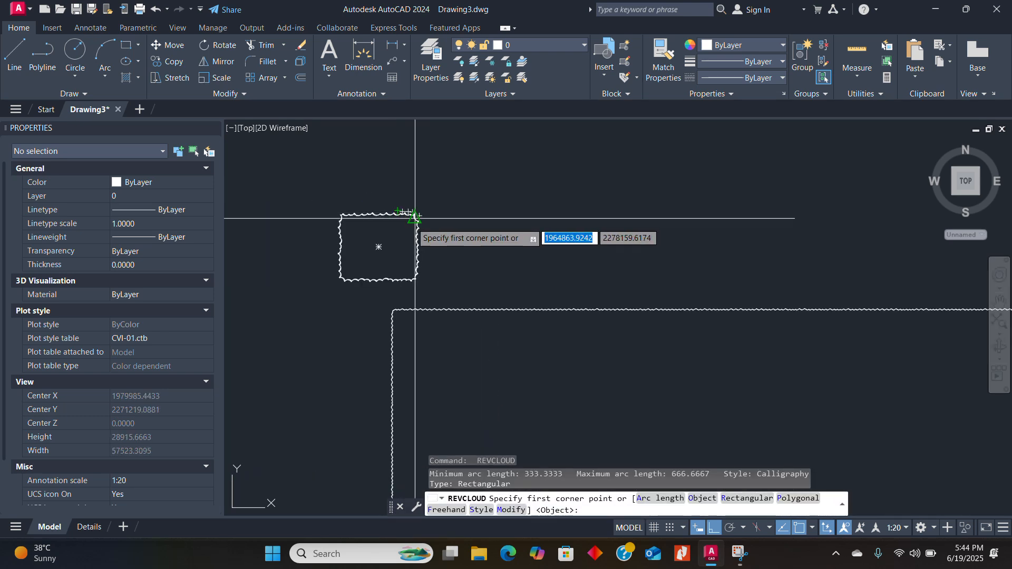
key("Return")
left_click(418, 223)
key("Down")
key("Return")
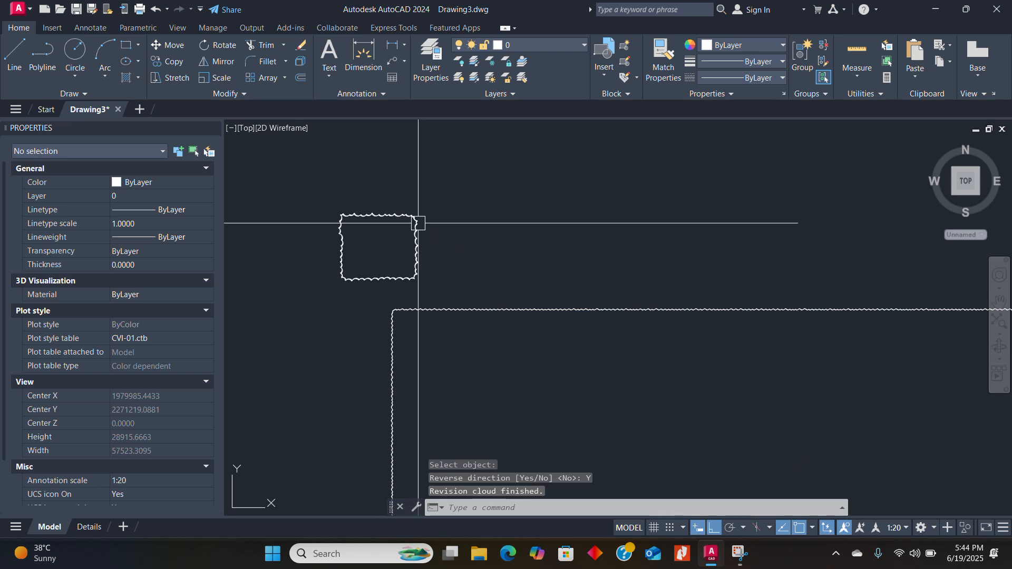
Regenerate the small cloud through the Object option without reversing the direction, so its arcs bulge outward
left_click(418, 223)
key("Return")
key("Return")
left_click(417, 241)
key("Return")
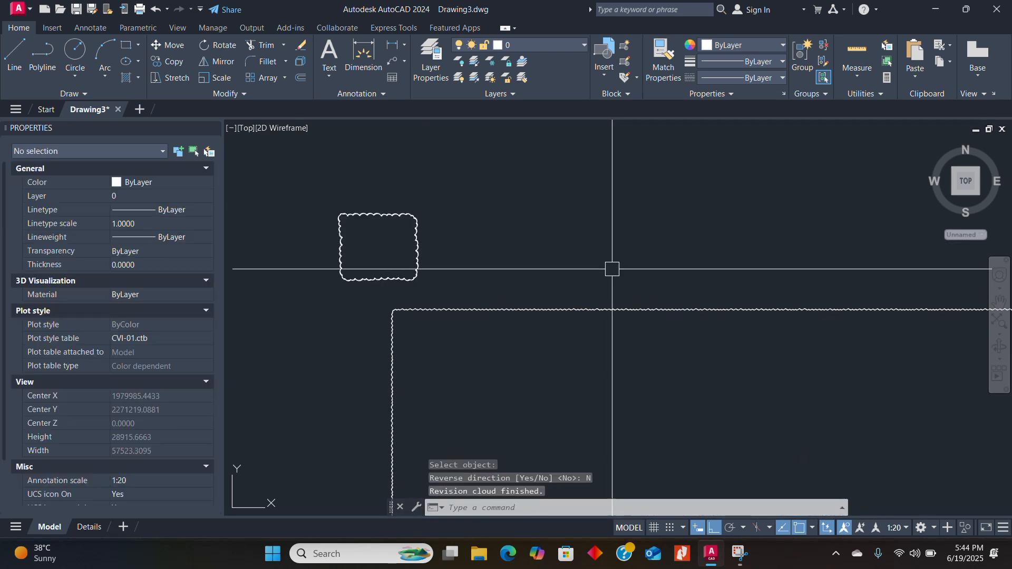
Draw another rectangular revision cloud to the right of the small one, above the large cloud's upper edge
key("Return")
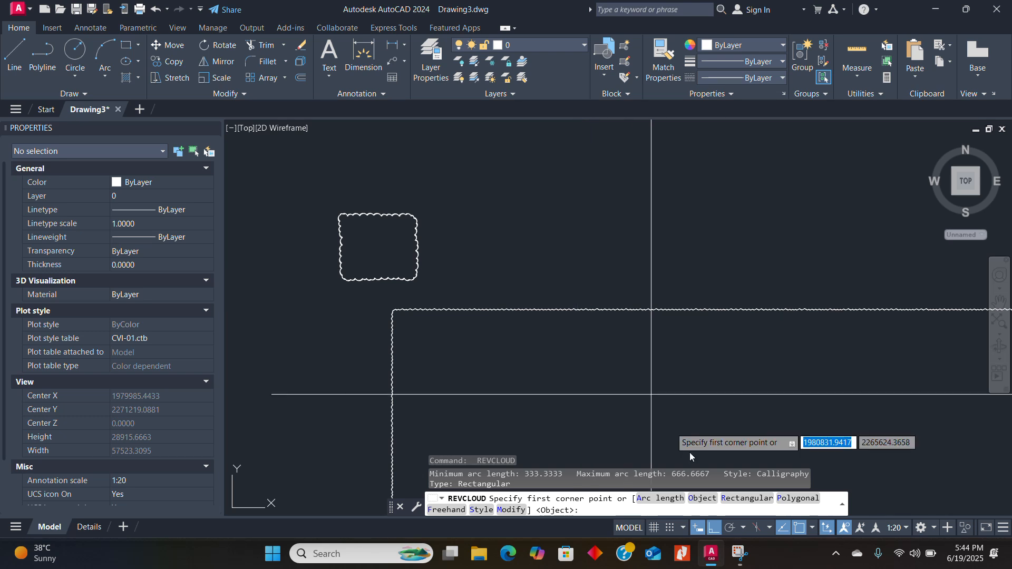
left_click(734, 502)
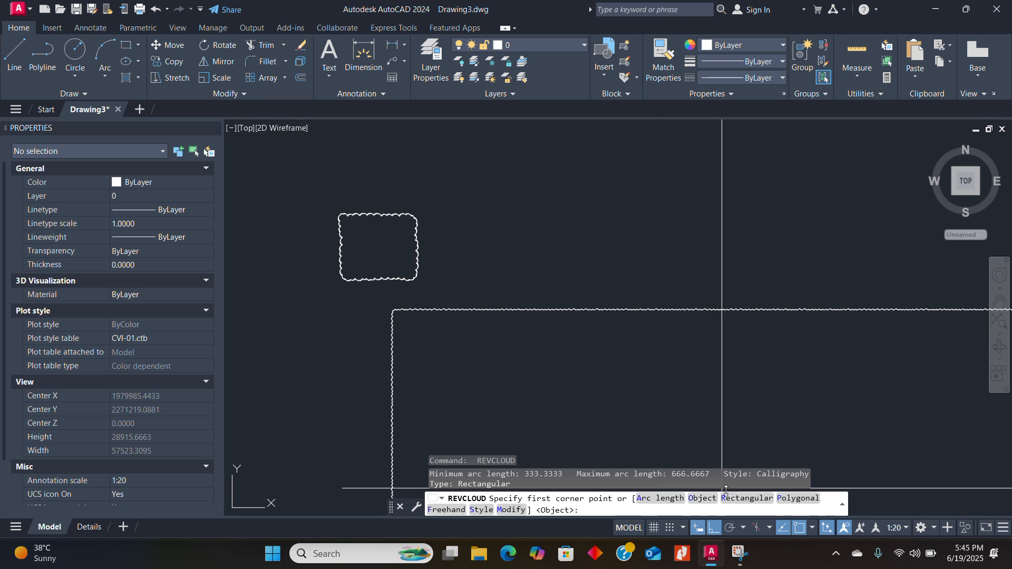
left_click(608, 199)
left_click(734, 272)
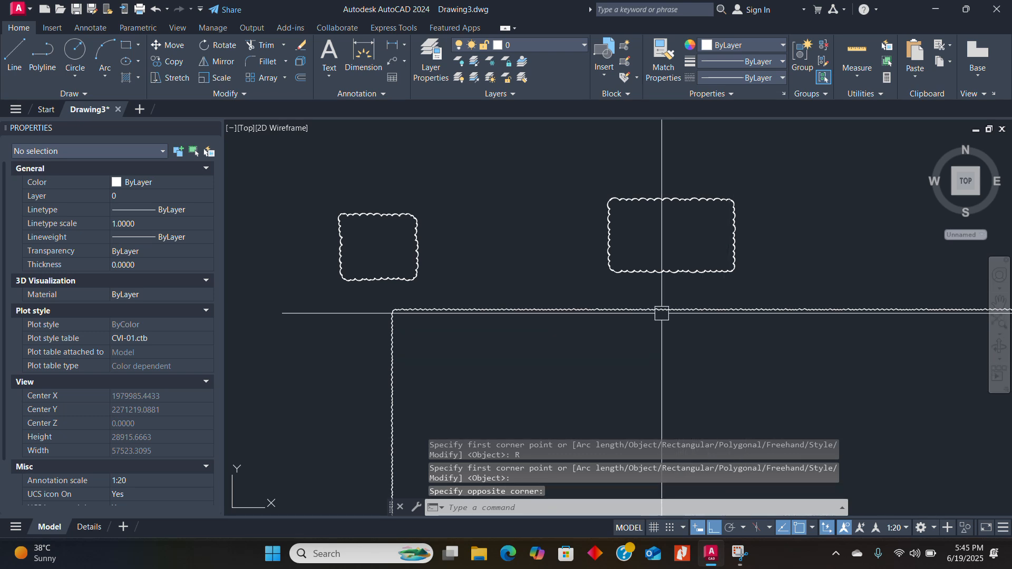
Draw an irregular star-like polygonal revision cloud to the right of the second small rectangular cloud
key("Return")
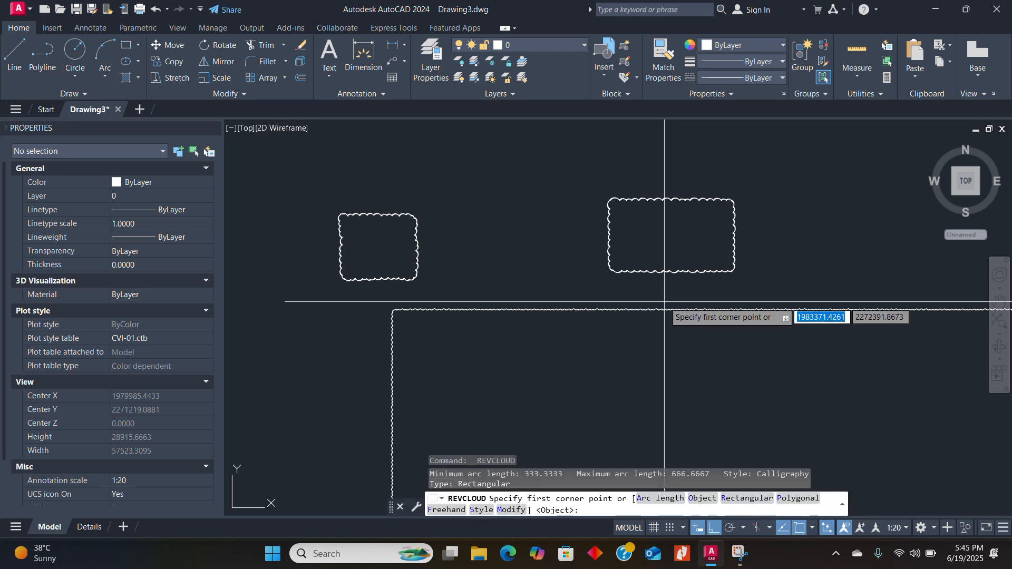
type("P")
key("Return")
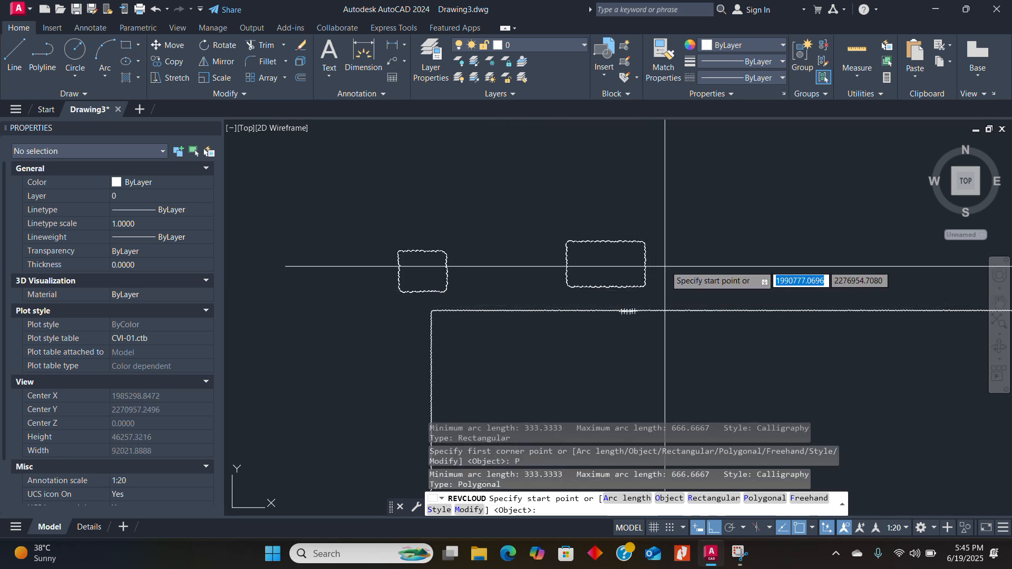
left_click(705, 238)
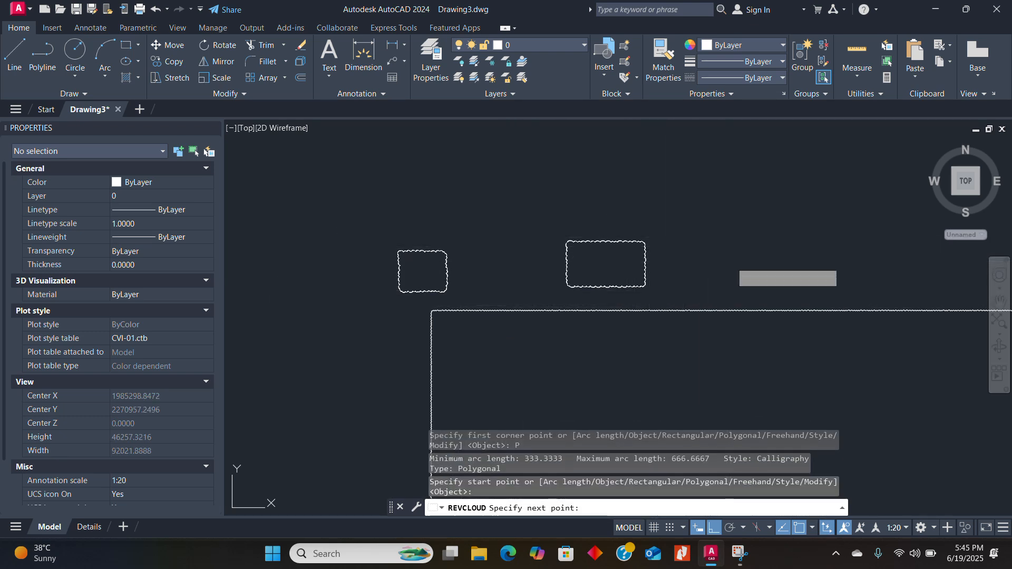
left_click(729, 262)
scroll(746, 232, "up", 4)
left_click(747, 232)
left_click(677, 225)
left_click(664, 175)
left_click(617, 145)
left_click(533, 211)
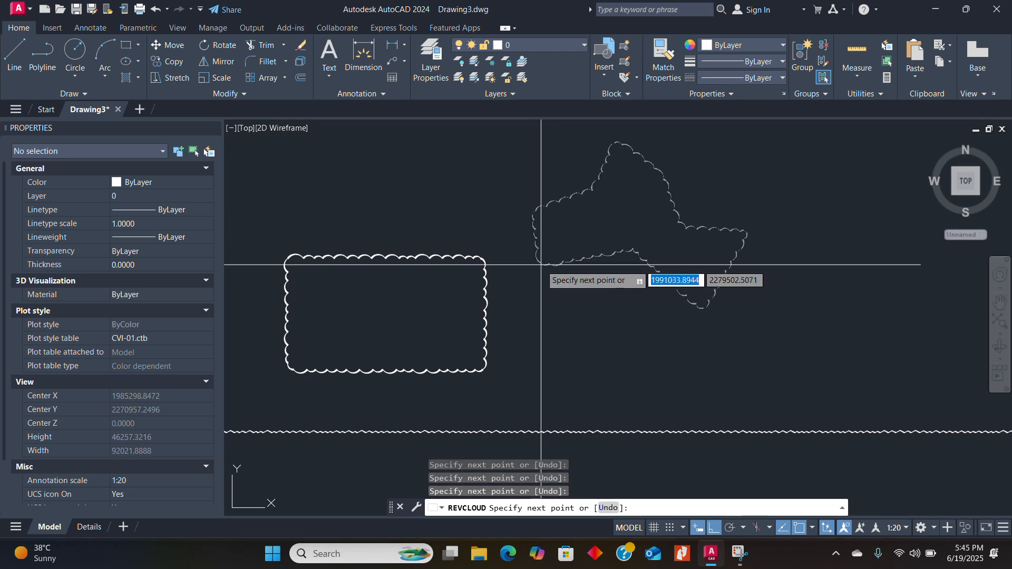
left_click(553, 317)
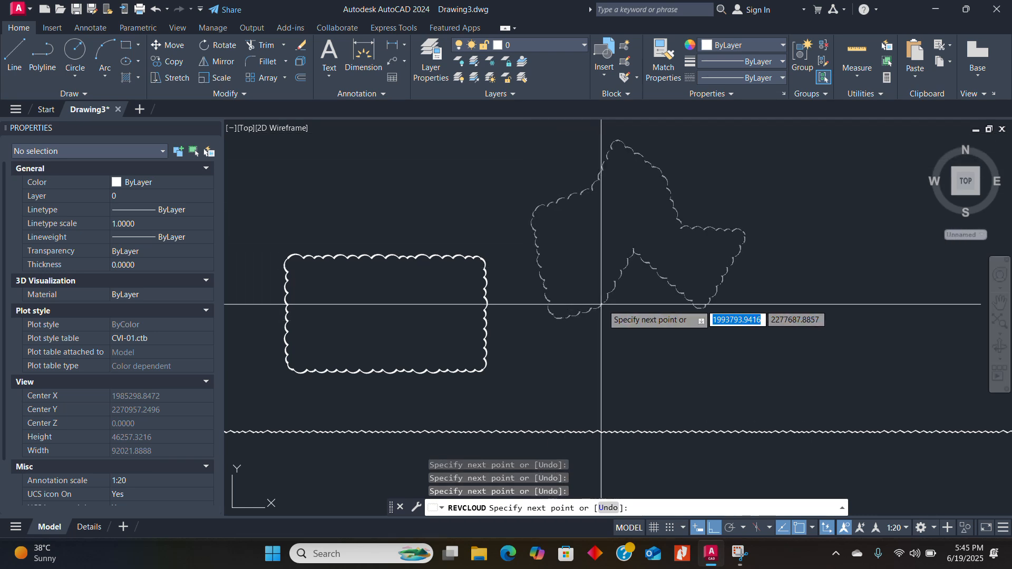
left_click(633, 327)
key("Return")
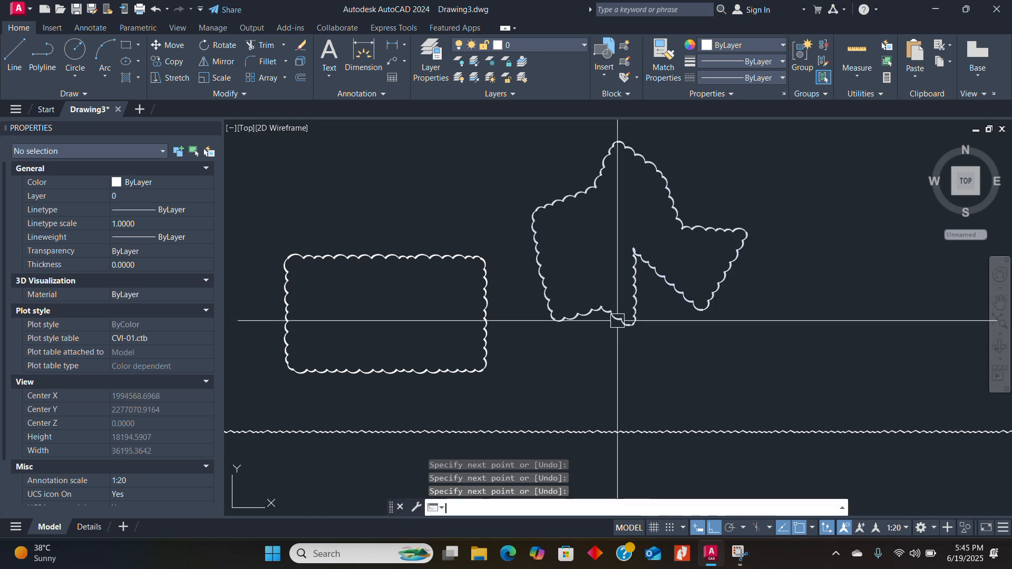
Set the revision cloud arc style to Normal and draw a slanted polygonal cloud right of the star-like one
key("Return")
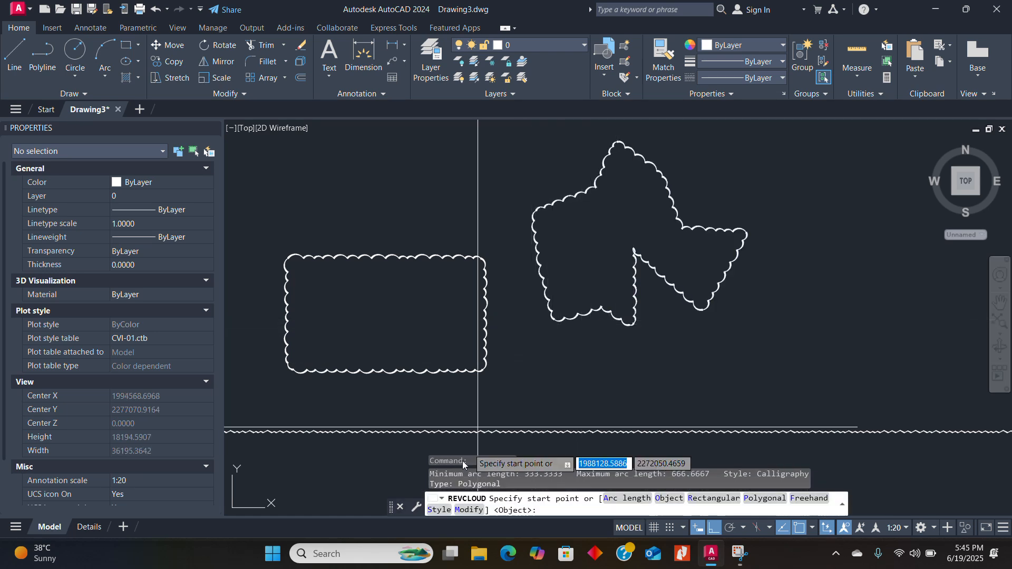
left_click(434, 509)
scroll(460, 375, "down", 2)
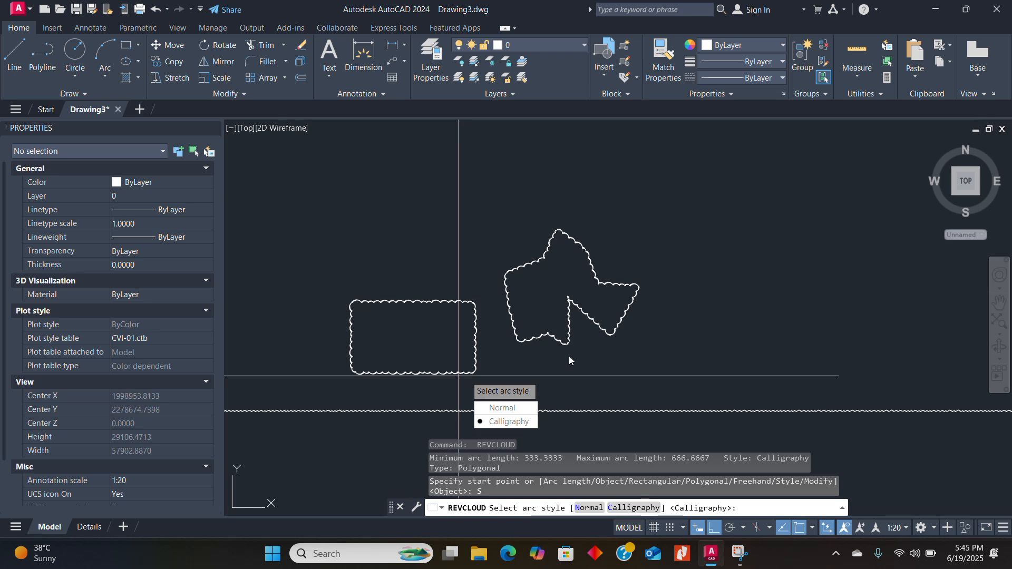
left_click(512, 409)
left_click(689, 268)
left_click(802, 275)
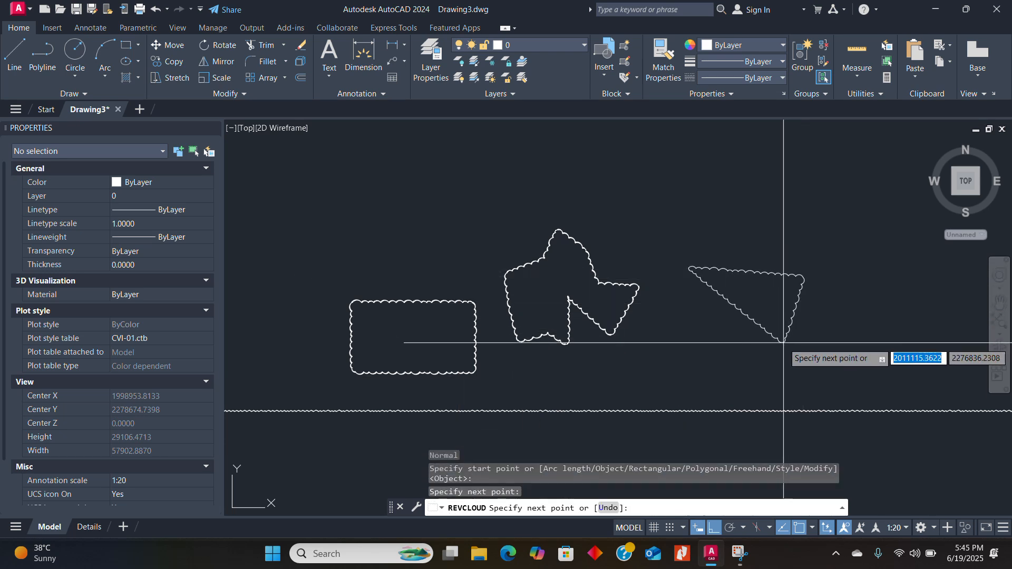
left_click(791, 343)
left_click(703, 343)
key("Return")
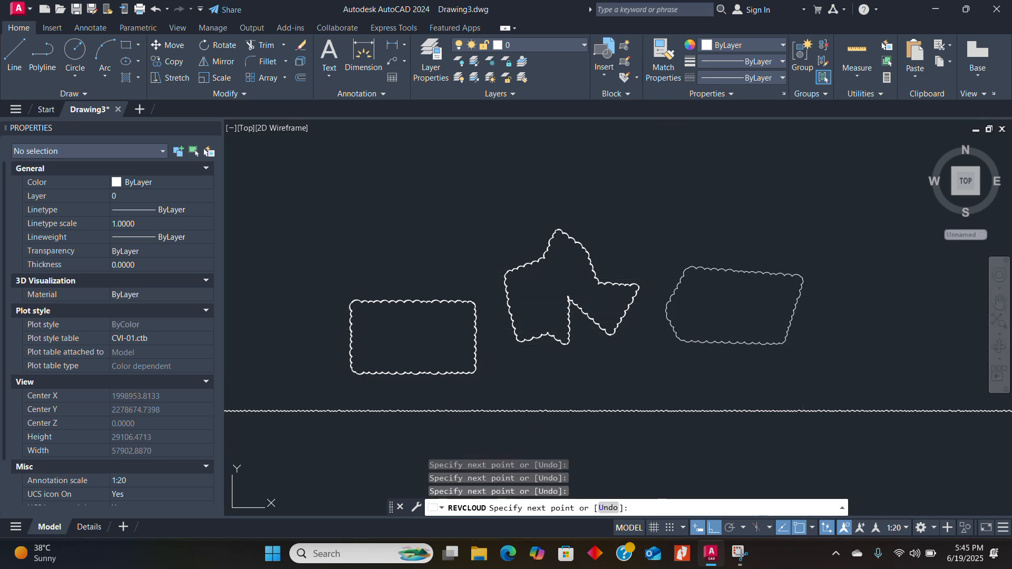
scroll(667, 343, "up", 8)
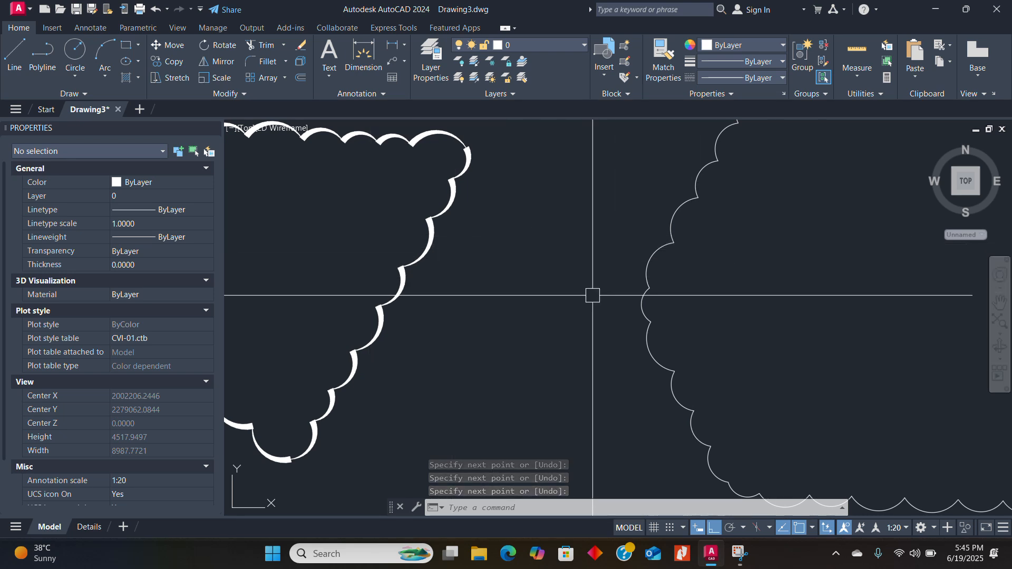
Try to modify the rectangular cloud beside the star-like one by routing a new outline above its upper-right corner
key("Return")
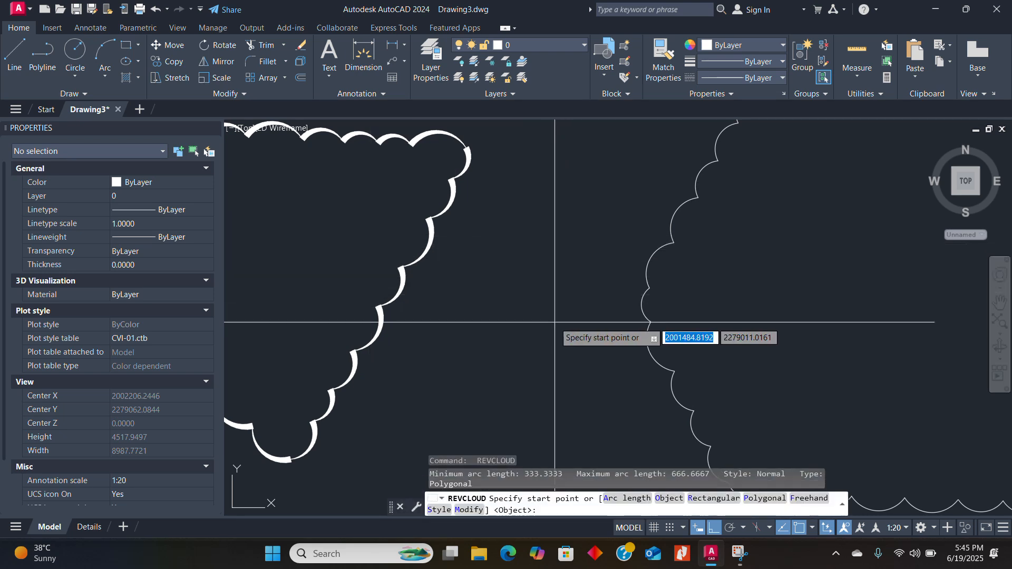
scroll(564, 298, "down", 5)
type("M")
key("Return")
scroll(619, 294, "down", 2)
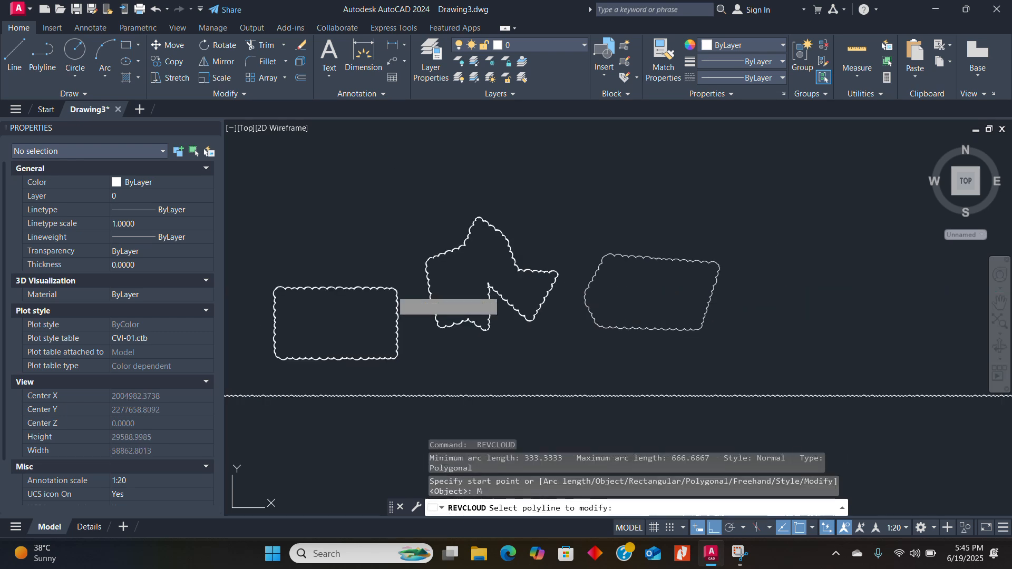
left_click(393, 293)
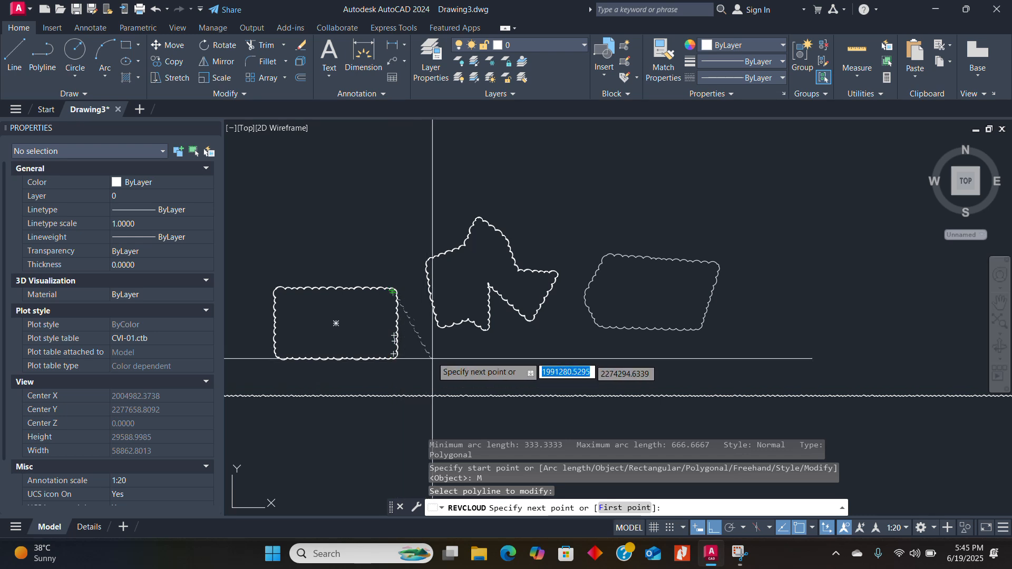
left_click(419, 191)
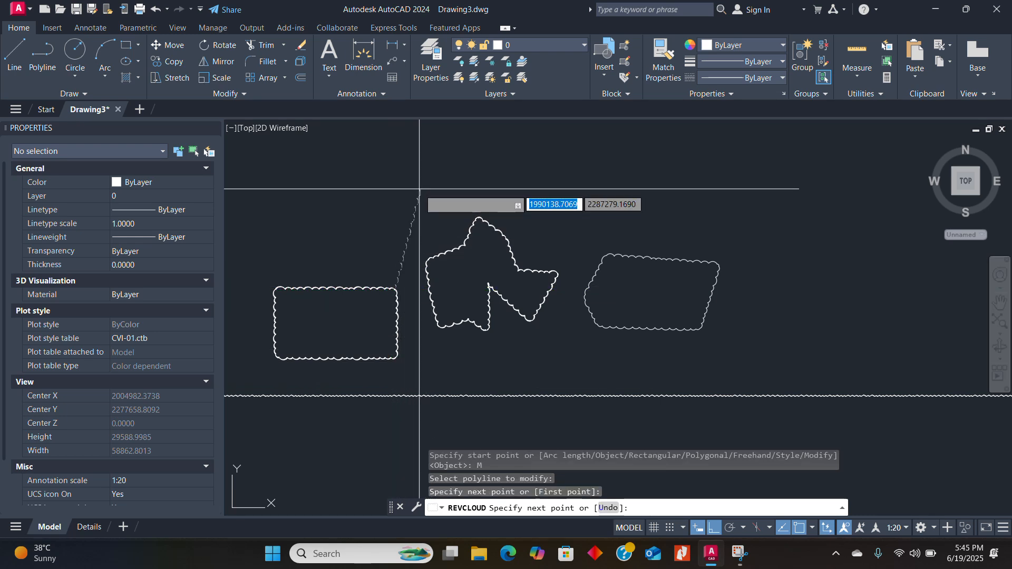
left_click(370, 187)
left_click(311, 212)
left_click(311, 248)
left_click(375, 276)
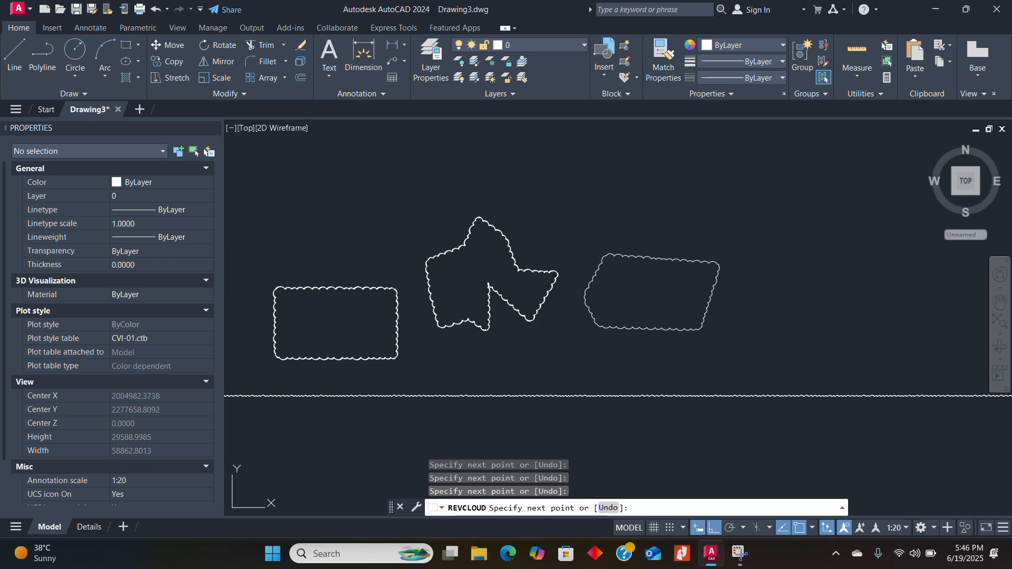
key("Escape")
Draw a plain rectangle above the row of small revision clouds
scroll(618, 294, "up", 1)
scroll(563, 284, "down", 2)
scroll(536, 265, "down", 3)
type("rec")
key("Return")
left_click(455, 200)
left_click(563, 249)
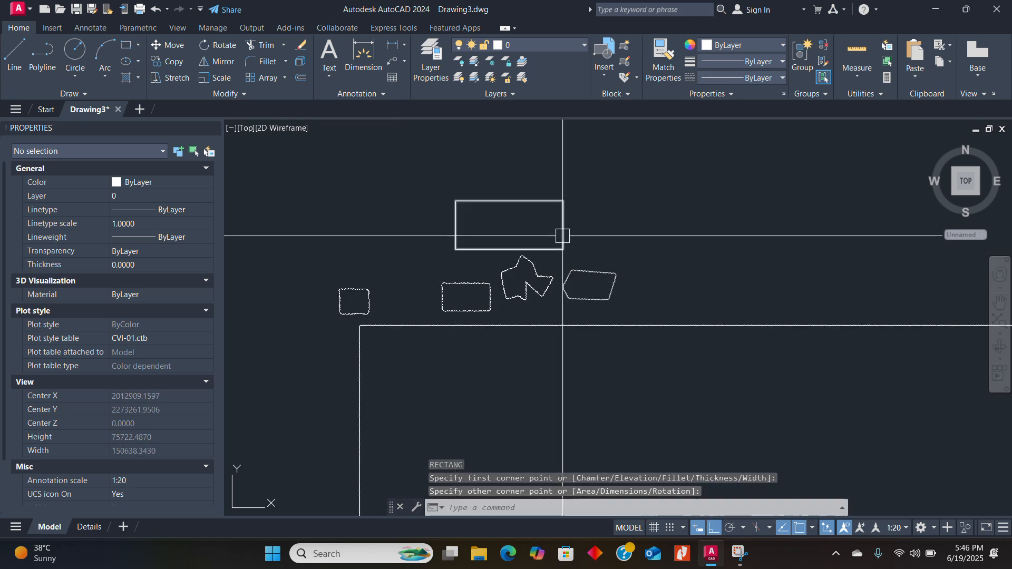
key("Return")
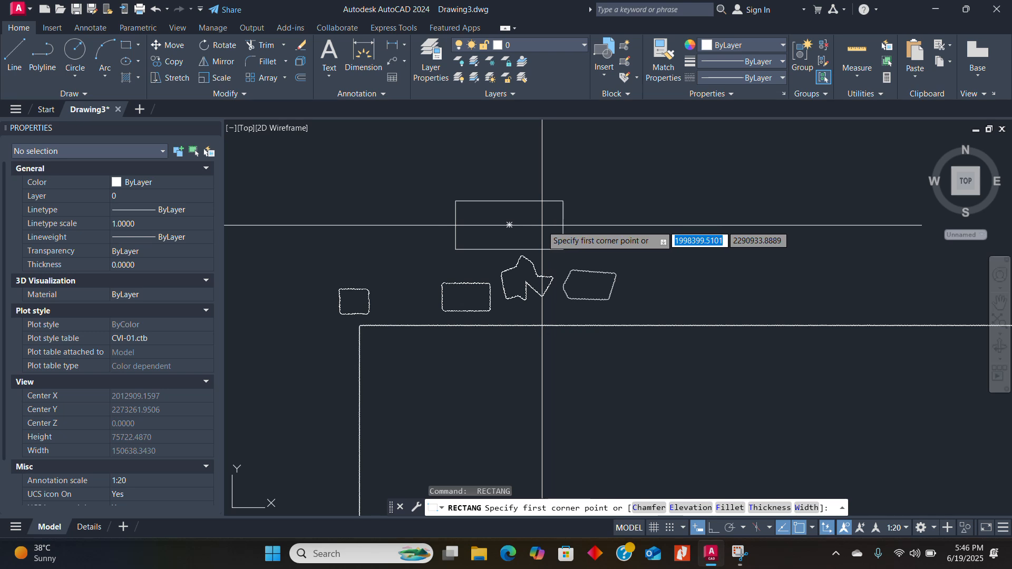
key("Return")
key("Escape")
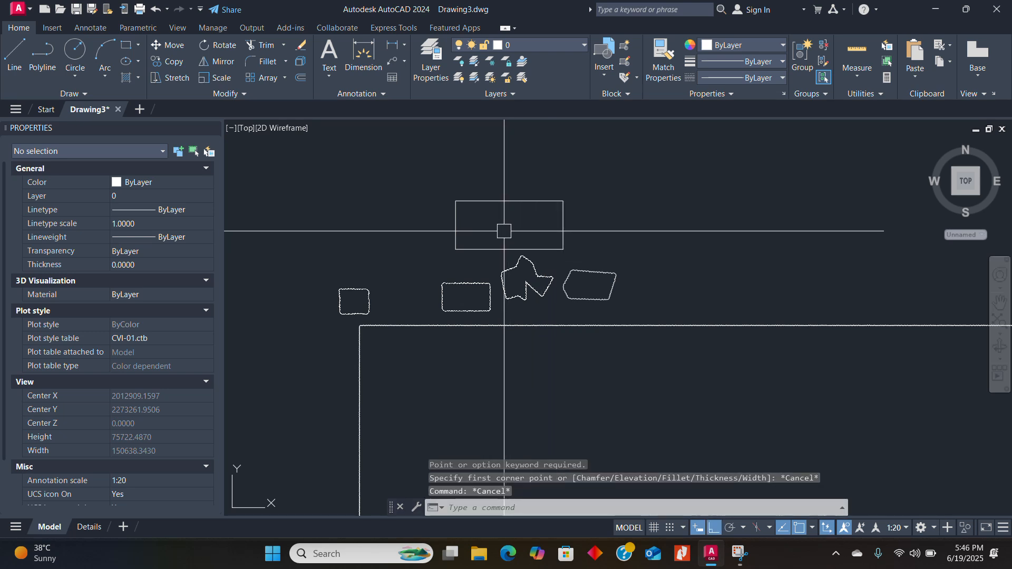
Try to modify the plain rectangle with the Revision Cloud Modify option, routing a closed outline inside it from its bottom edge's midpoint
type("REV")
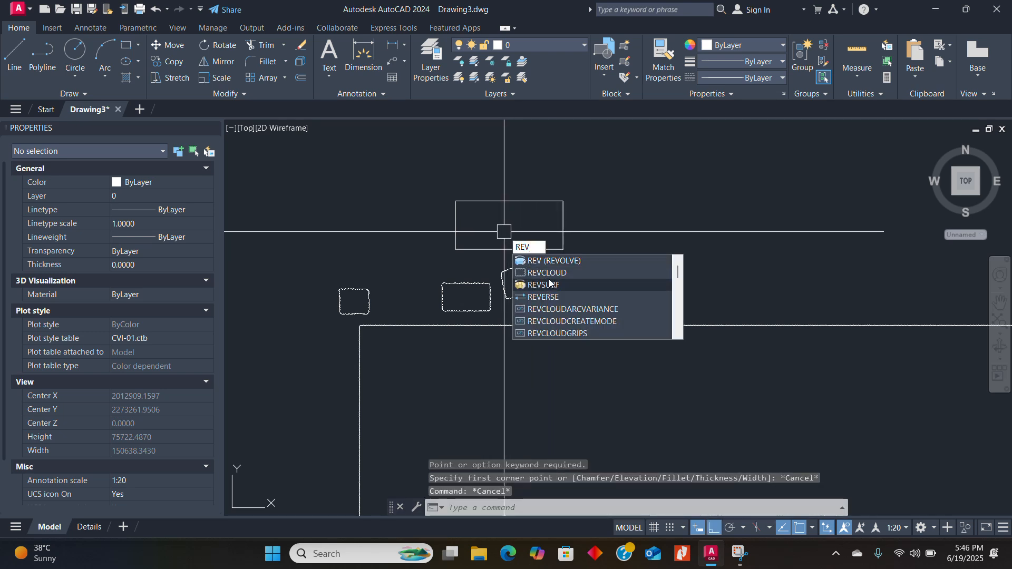
left_click(548, 273)
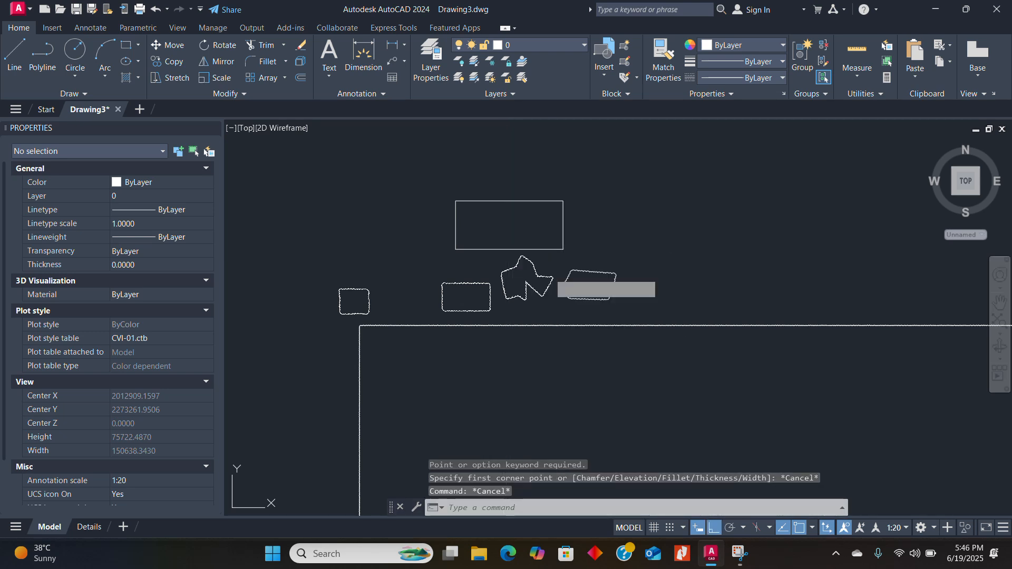
type("M")
key("Return")
left_click(501, 245)
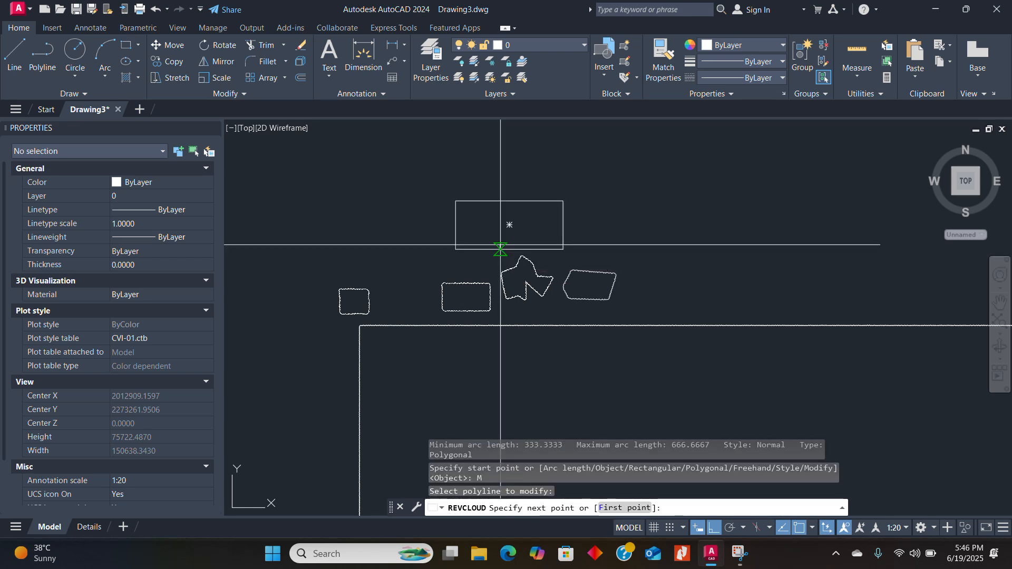
scroll(496, 250, "up", 6)
scroll(529, 217, "down", 4)
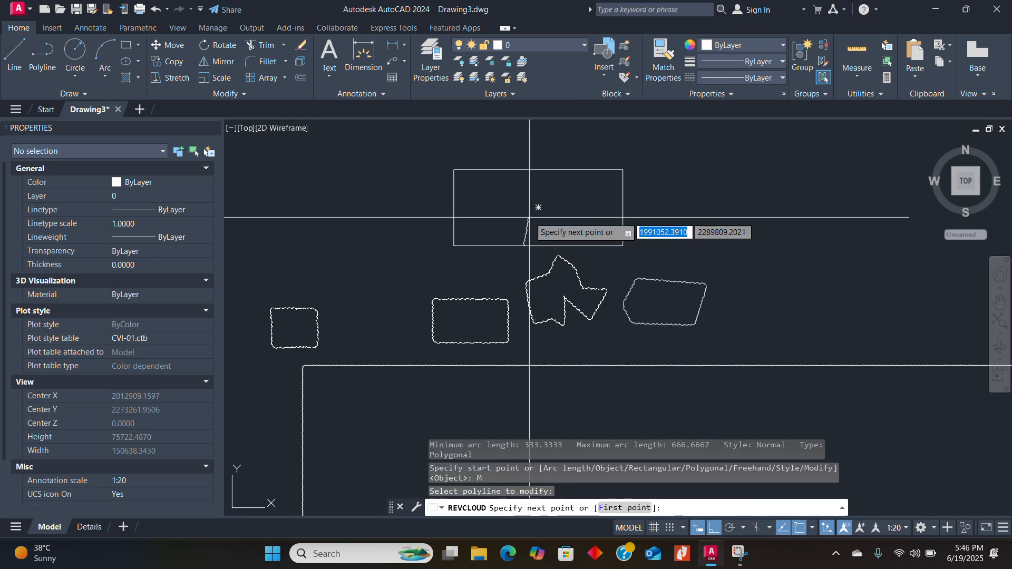
left_click(530, 209)
left_click(569, 208)
left_click(615, 200)
left_click(602, 223)
left_click(585, 233)
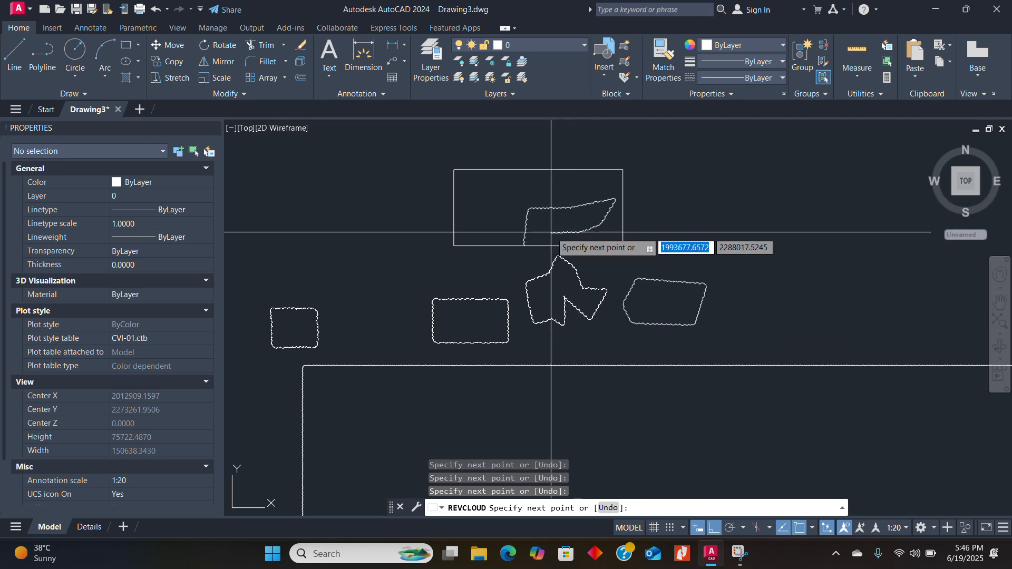
left_click(526, 243)
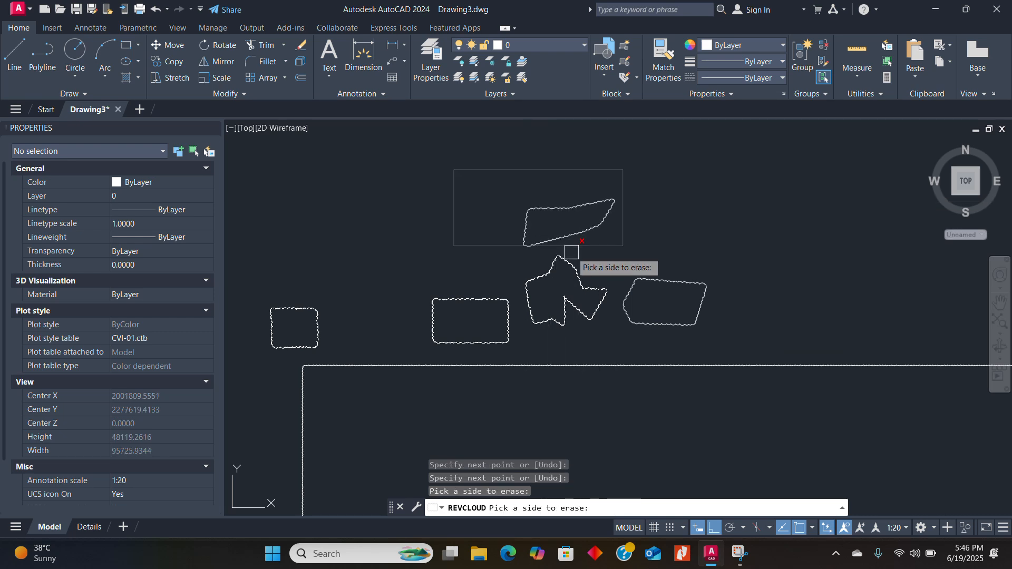
scroll(459, 255, "down", 2)
key("Escape")
Convert the plain rectangle into a revision cloud with the Object option, keeping the arc direction unreversed
key("Return")
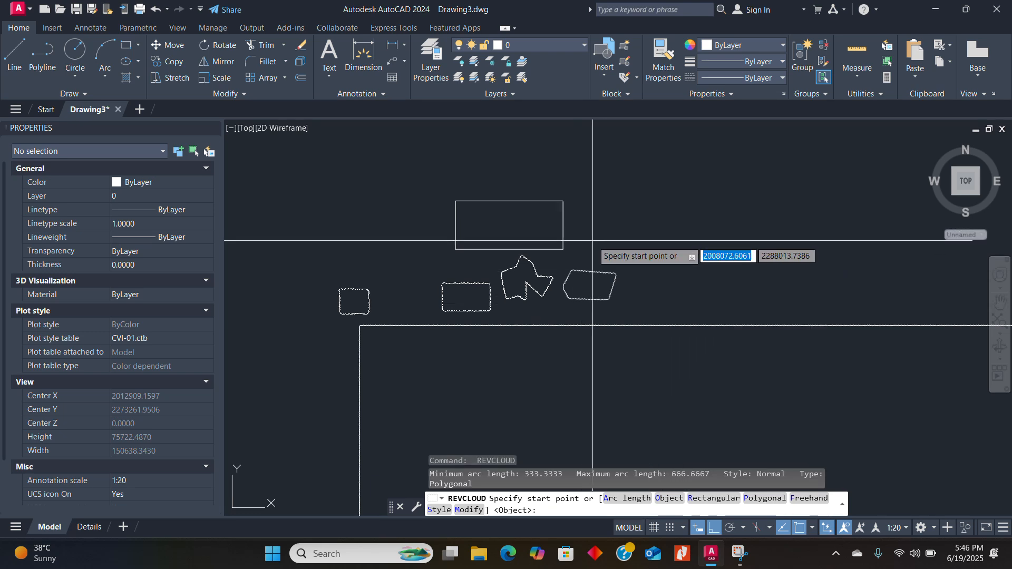
type("o")
key("Return")
left_click(563, 217)
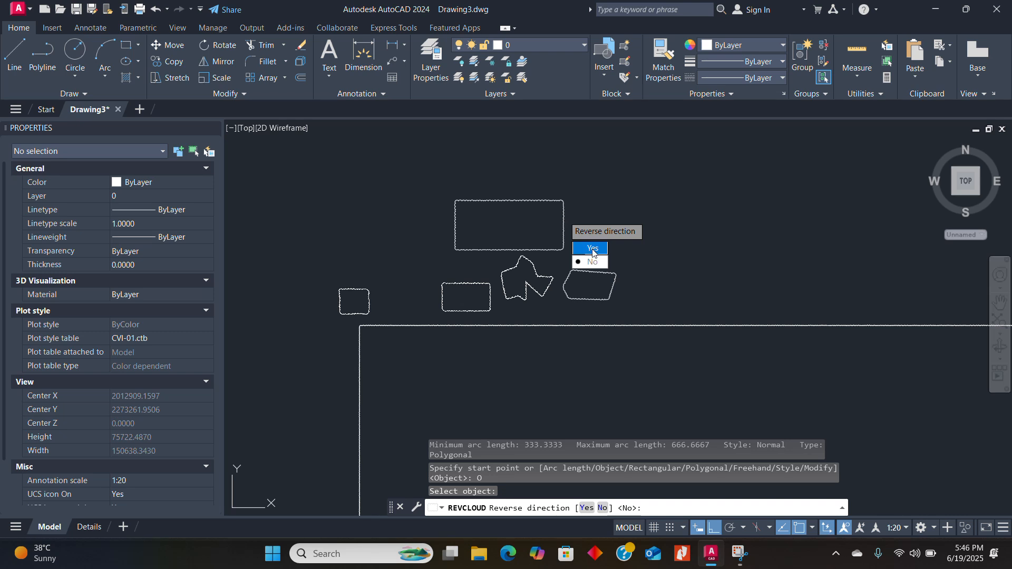
scroll(562, 232, "up", 2)
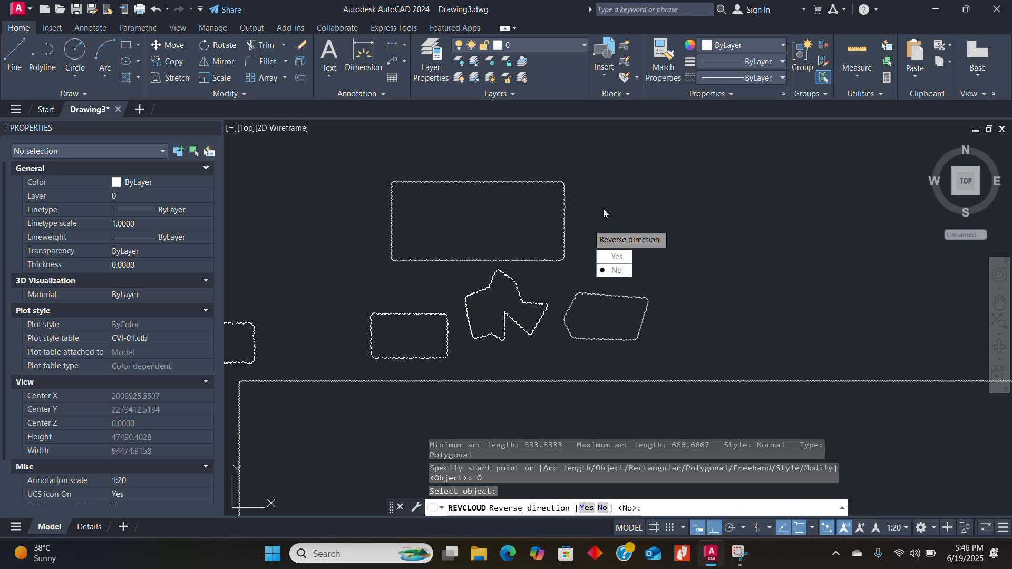
key("Return")
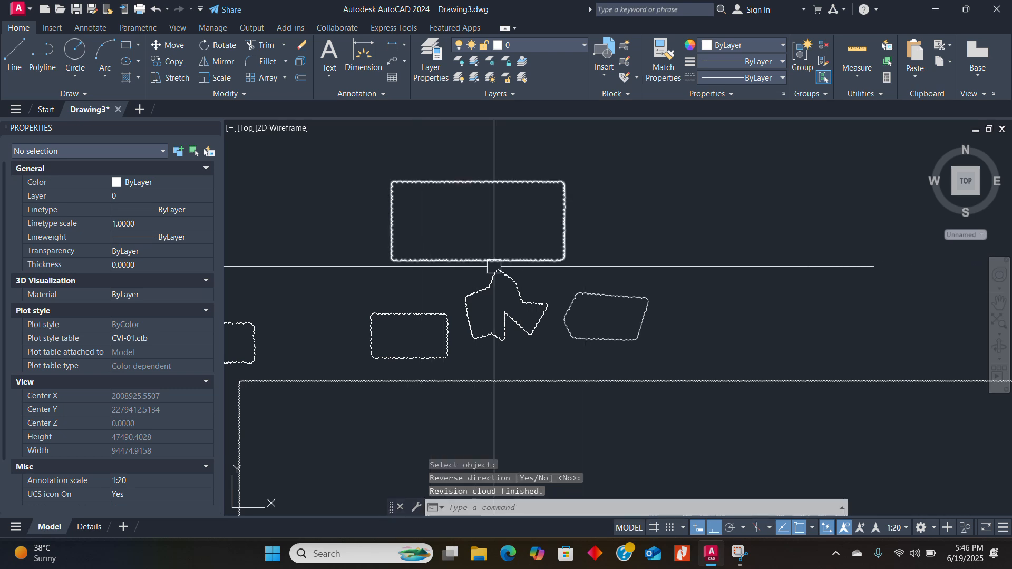
Draw a five-sided polygonal revision cloud to the right of the cloud converted from the rectangle
scroll(494, 267, "down", 2)
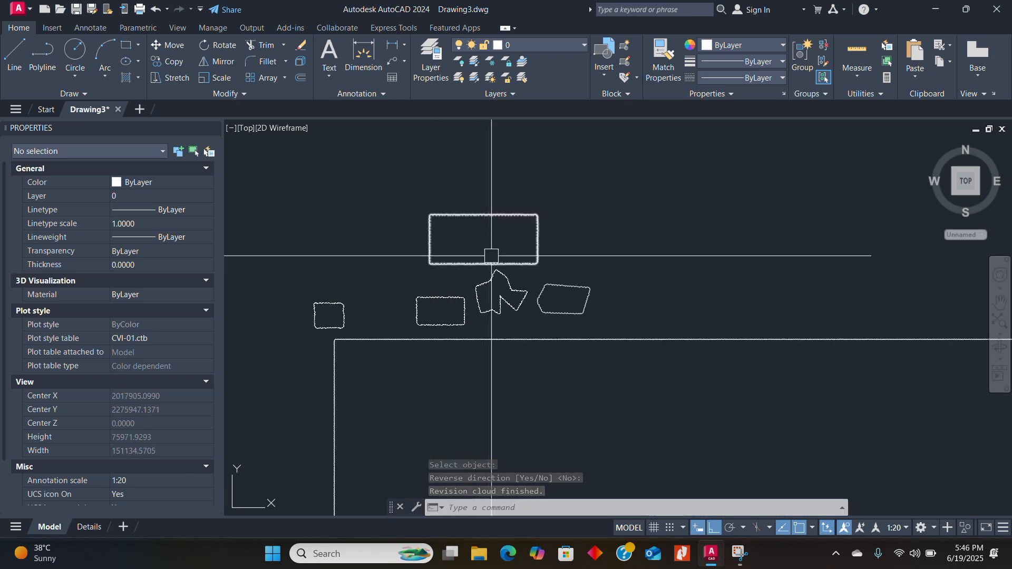
left_click(87, 92)
left_click(103, 125)
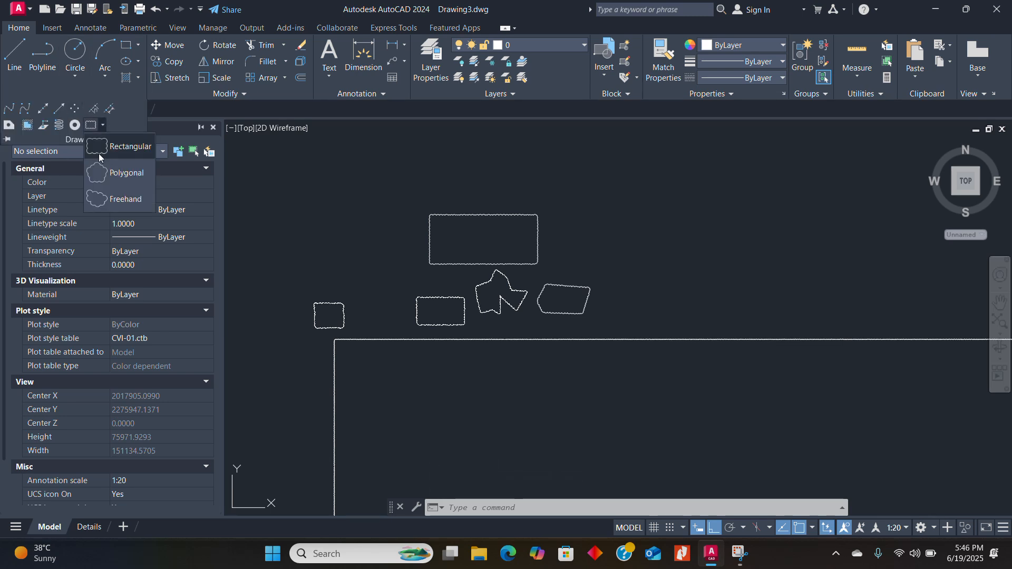
scroll(356, 299, "down", 2)
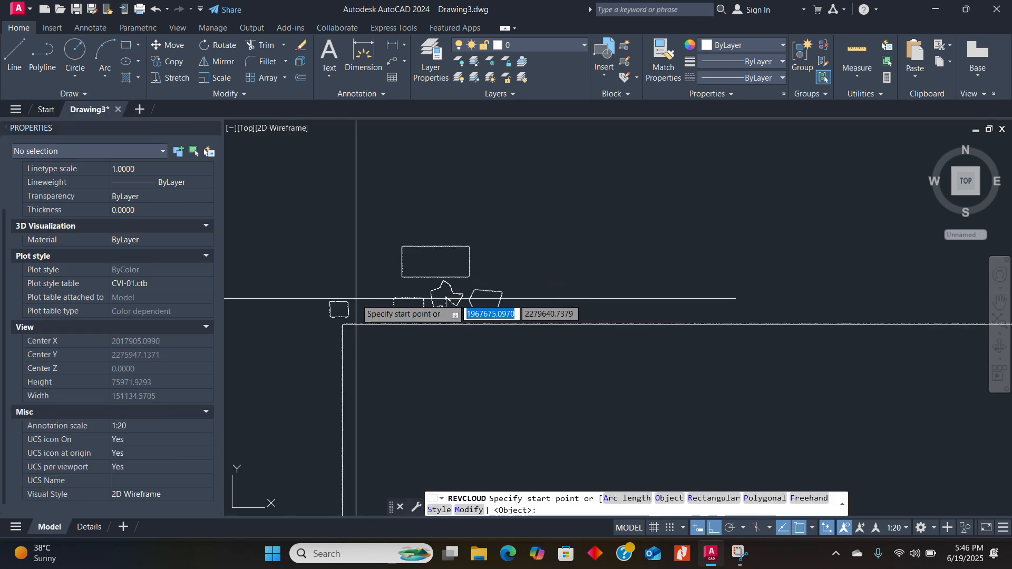
left_click(568, 245)
left_click(623, 201)
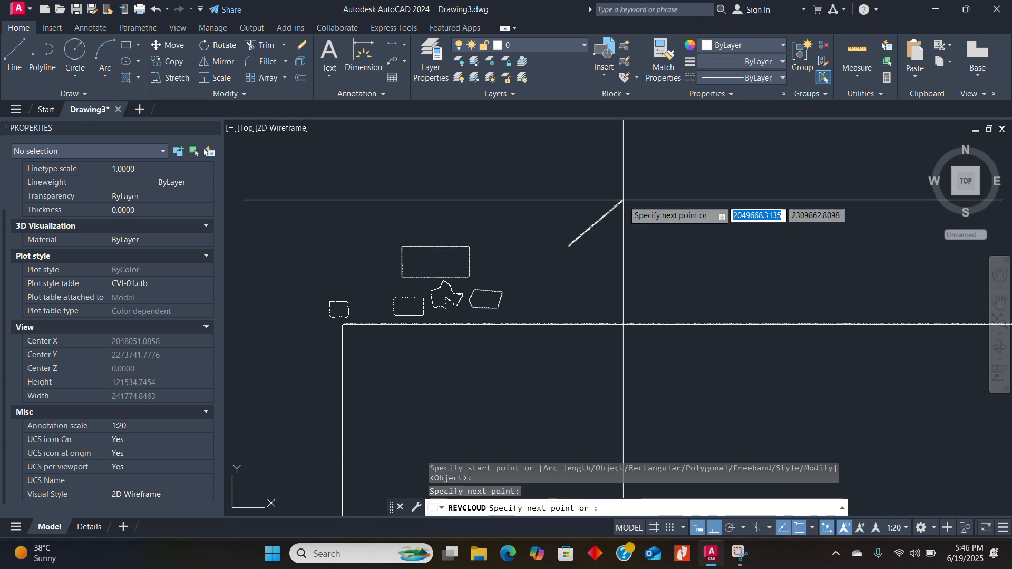
left_click(643, 247)
left_click(614, 268)
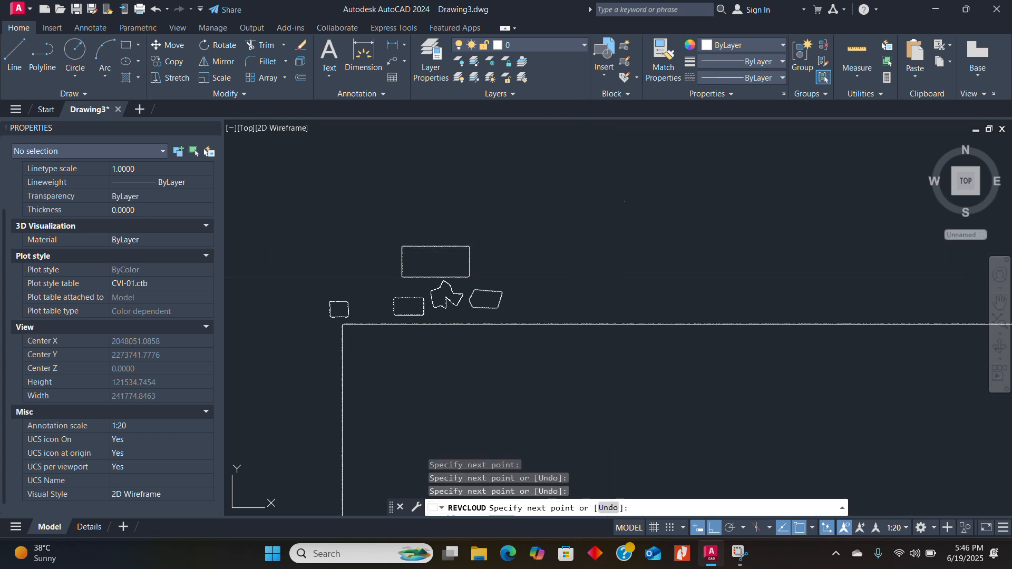
left_click(585, 278)
left_click(540, 290)
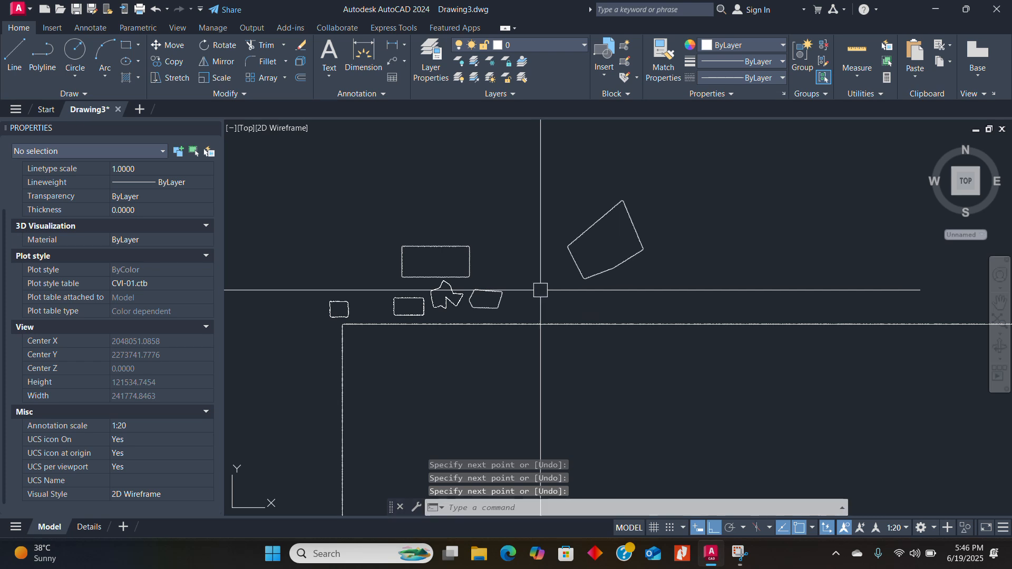
Draw a freehand revision cloud with an irregular closed outline to the right of the five-sided polygonal cloud
scroll(580, 253, "up", 4)
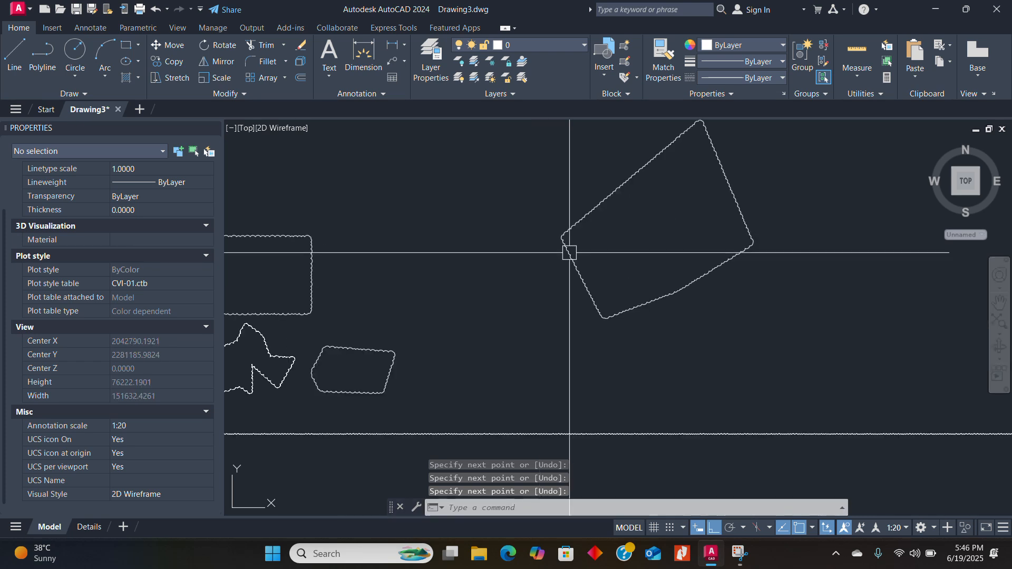
left_click(91, 97)
left_click(103, 125)
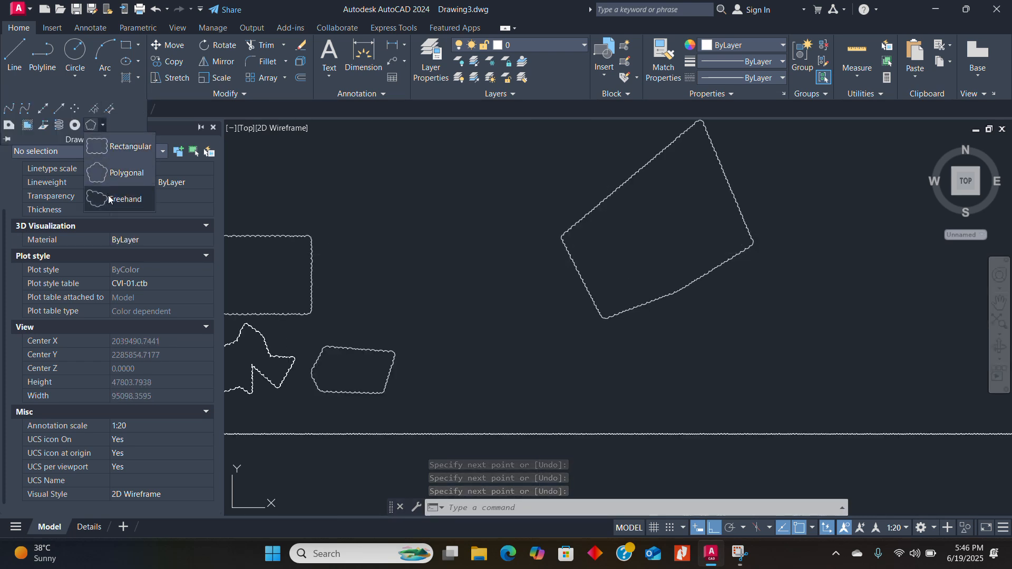
left_click(104, 176)
scroll(492, 253, "down", 2)
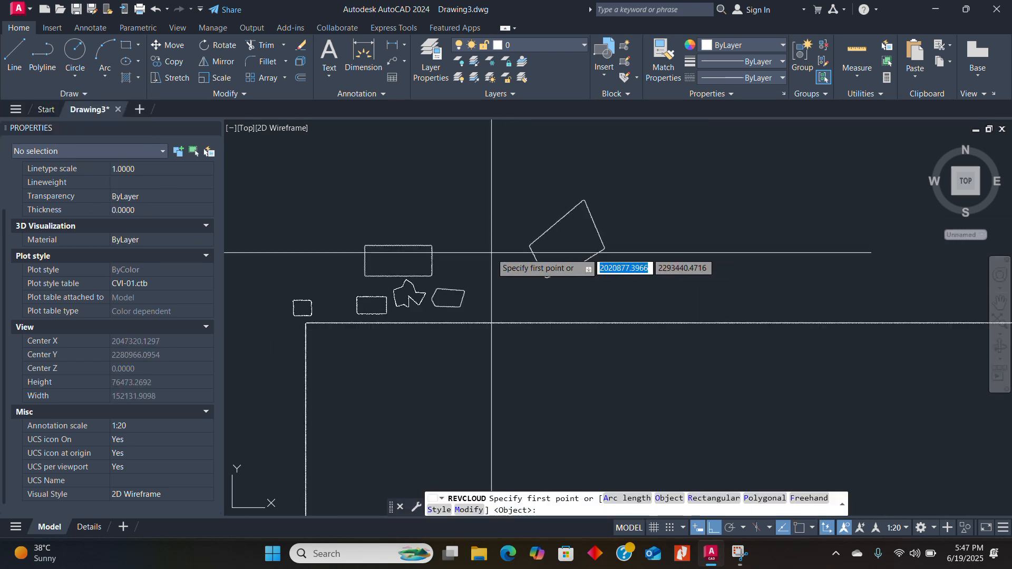
left_click(644, 240)
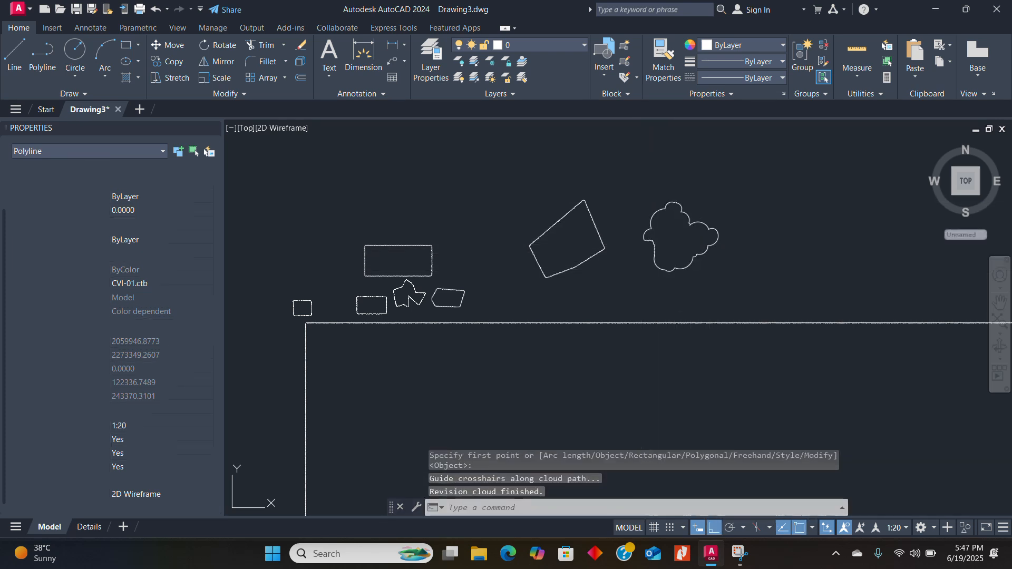
scroll(584, 276, "down", 4)
key("Escape")
left_click(90, 94)
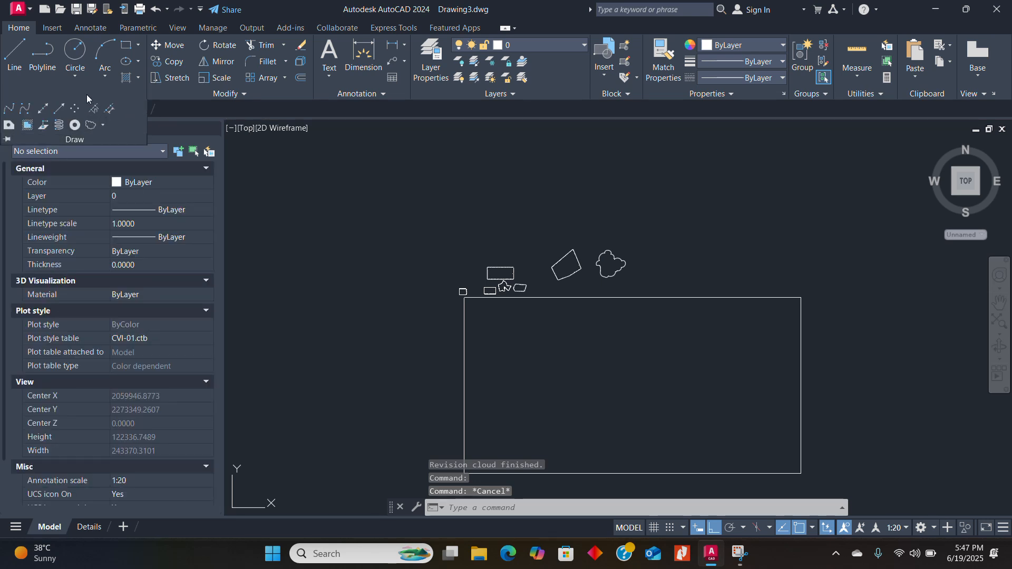
left_click(90, 94)
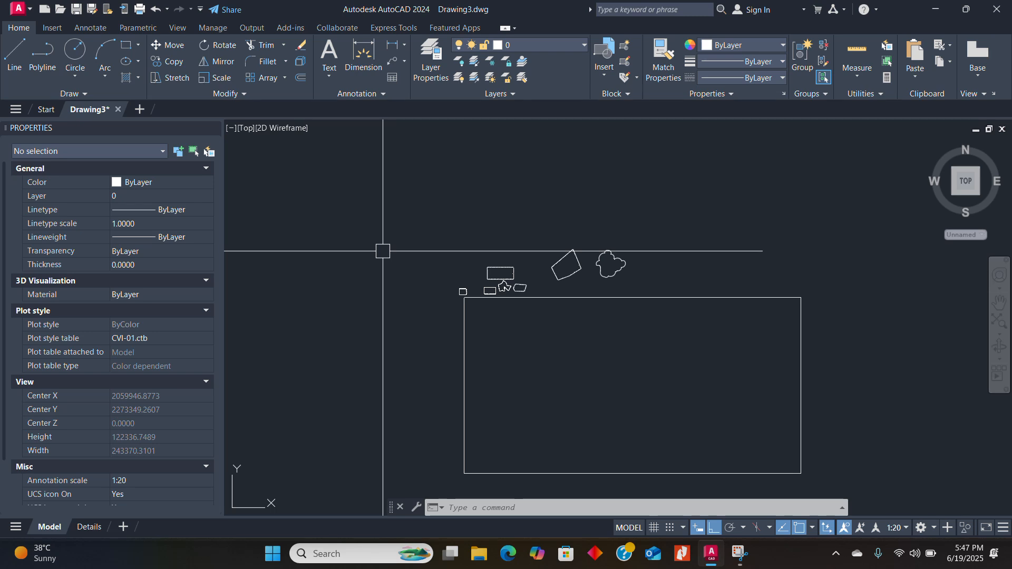
scroll(384, 251, "down", 5)
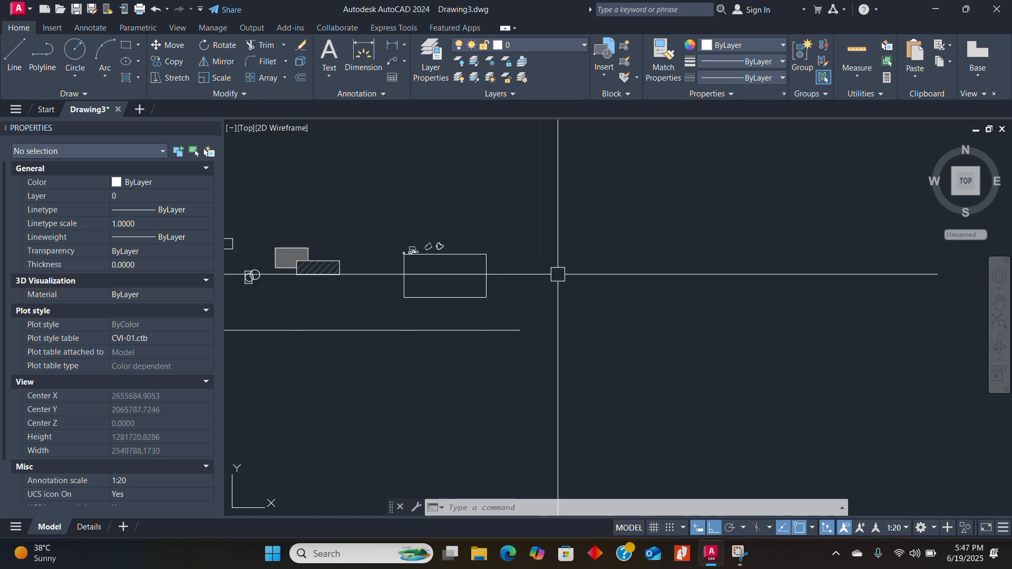